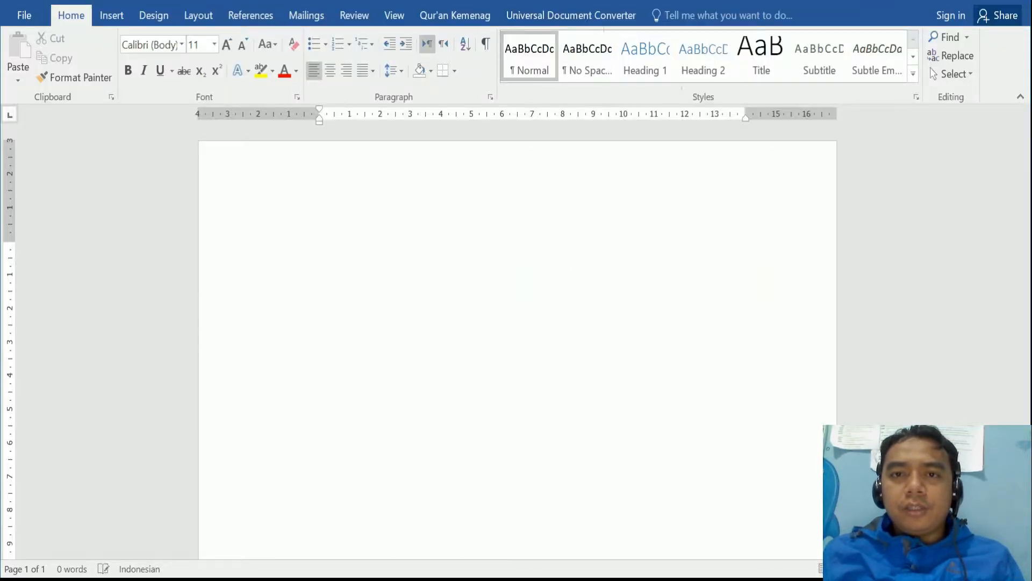
- Modify the Heading 1 style to use Times New Roman at 12 pt
{"action": "right_click", "coordinate": [647, 52]}
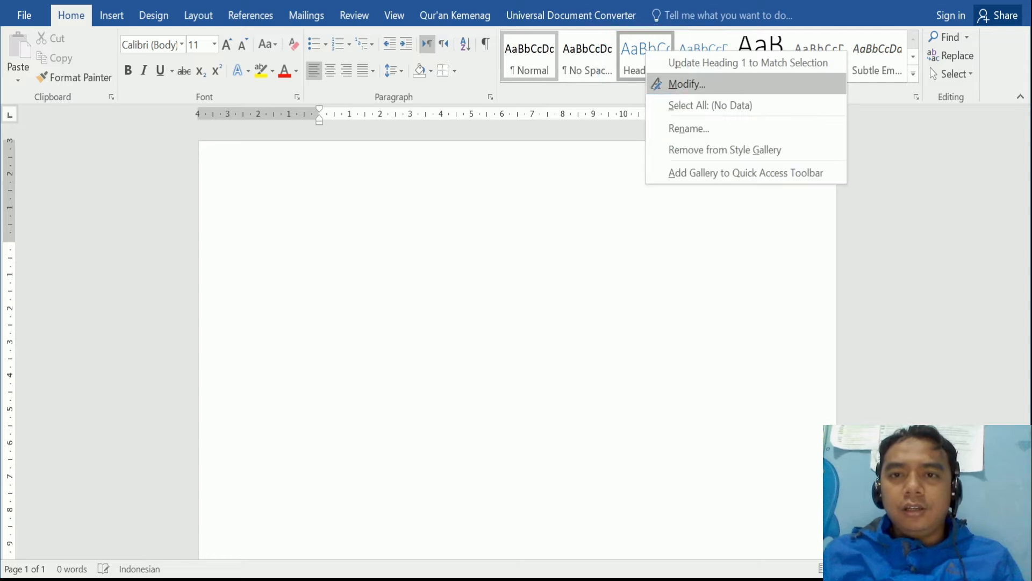
{"action": "left_click", "coordinate": [688, 85]}
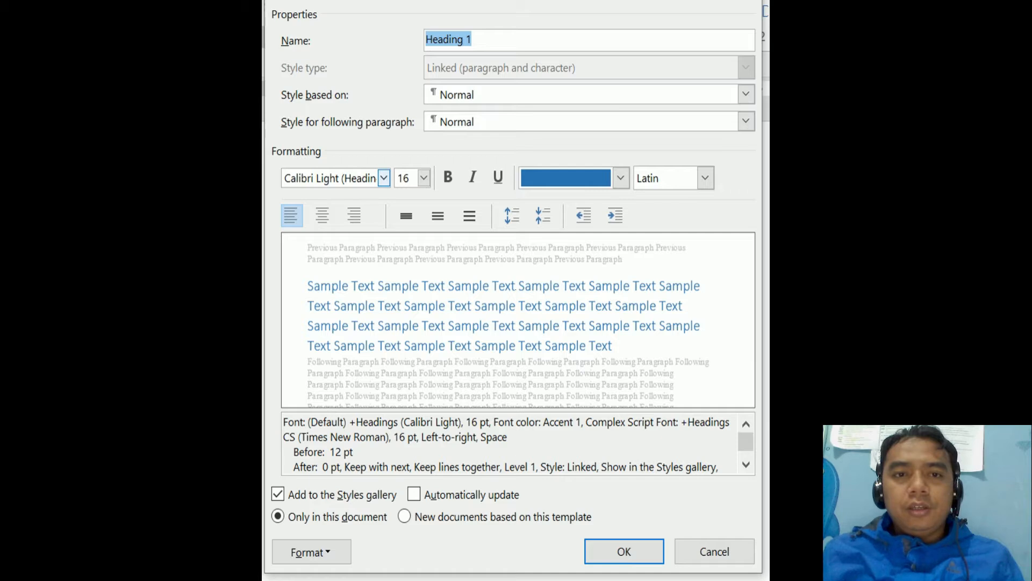
{"action": "left_click", "coordinate": [384, 177]}
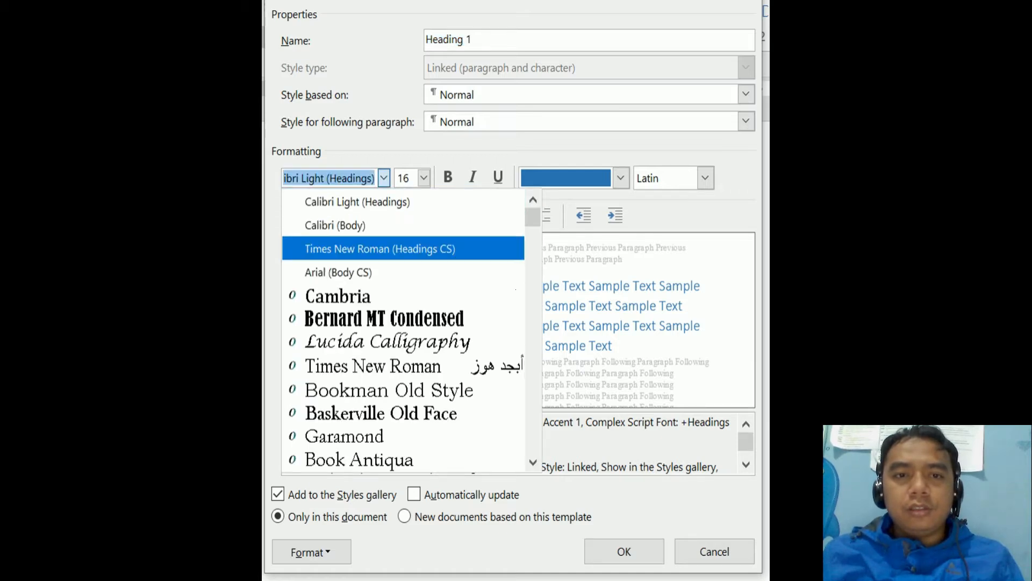
{"action": "left_click", "coordinate": [379, 249]}
{"action": "left_click", "coordinate": [424, 177]}
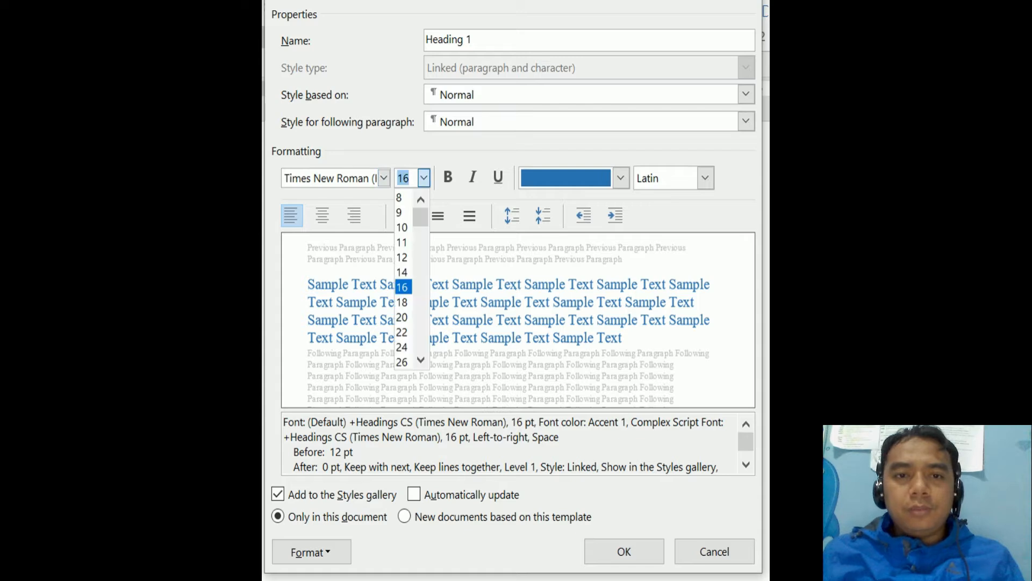
{"action": "left_click", "coordinate": [402, 257]}
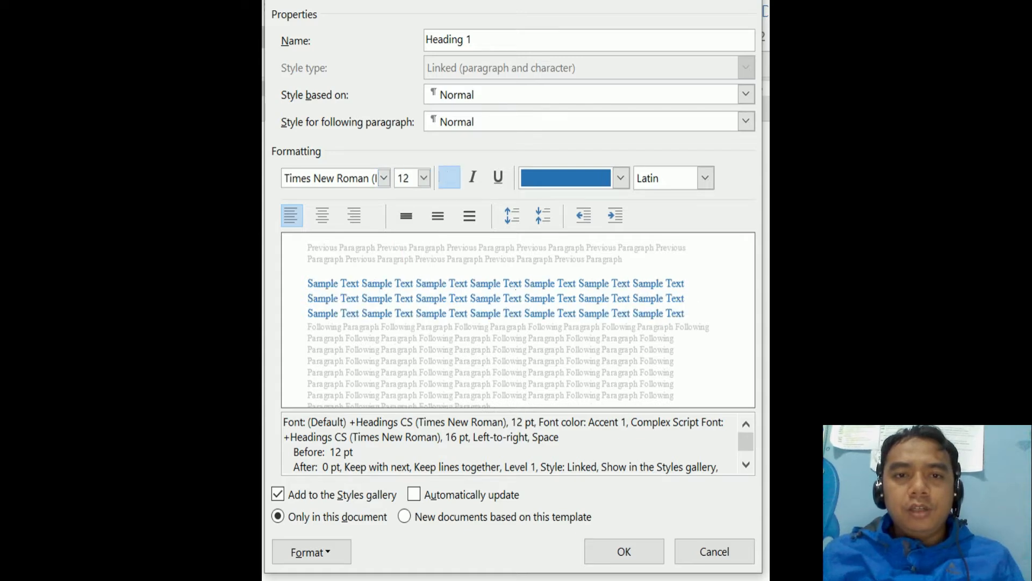
- Make Heading 1 bold, automatic colour, double-spaced and centred
{"action": "left_click", "coordinate": [449, 177]}
{"action": "left_click", "coordinate": [621, 177]}
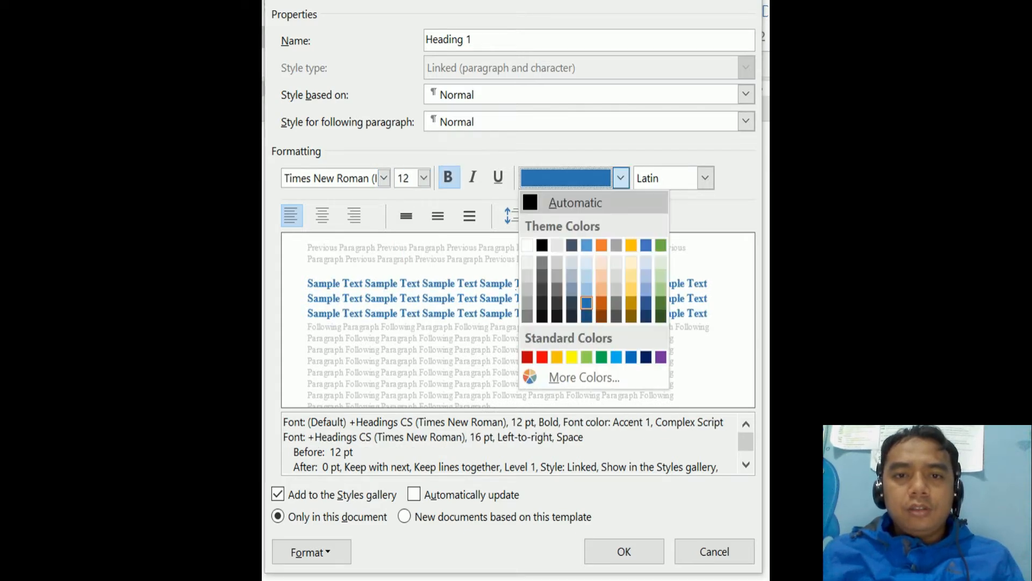
{"action": "left_click", "coordinate": [575, 203]}
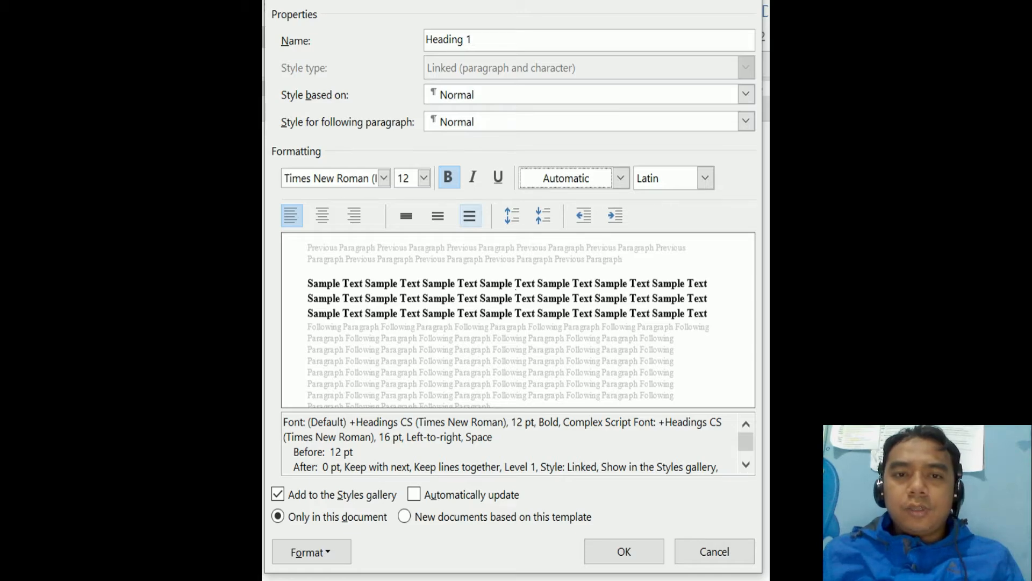
{"action": "left_click", "coordinate": [469, 216]}
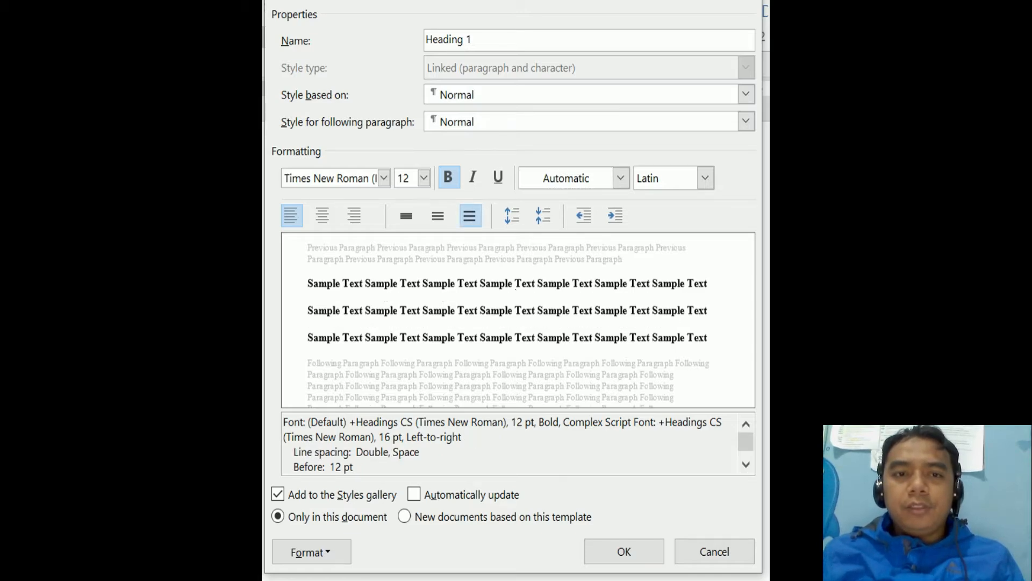
{"action": "left_click", "coordinate": [323, 215]}
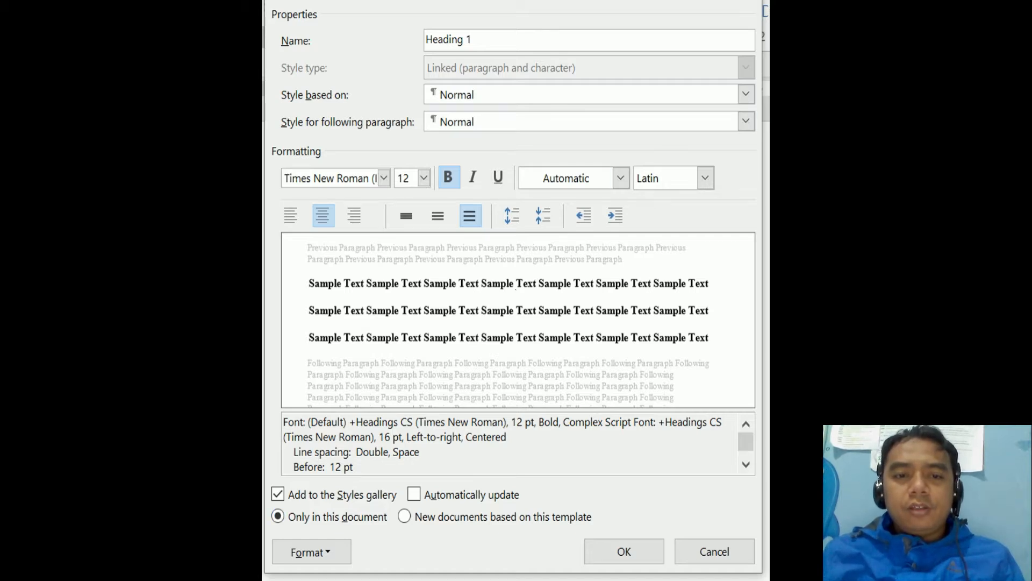
{"action": "left_click", "coordinate": [312, 552]}
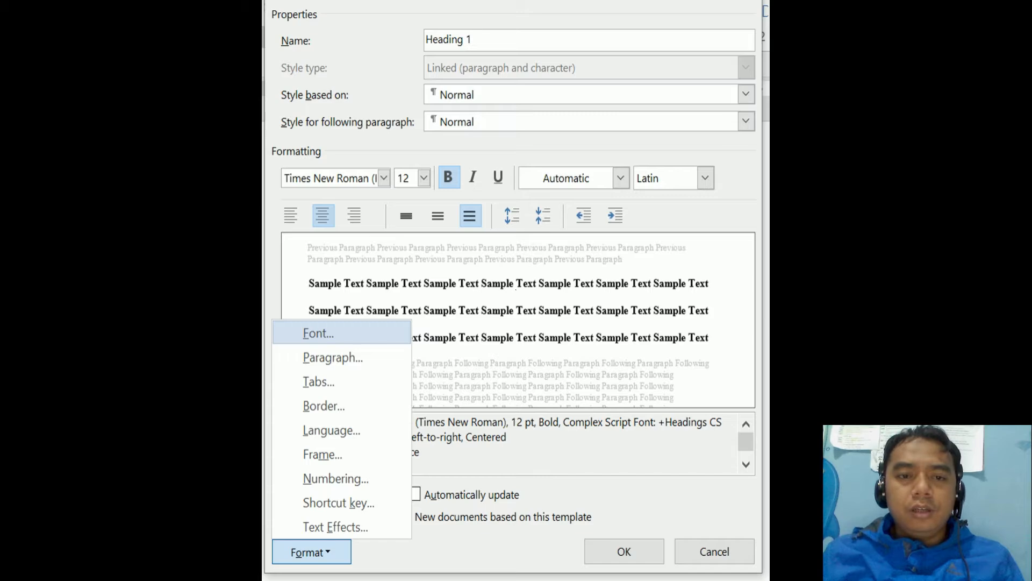
- Turn on All caps in the Heading 1 font settings and save the style
{"action": "left_click", "coordinate": [312, 551]}
{"action": "left_click", "coordinate": [312, 552]}
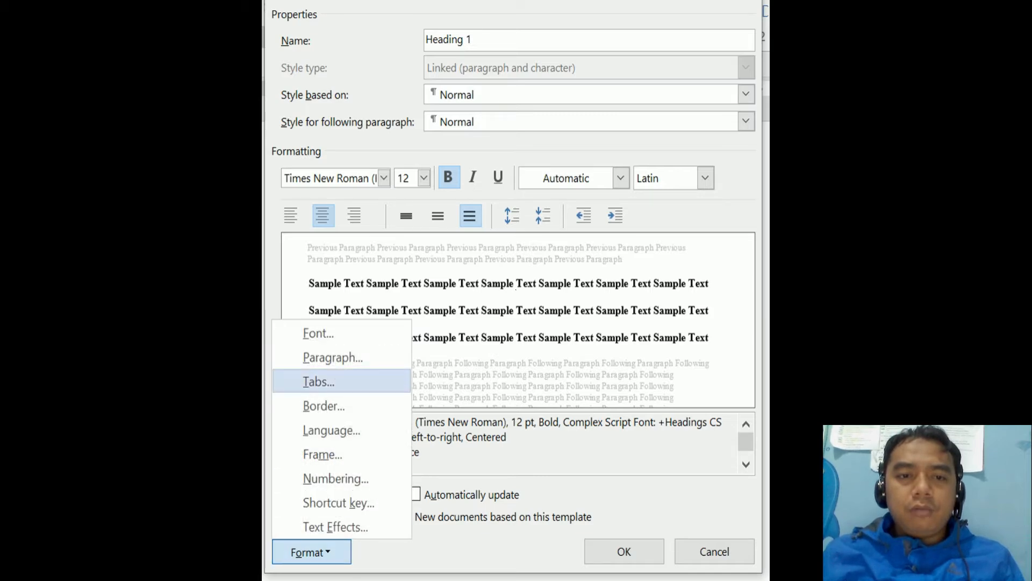
{"action": "left_click", "coordinate": [318, 333]}
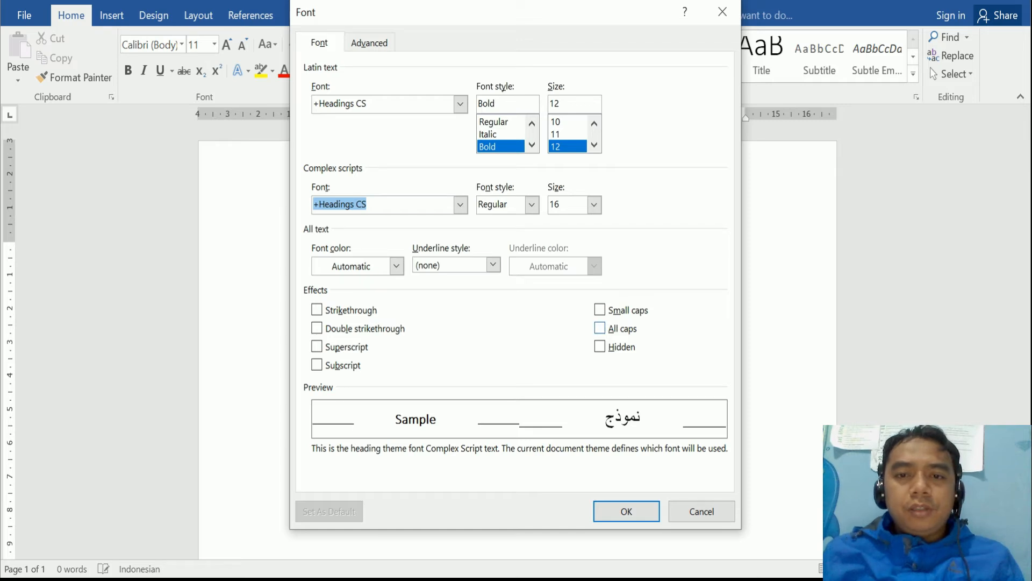
{"action": "key", "text": "alt+a"}
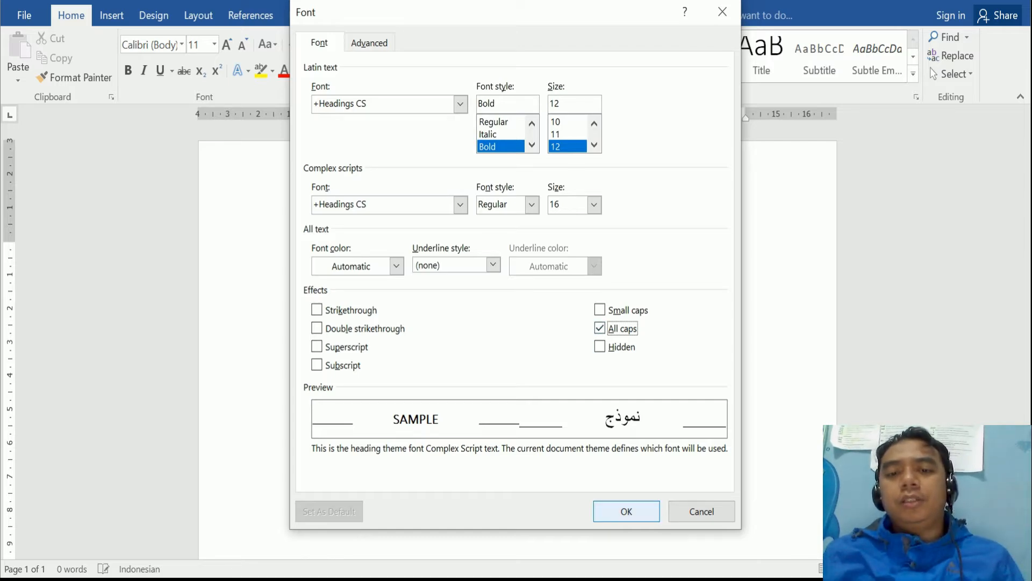
{"action": "left_click", "coordinate": [626, 511]}
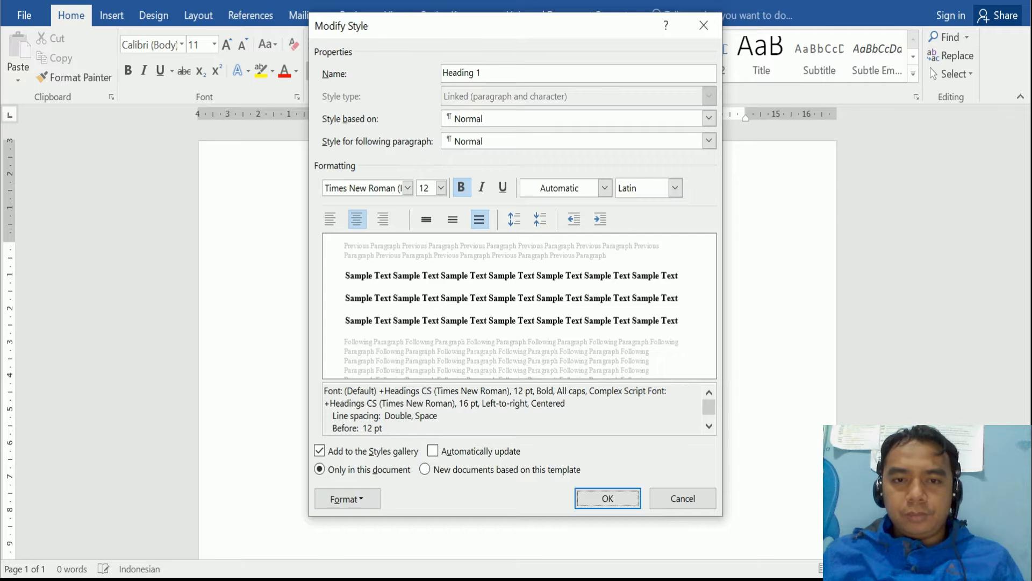
{"action": "key", "text": "Return"}
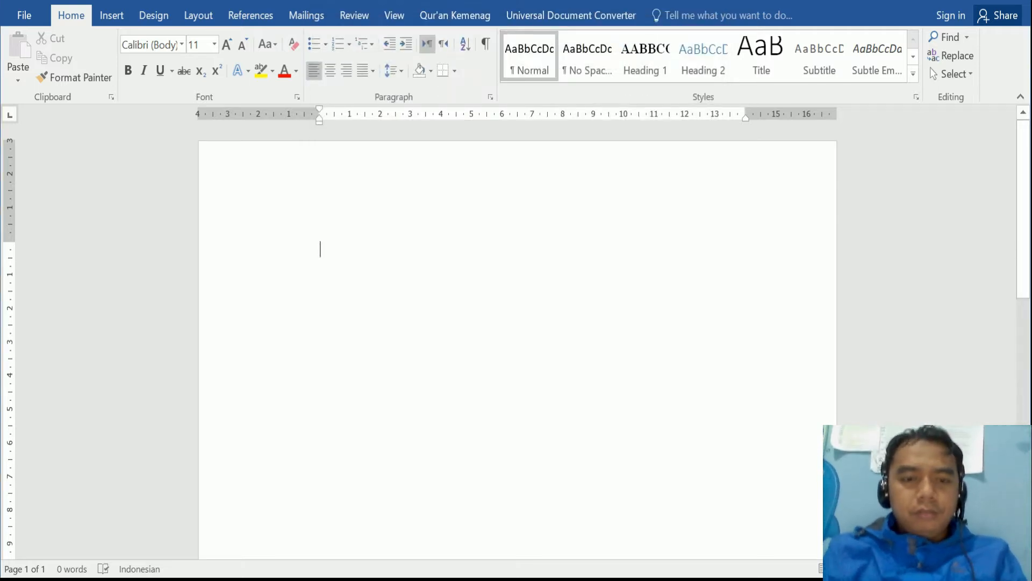
- Type the chapter title 'bab i' and style it Heading 1 so it shows as BAB I
{"action": "type", "text": "bab"}
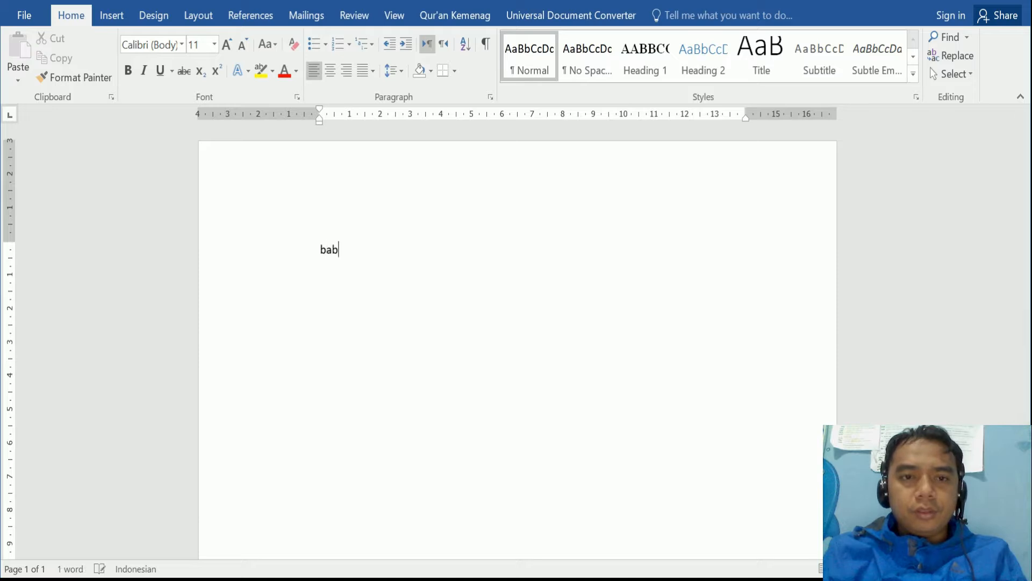
{"action": "type", "text": " i"}
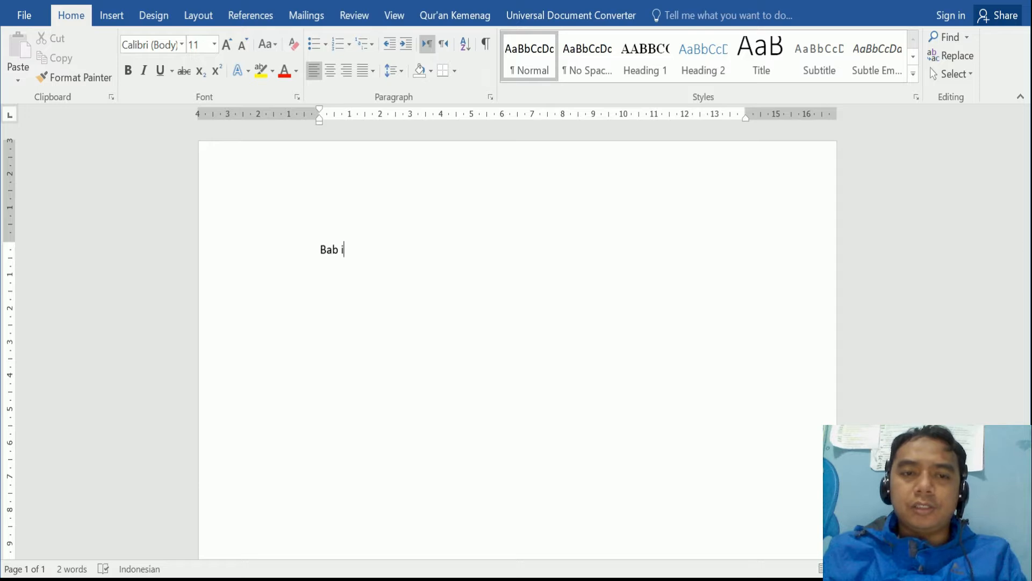
{"action": "key", "text": "Return"}
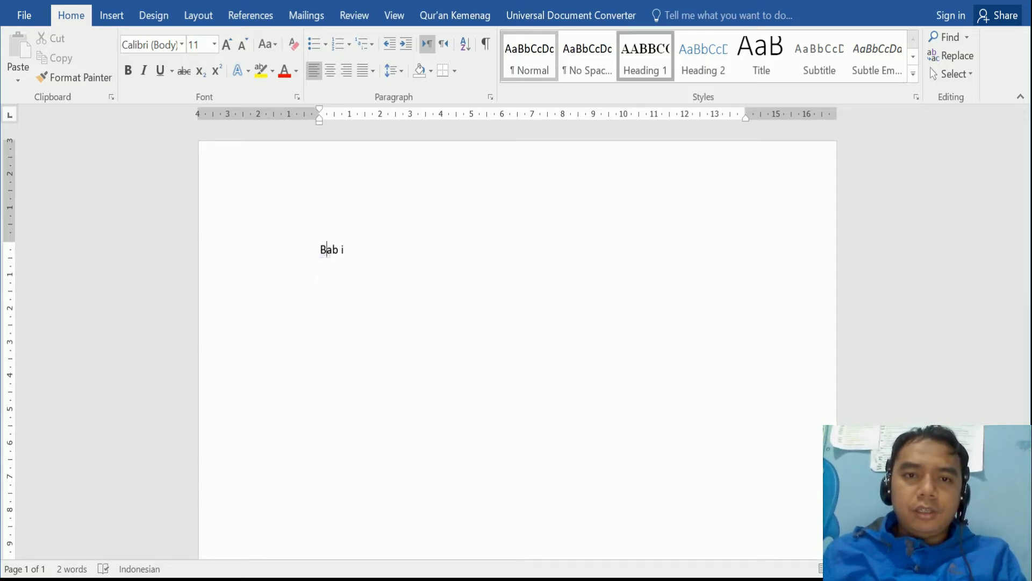
{"action": "left_click", "coordinate": [645, 57]}
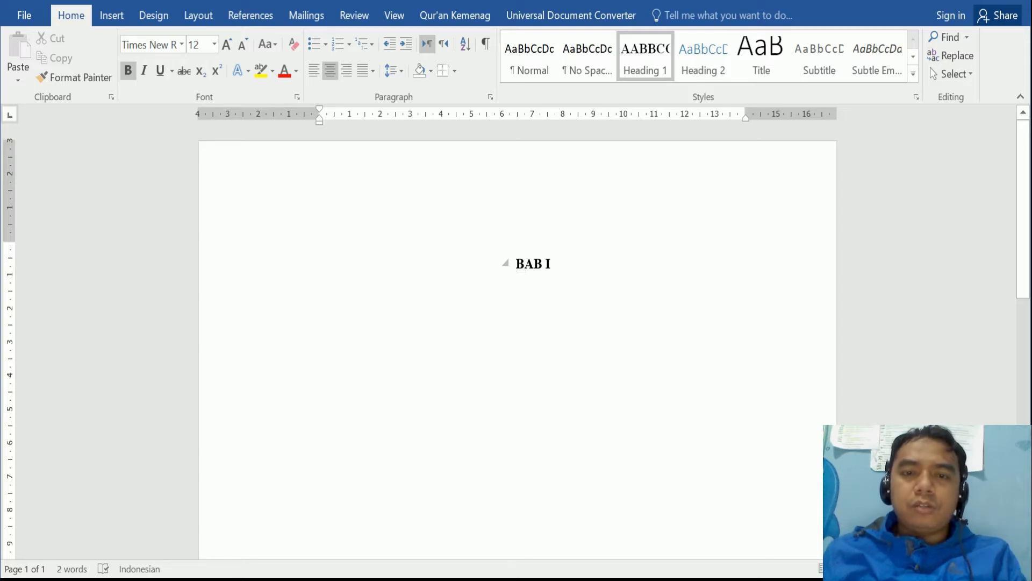
{"action": "key", "text": "Return"}
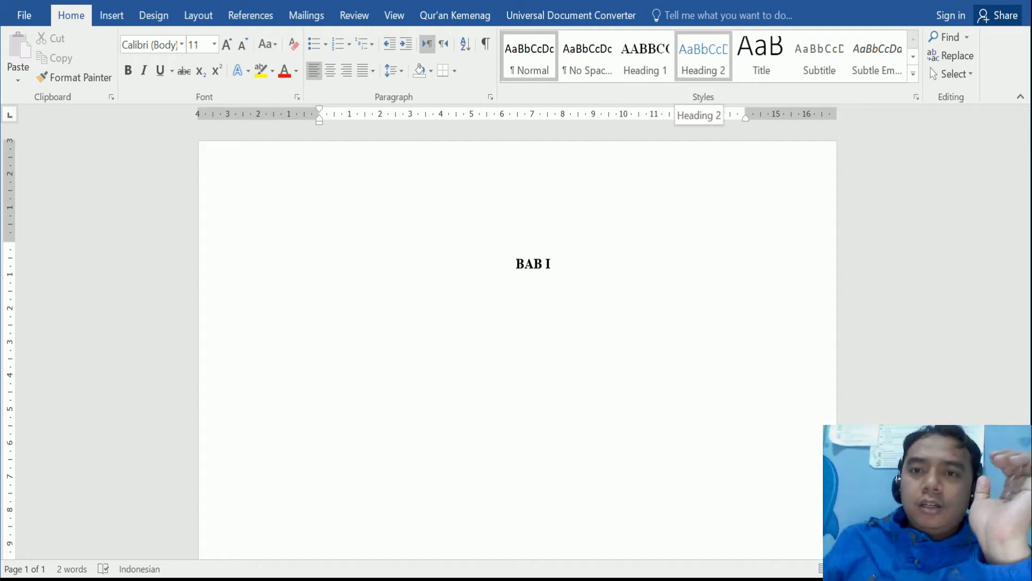
- Modify the Heading 2 style to use Times New Roman at 12 pt
{"action": "right_click", "coordinate": [703, 60]}
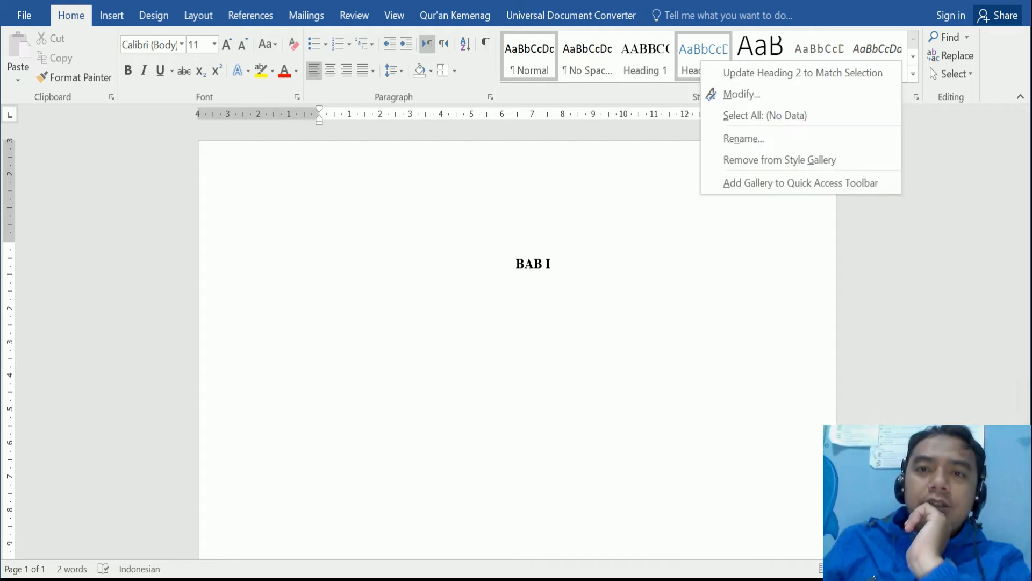
{"action": "left_click", "coordinate": [737, 92]}
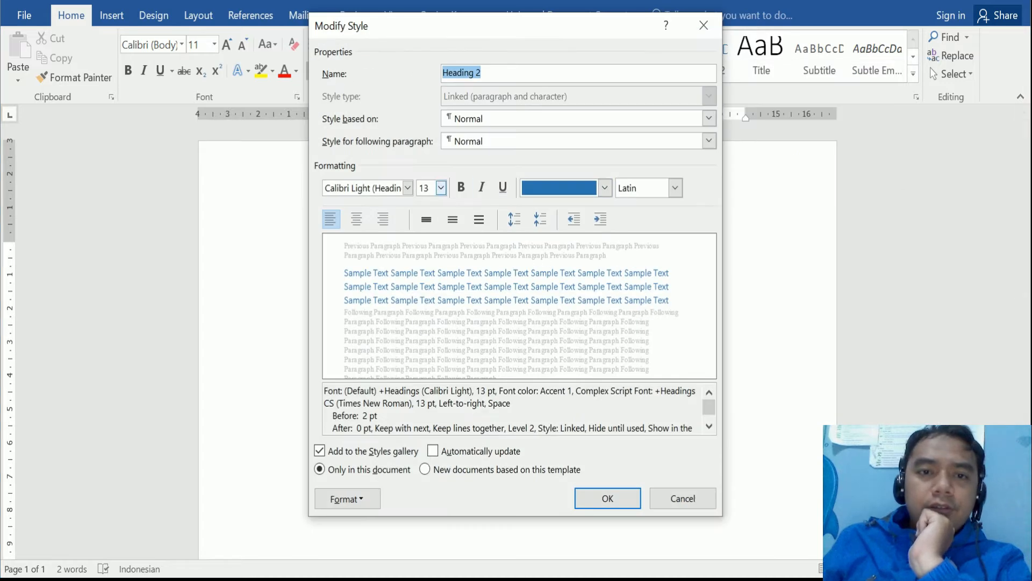
{"action": "left_click", "coordinate": [408, 188]}
{"action": "left_click", "coordinate": [405, 246]}
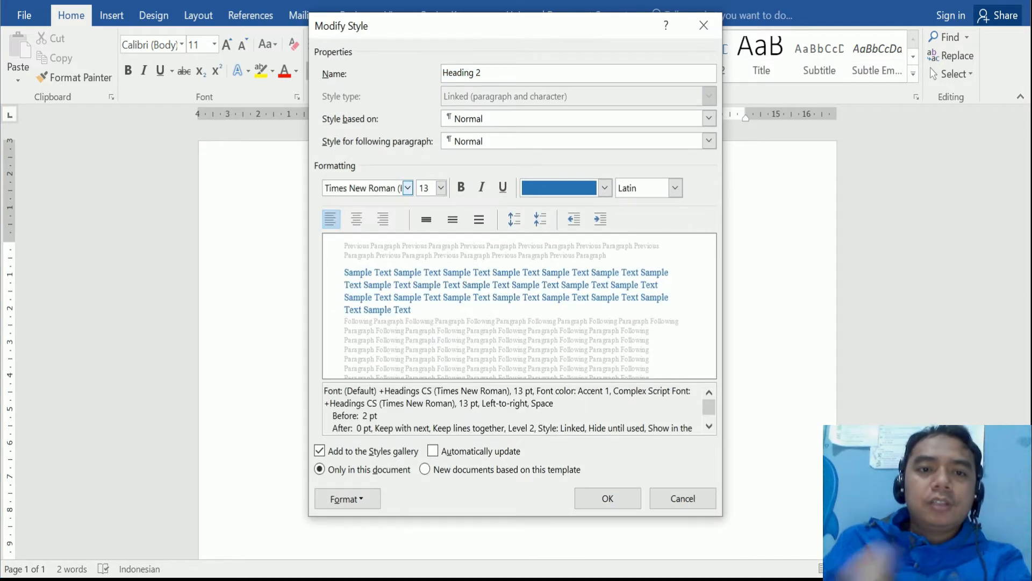
{"action": "left_click", "coordinate": [441, 187]}
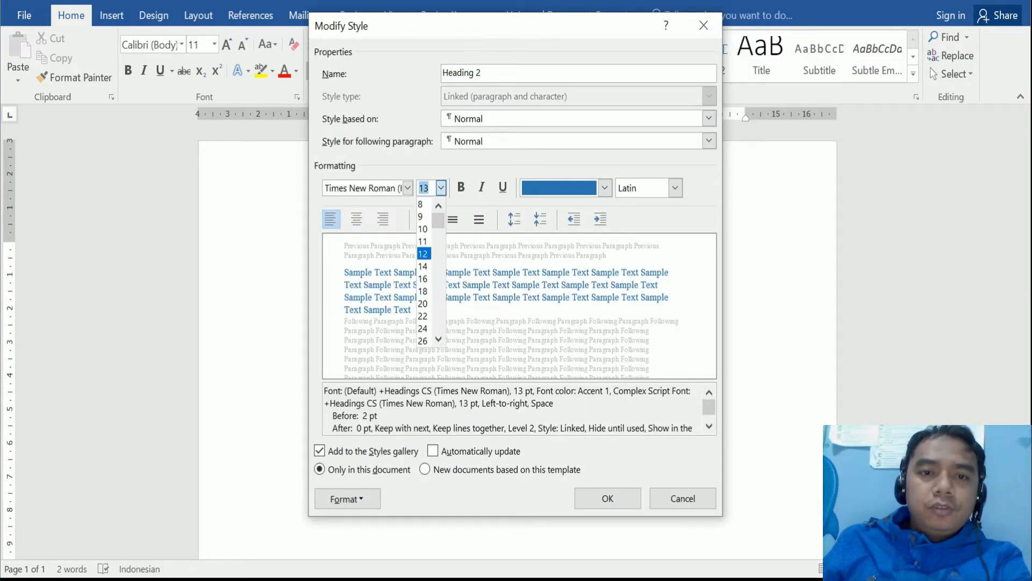
{"action": "left_click", "coordinate": [422, 253]}
- Make Heading 2 bold with automatic colour and double line spacing
{"action": "left_click", "coordinate": [460, 187]}
{"action": "left_click", "coordinate": [605, 188]}
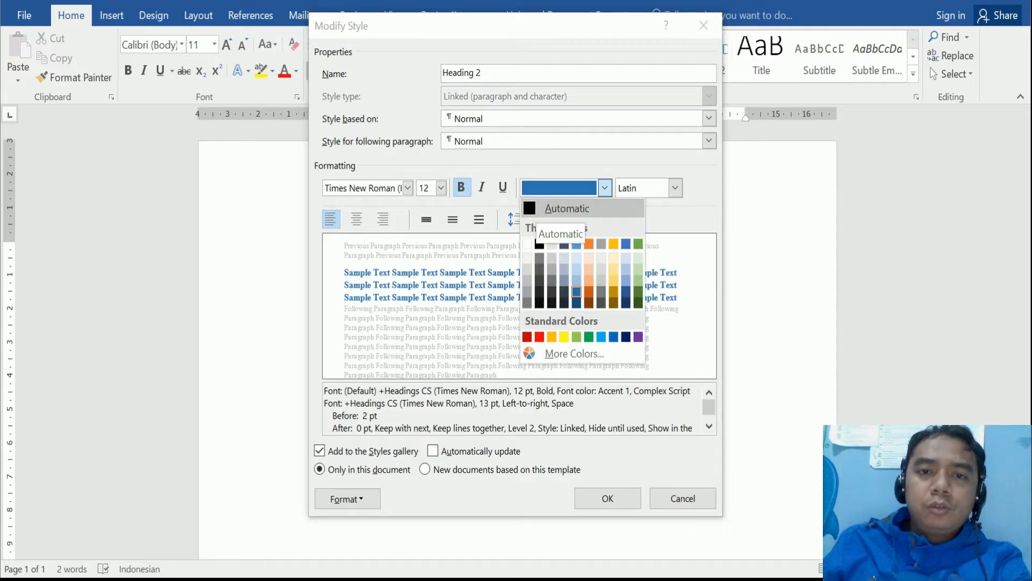
{"action": "left_click", "coordinate": [559, 209]}
{"action": "left_click", "coordinate": [479, 219]}
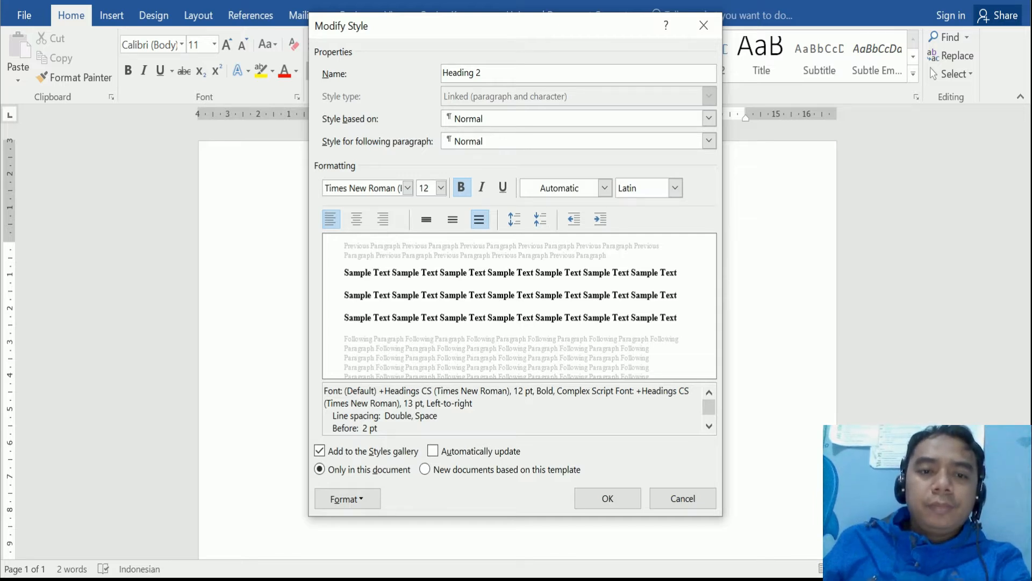
{"action": "left_click", "coordinate": [347, 498]}
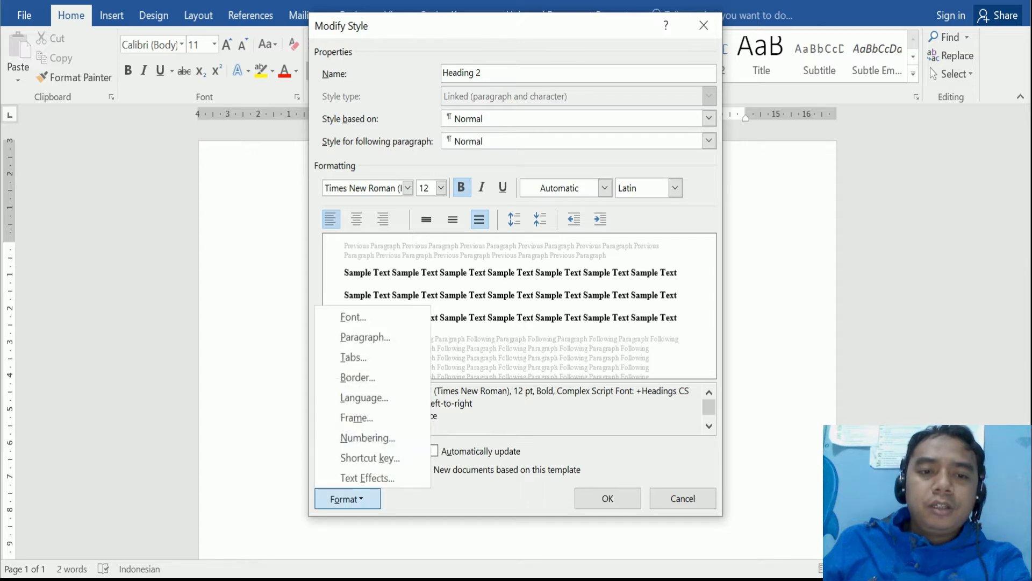
{"action": "left_click", "coordinate": [366, 336]}
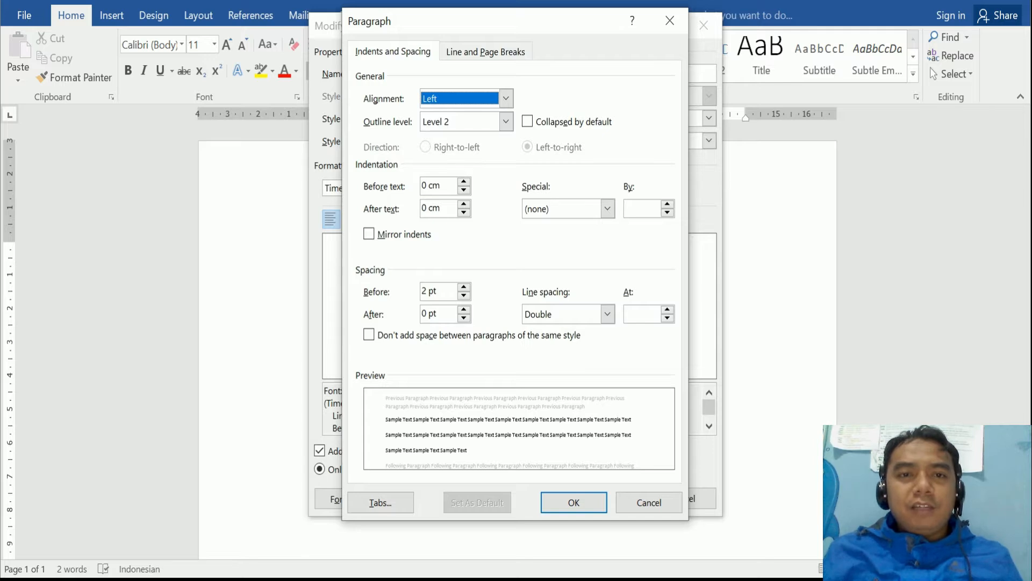
- Justify Heading 2 paragraphs with 0 pt spacing before and confirm the paragraph settings
{"action": "left_click", "coordinate": [505, 99]}
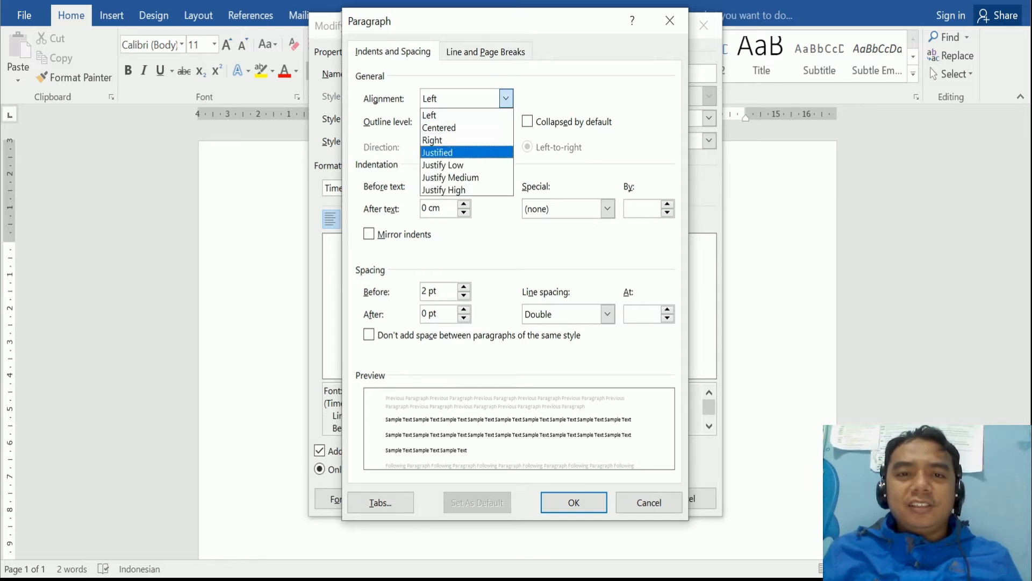
{"action": "left_click", "coordinate": [452, 152]}
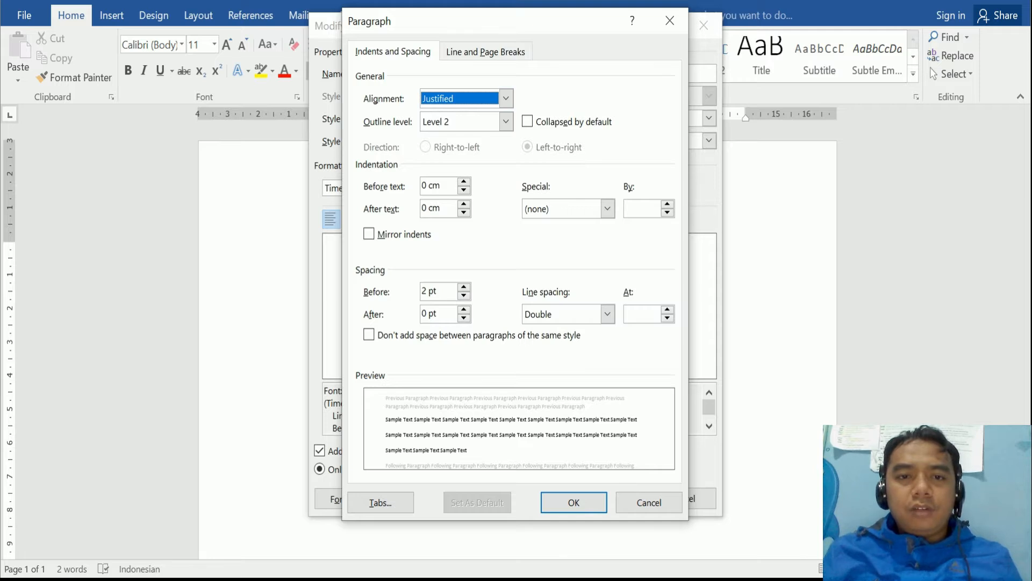
{"action": "left_click", "coordinate": [463, 295]}
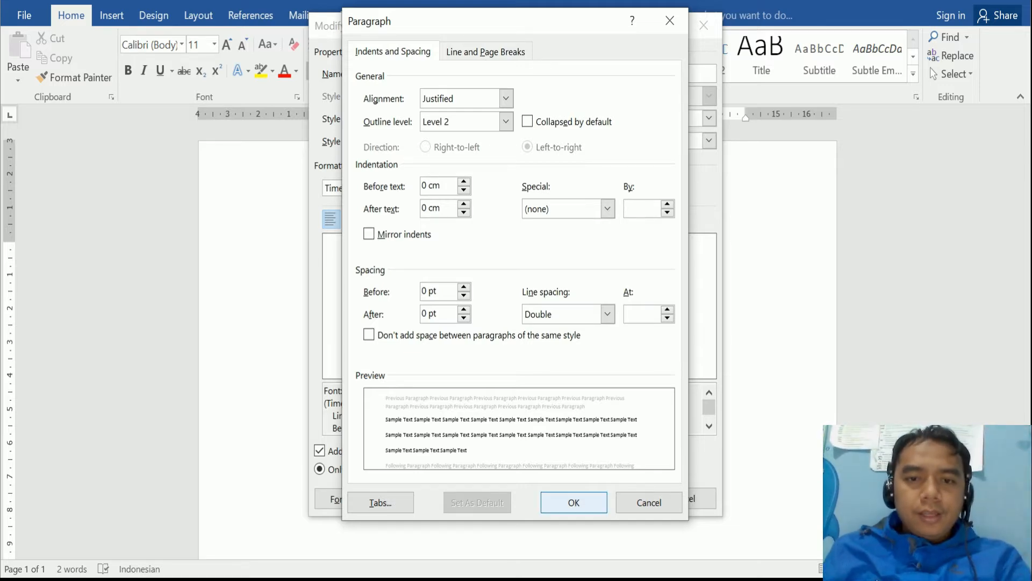
{"action": "key", "text": "Return"}
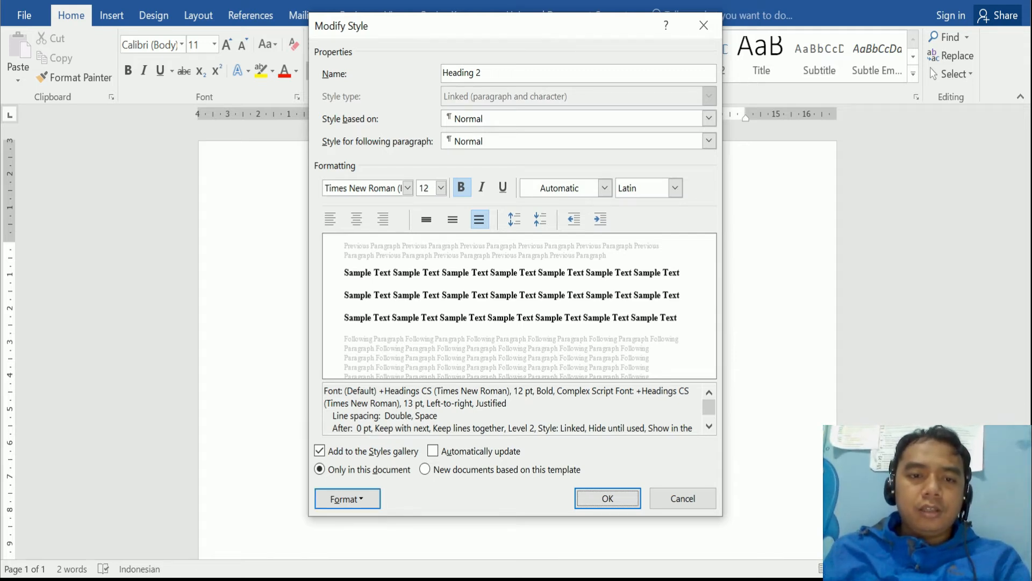
{"action": "left_click", "coordinate": [347, 498]}
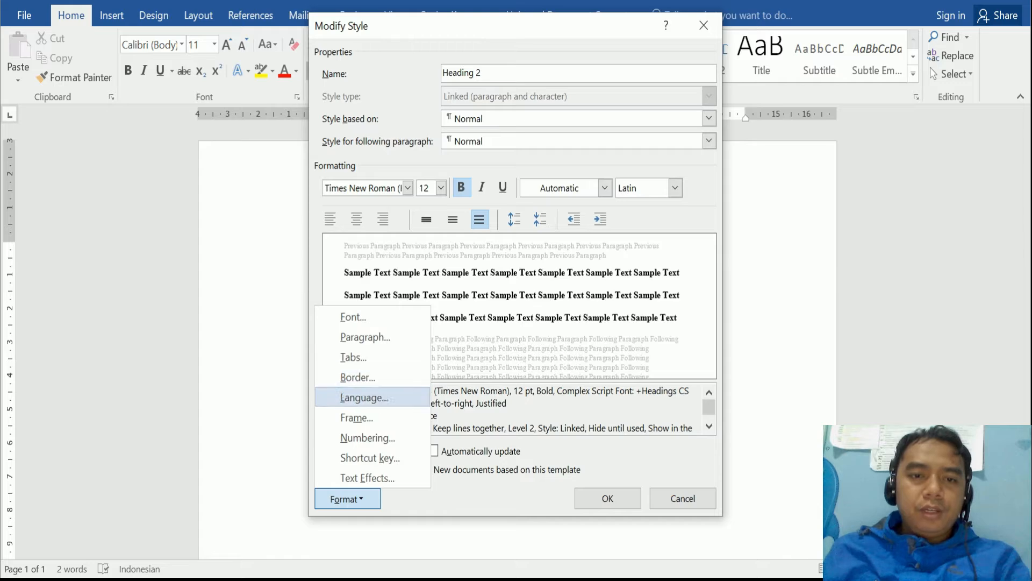
- Apply capital-letter A. B. C. numbering to the Heading 2 style
{"action": "left_click", "coordinate": [367, 437]}
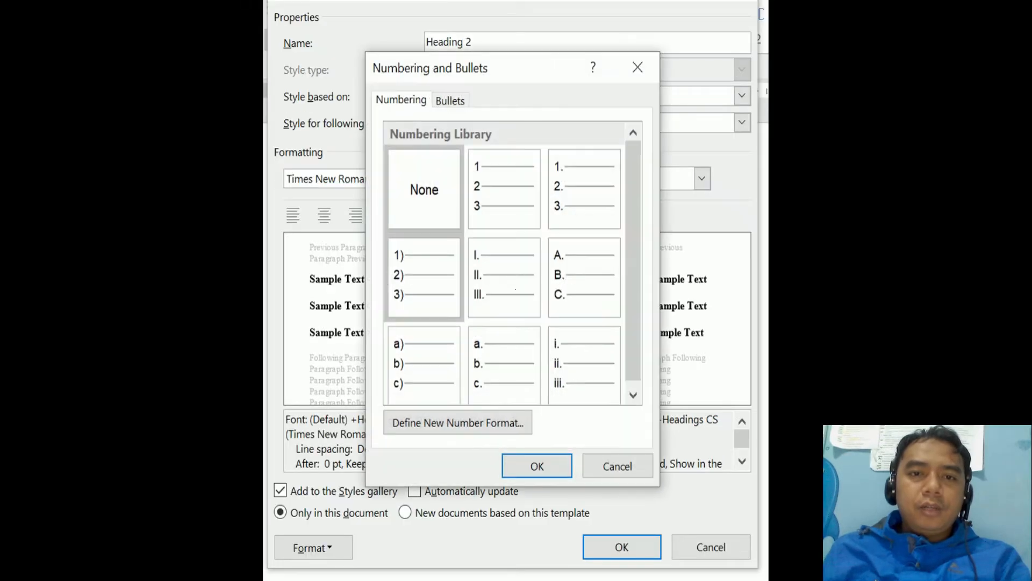
{"action": "left_click", "coordinate": [553, 307]}
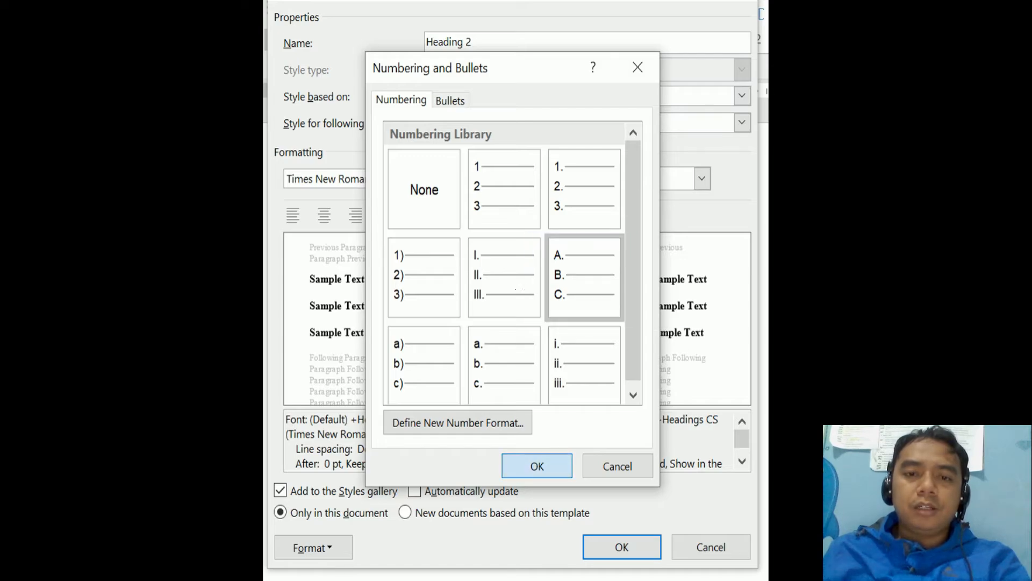
{"action": "left_click", "coordinate": [536, 466]}
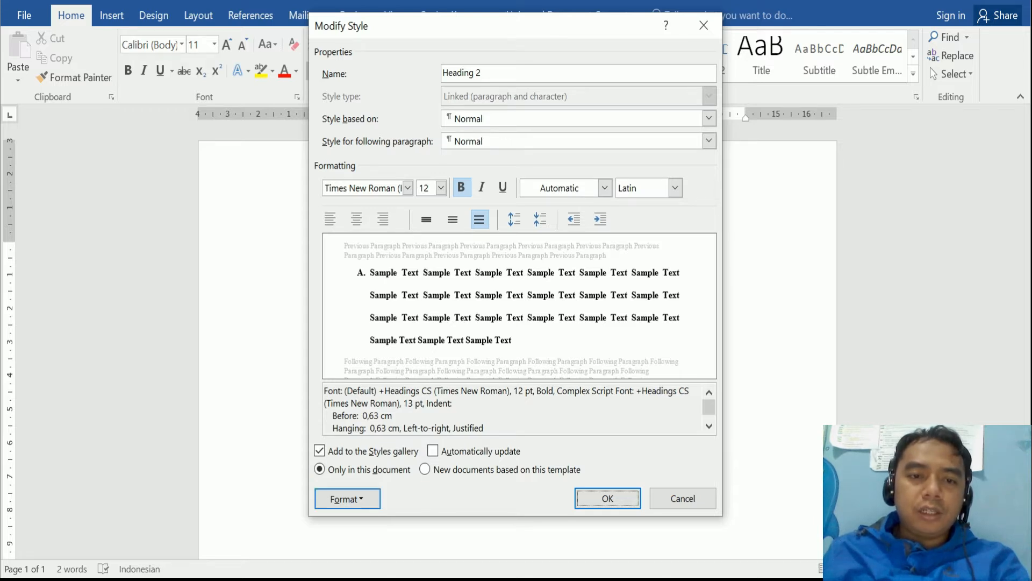
- Set the Heading 2 indent before text to 0 cm
{"action": "left_click", "coordinate": [348, 499]}
{"action": "left_click", "coordinate": [365, 336]}
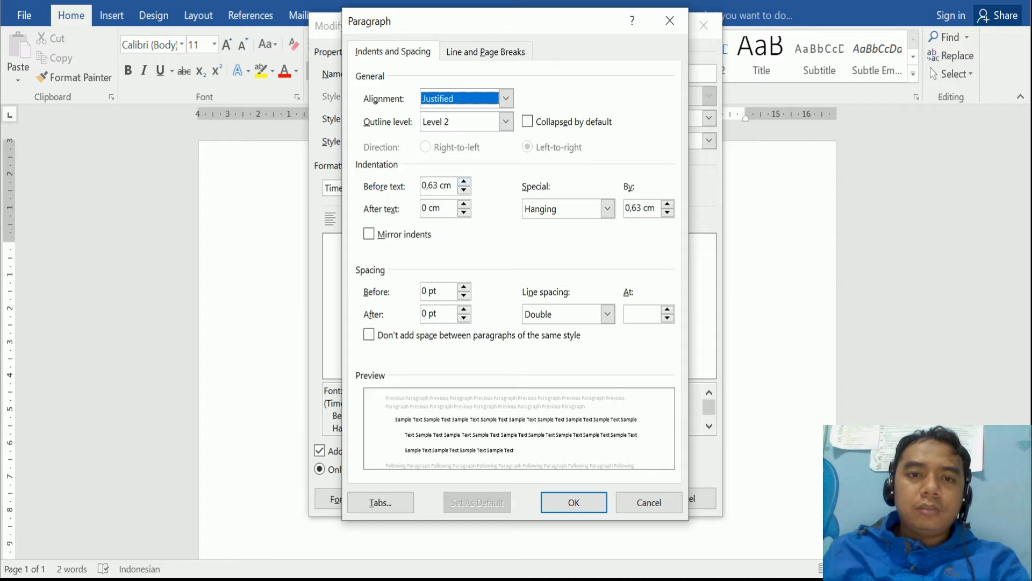
{"action": "left_click_drag", "start_coordinate": [453, 186], "coordinate": [428, 186]}
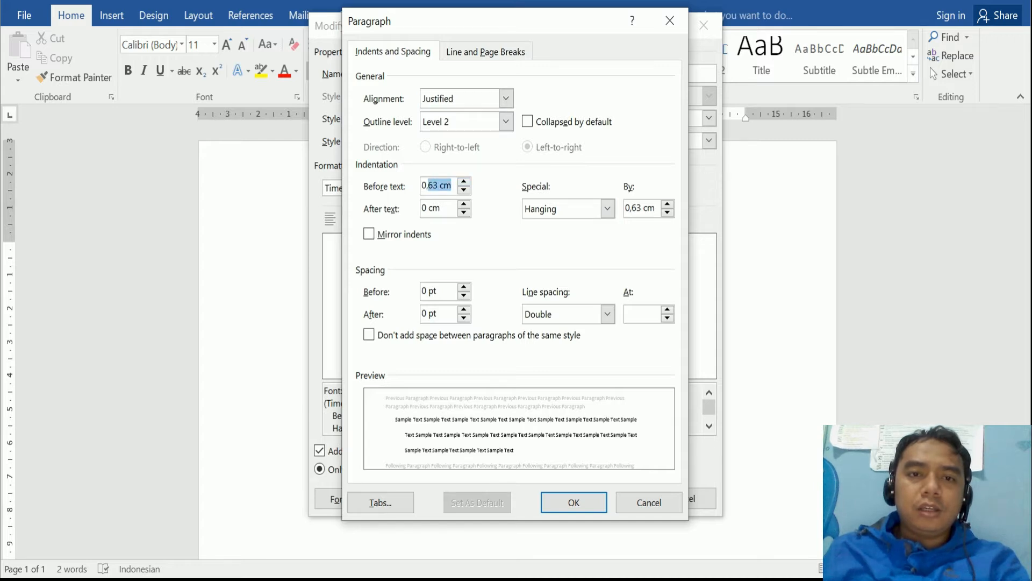
{"action": "key", "text": "BackSpace"}
{"action": "key", "text": "BackSpace"}
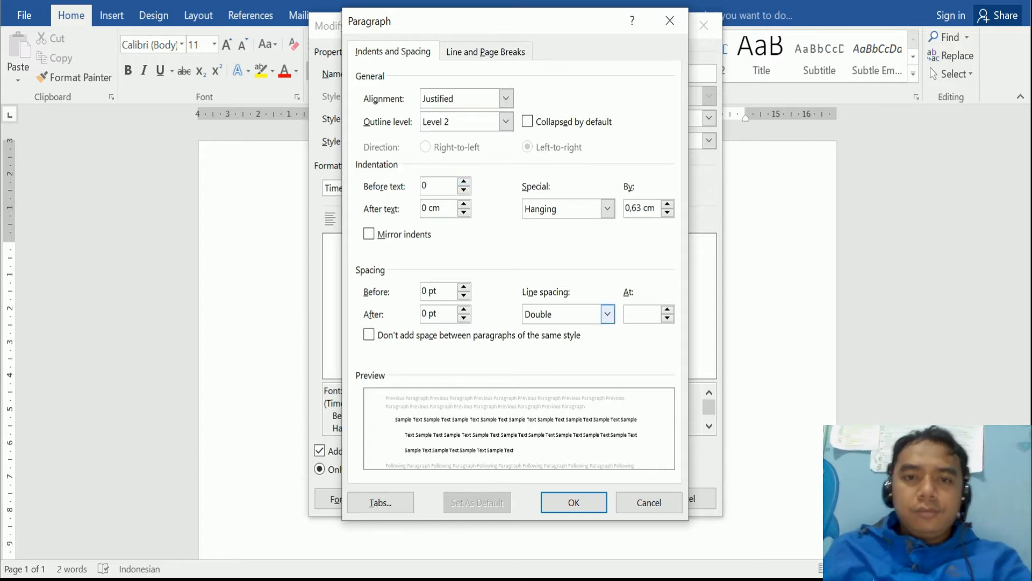
{"action": "left_click", "coordinate": [444, 208]}
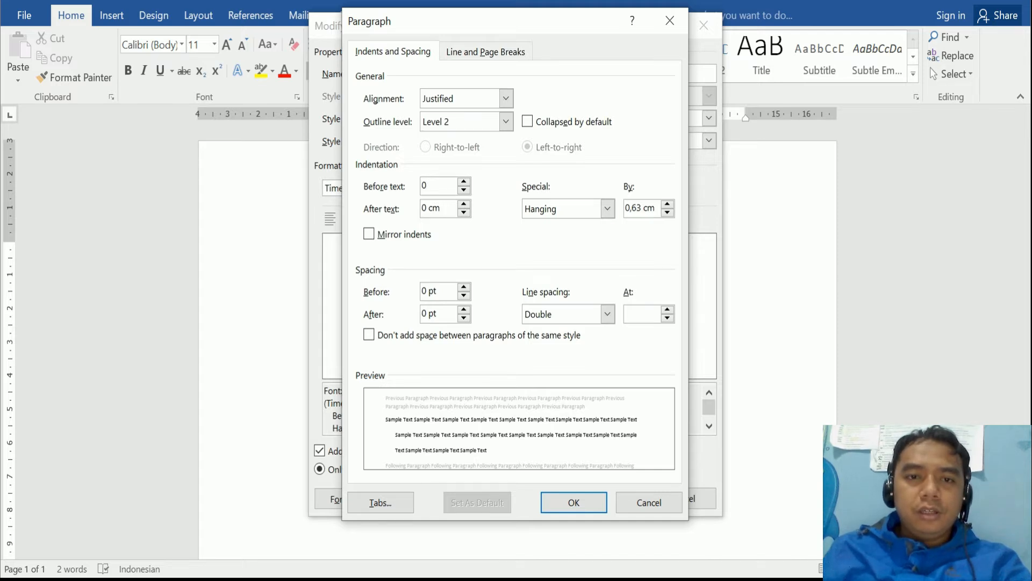
{"action": "left_click", "coordinate": [437, 186]}
{"action": "left_click_drag", "start_coordinate": [430, 186], "coordinate": [421, 185]}
{"action": "type", "text": "1"}
{"action": "left_click", "coordinate": [445, 208]}
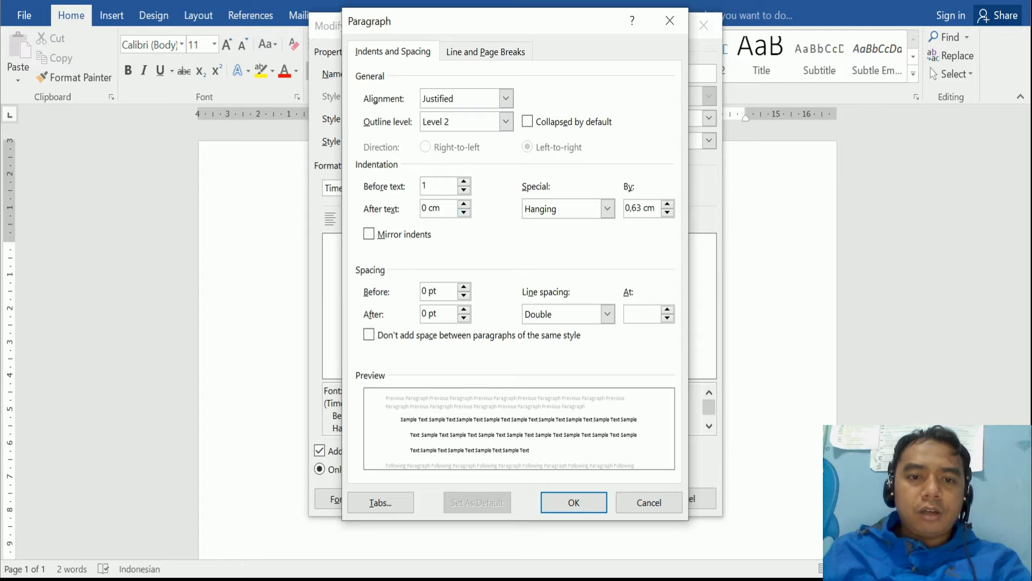
{"action": "left_click", "coordinate": [434, 186]}
{"action": "left_click_drag", "start_coordinate": [432, 186], "coordinate": [421, 185]}
{"action": "type", "text": "0"}
{"action": "left_click", "coordinate": [445, 208]}
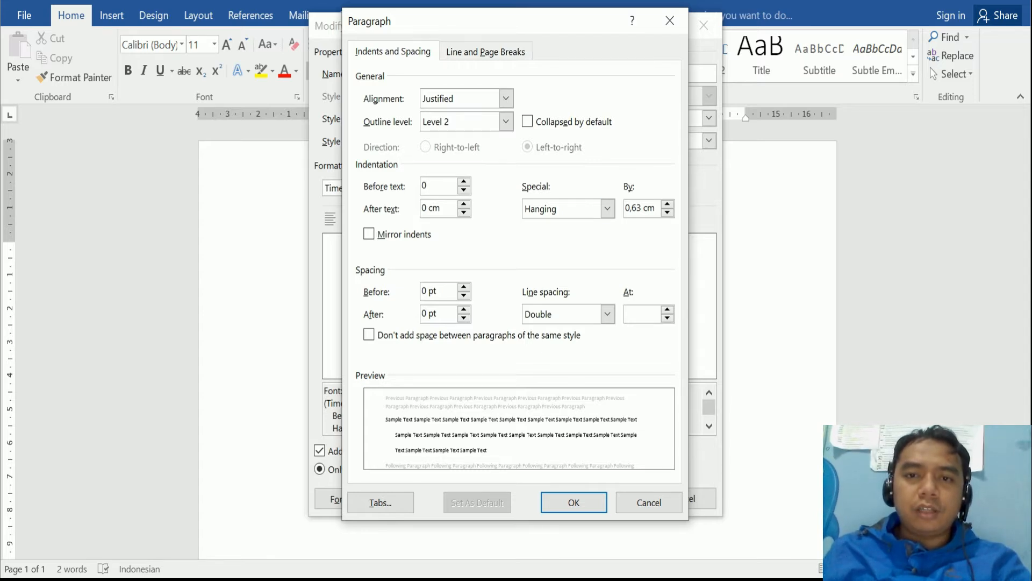
- Set the Heading 2 hanging indent to 0,75 cm and confirm
{"action": "left_click_drag", "start_coordinate": [656, 208], "coordinate": [625, 208]}
{"action": "type", "text": "2"}
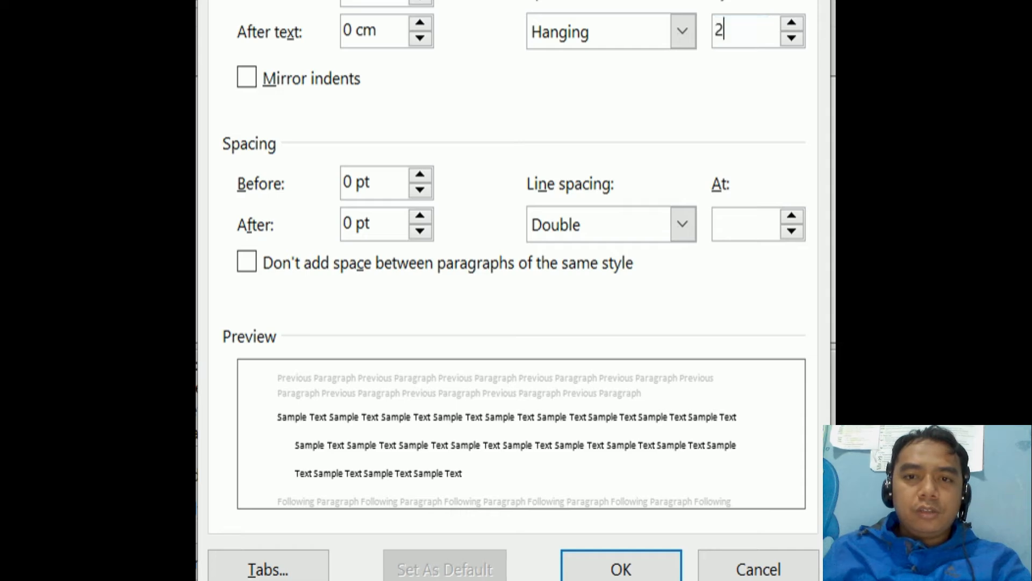
{"action": "left_click", "coordinate": [378, 30]}
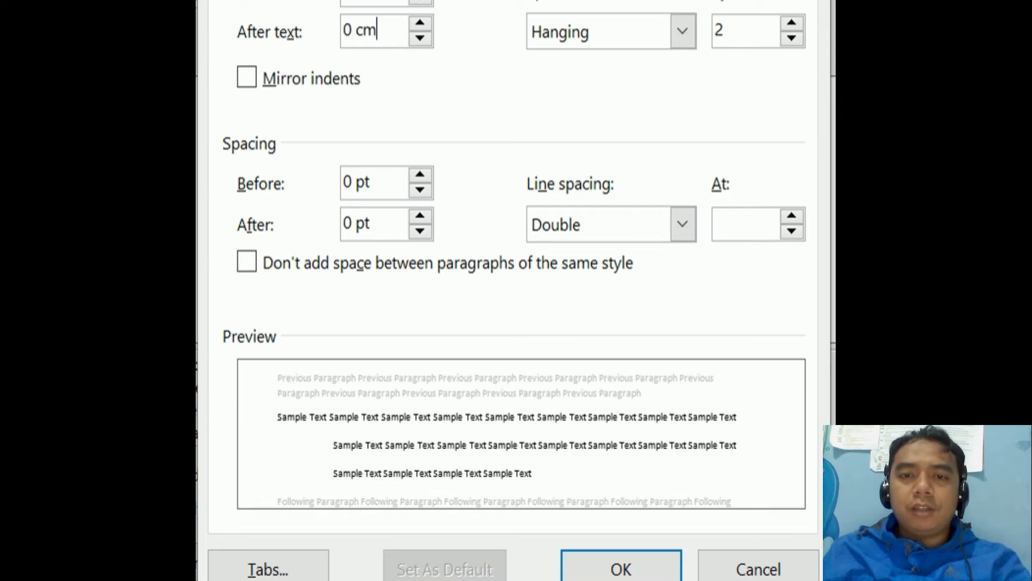
{"action": "left_click_drag", "start_coordinate": [734, 30], "coordinate": [711, 31]}
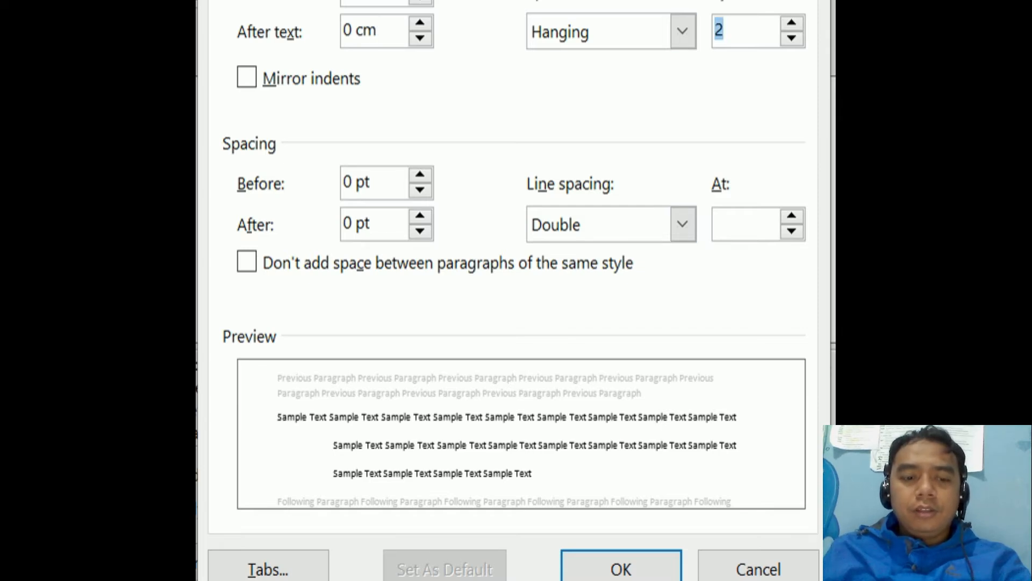
{"action": "type", "text": "1"}
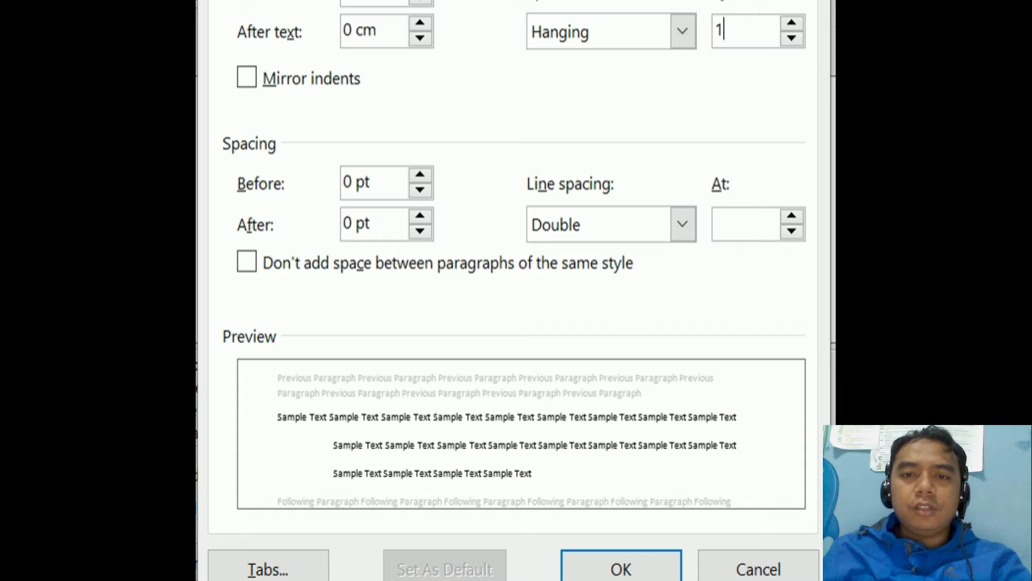
{"action": "left_click", "coordinate": [791, 37]}
{"action": "left_click", "coordinate": [791, 37]}
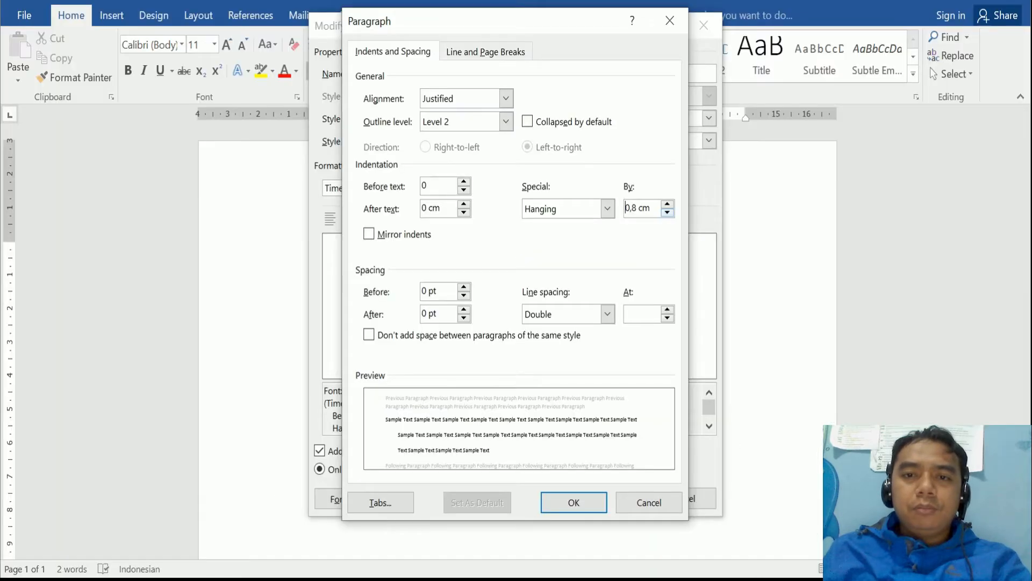
{"action": "left_click", "coordinate": [791, 37]}
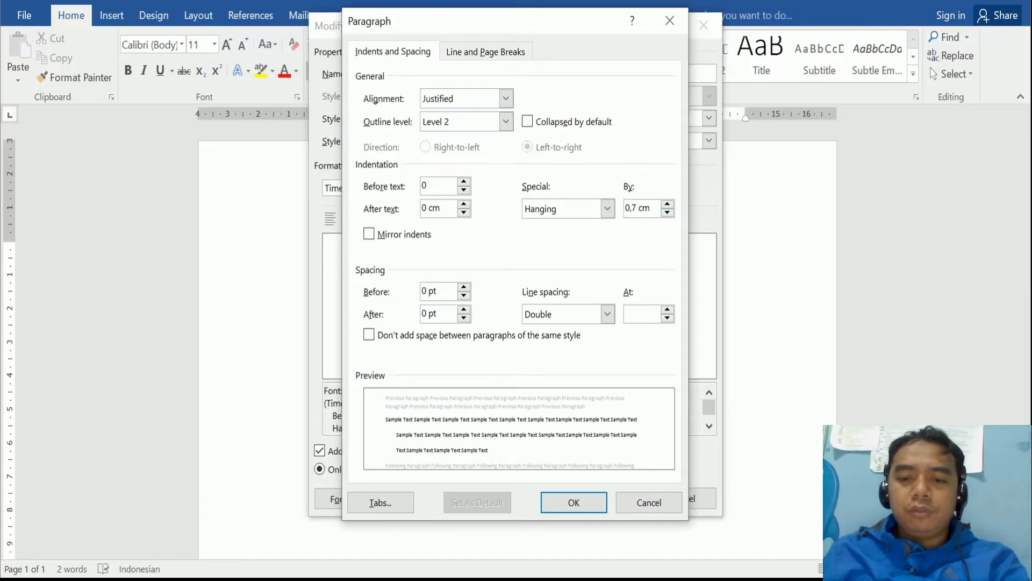
{"action": "type", "text": "5"}
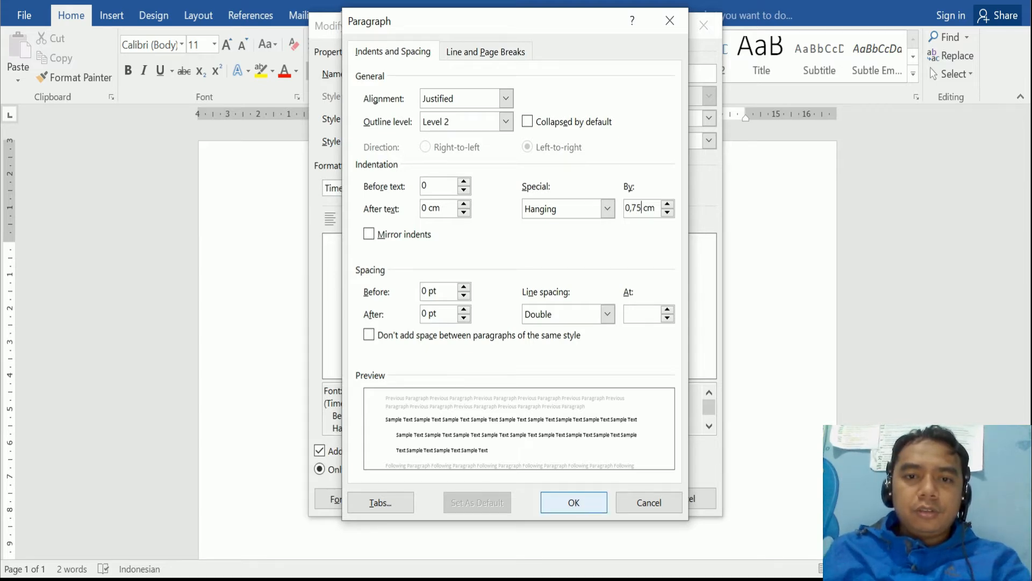
{"action": "left_click", "coordinate": [573, 502]}
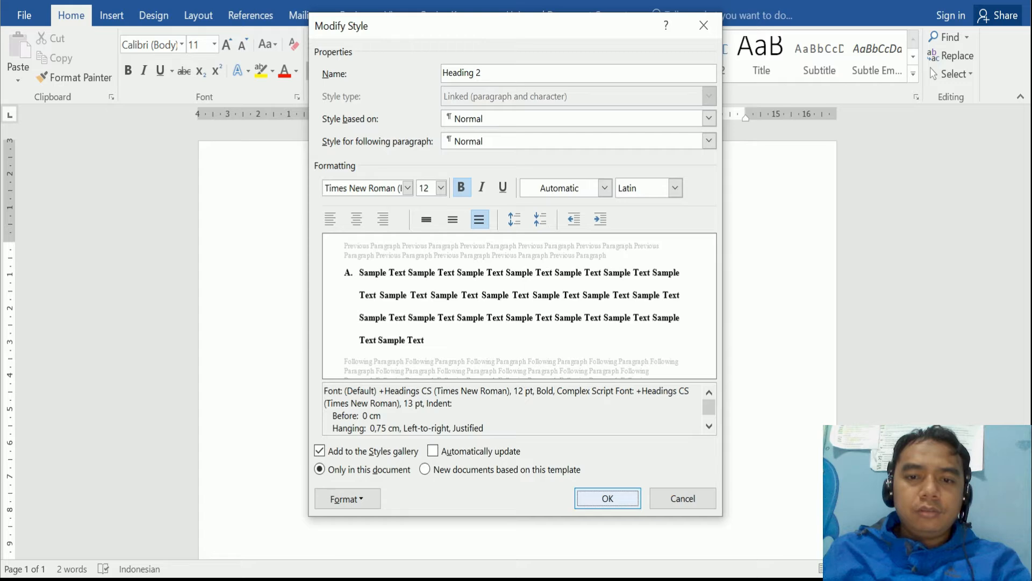
- Save the Heading 2 style and add 'Pendahuluan' as a Heading 2 line (A. Pendahuluan)
{"action": "left_click", "coordinate": [607, 498]}
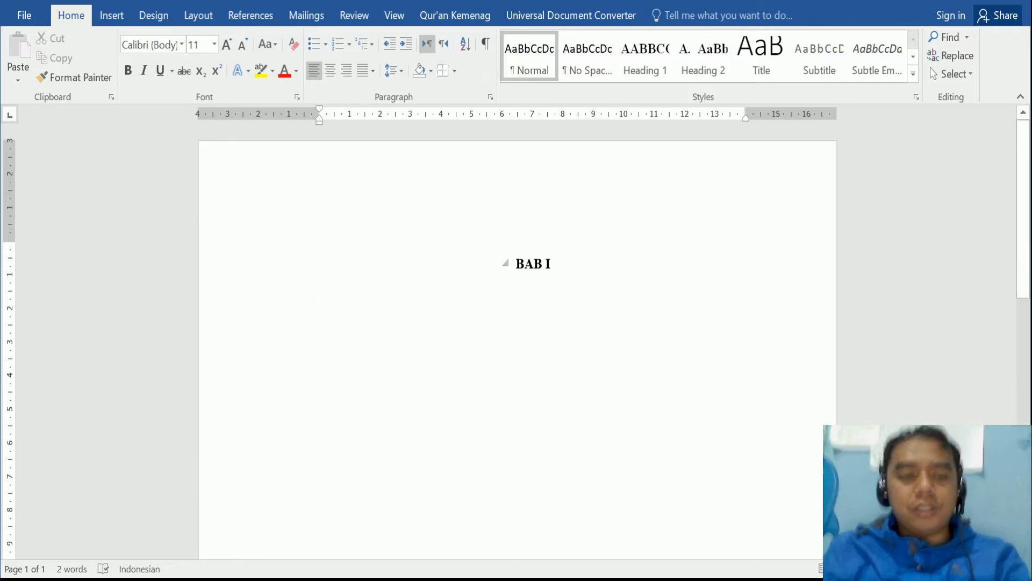
{"action": "type", "text": "Pen"}
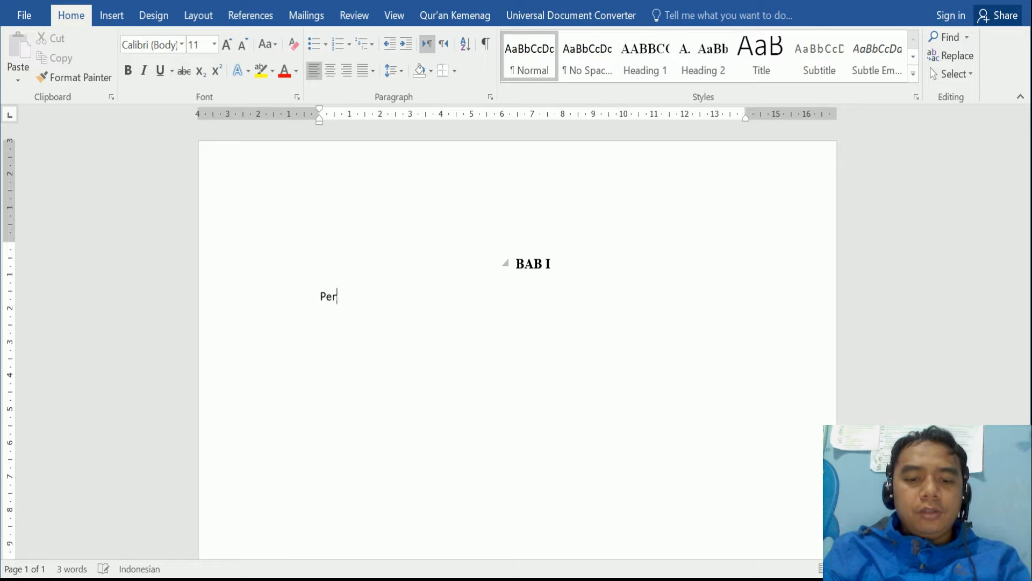
{"action": "type", "text": "dahuluan"}
{"action": "key", "text": "Return"}
{"action": "key", "text": "Return"}
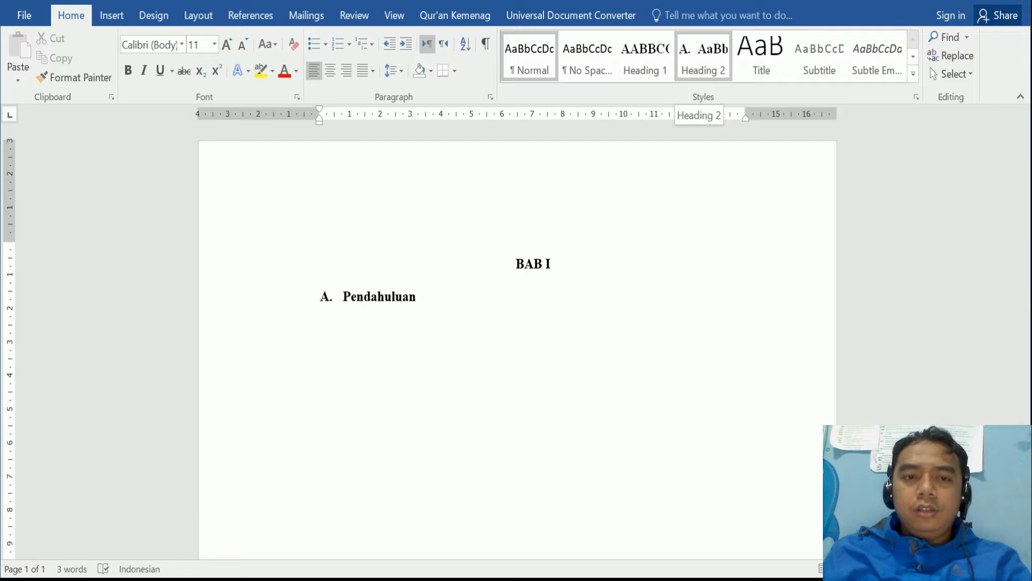
{"action": "left_click", "coordinate": [703, 57]}
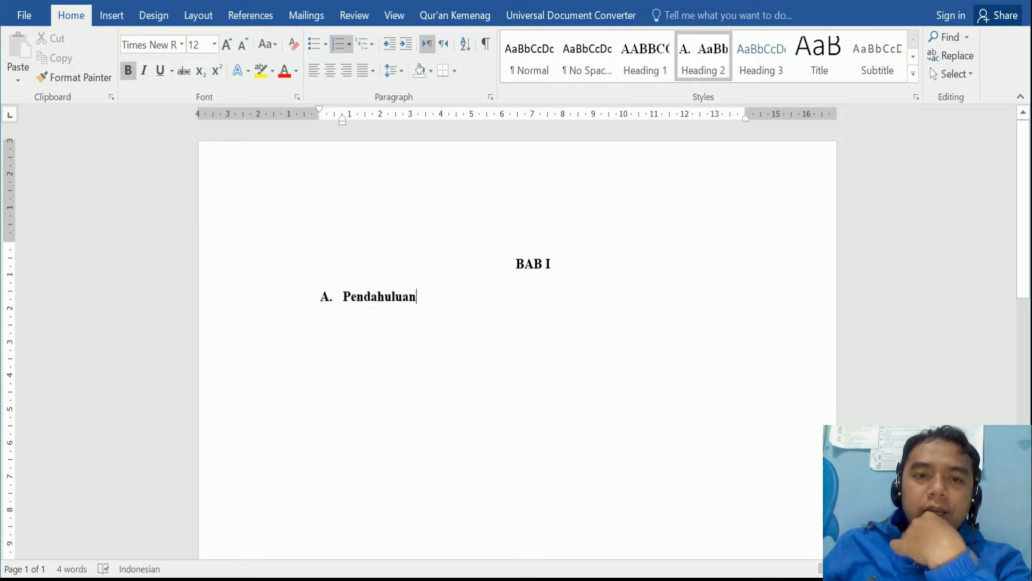
- Add a body line reading 'Paragraph' below the heading
{"action": "key", "text": "Return"}
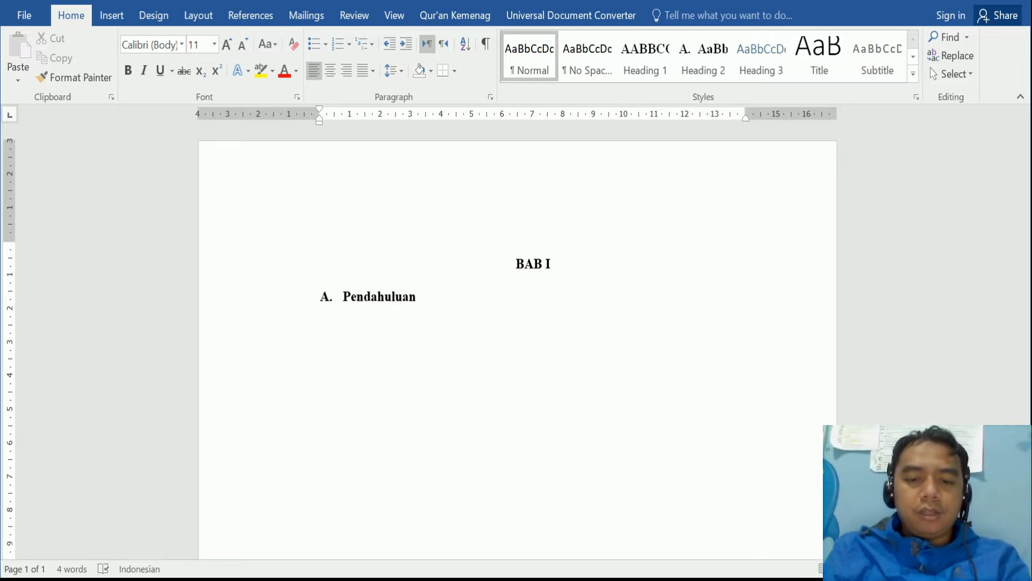
{"action": "type", "text": "Paragra"}
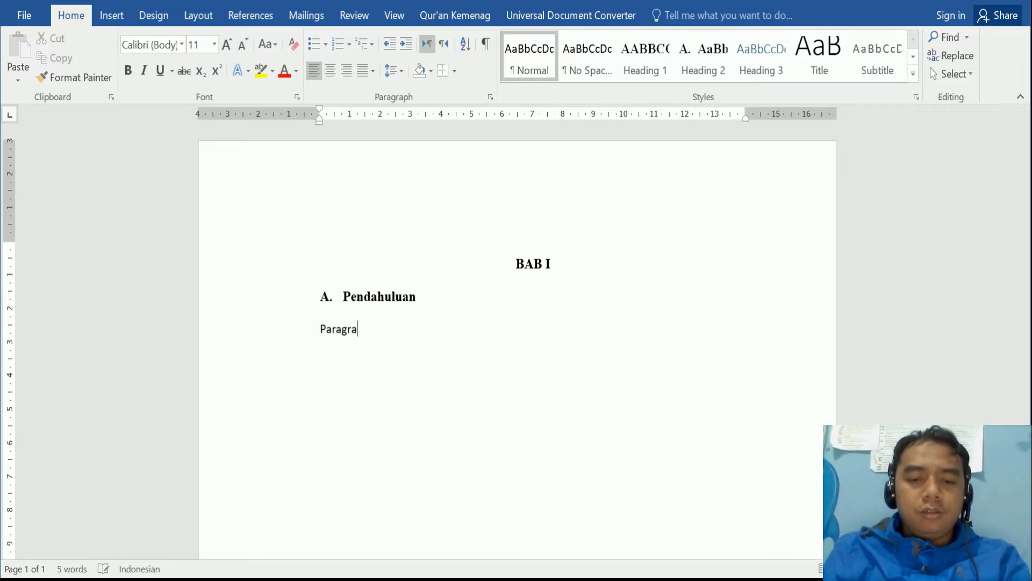
{"action": "type", "text": "ph"}
{"action": "key", "text": "Return"}
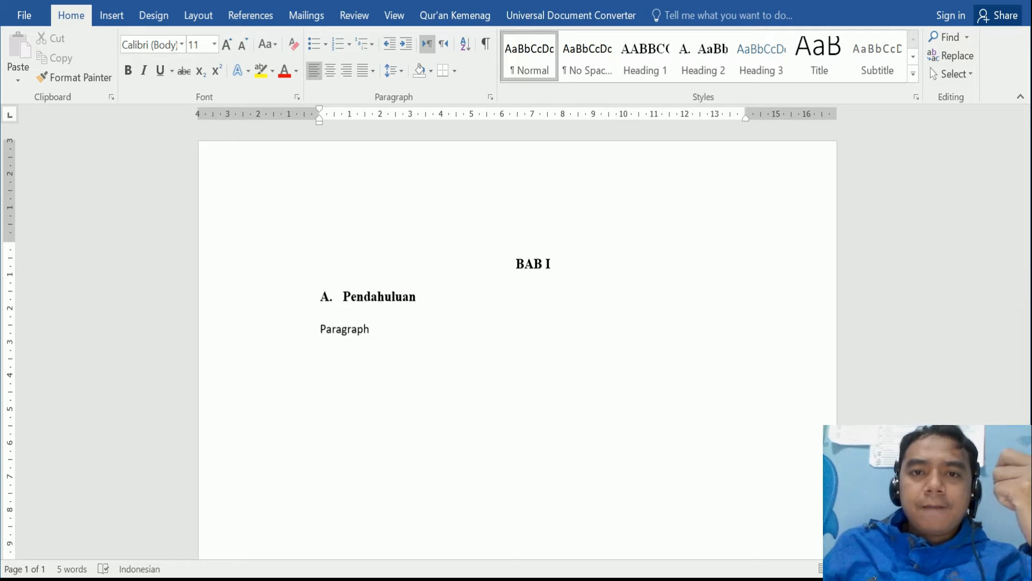
- Set the Normal style to Times New Roman 12 pt with double line spacing
{"action": "right_click", "coordinate": [537, 57]}
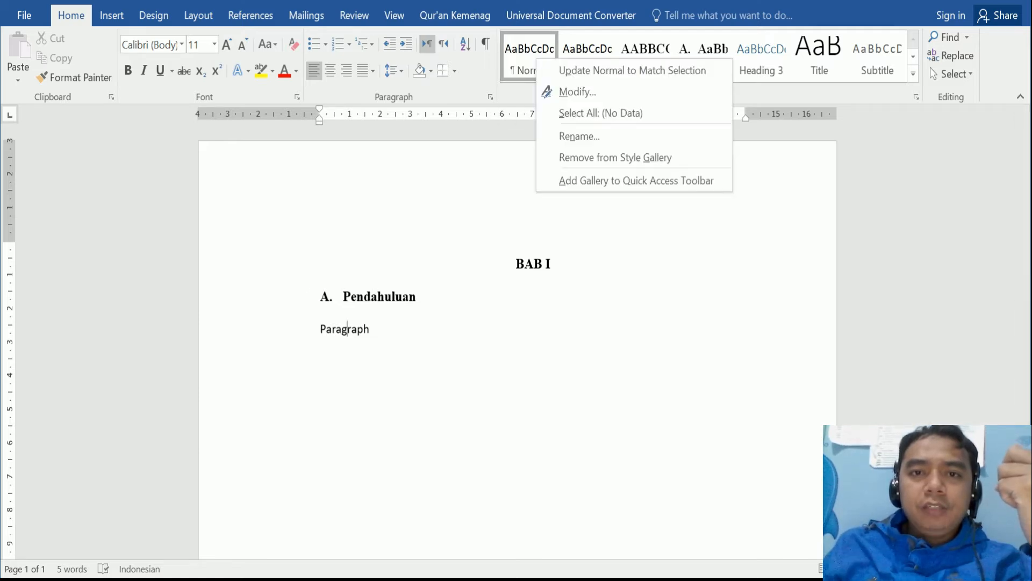
{"action": "left_click", "coordinate": [576, 92]}
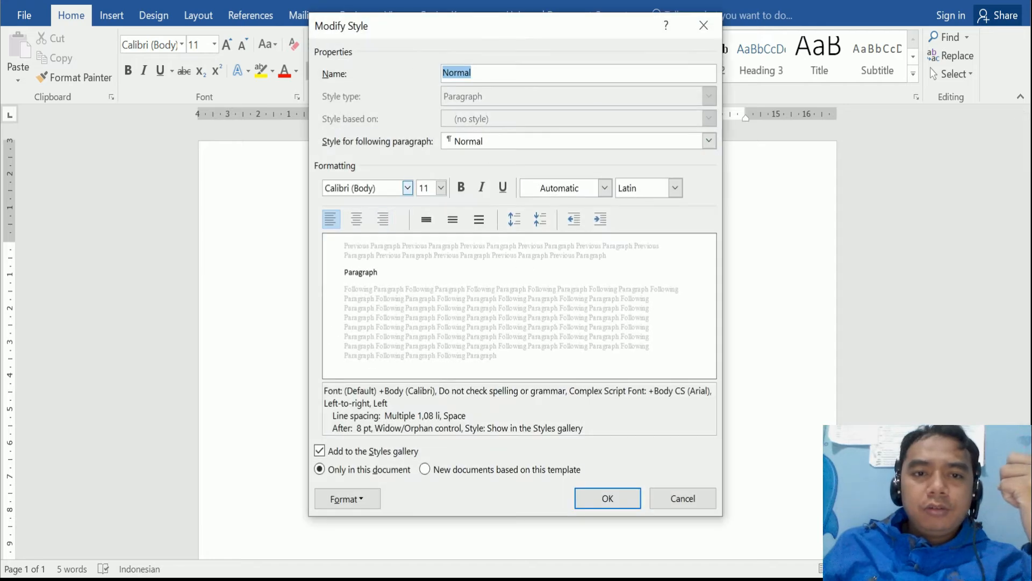
{"action": "left_click", "coordinate": [408, 188]}
{"action": "left_click", "coordinate": [405, 247]}
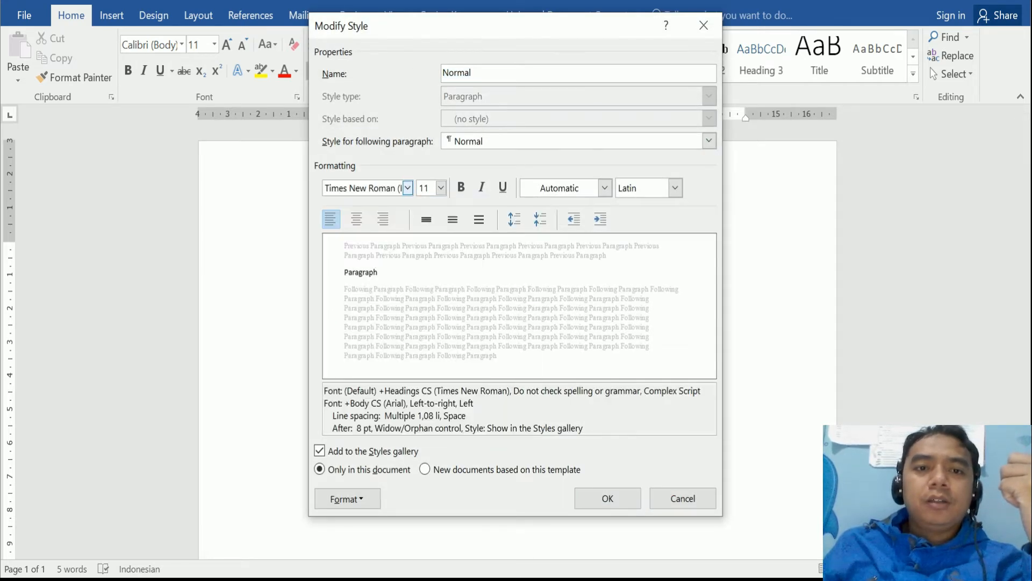
{"action": "left_click", "coordinate": [441, 187]}
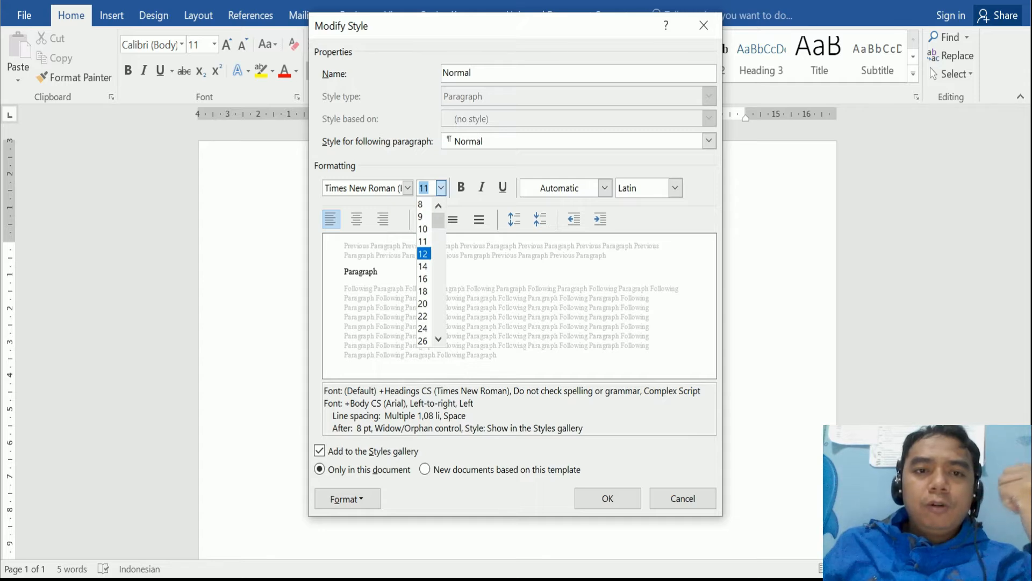
{"action": "left_click", "coordinate": [423, 253]}
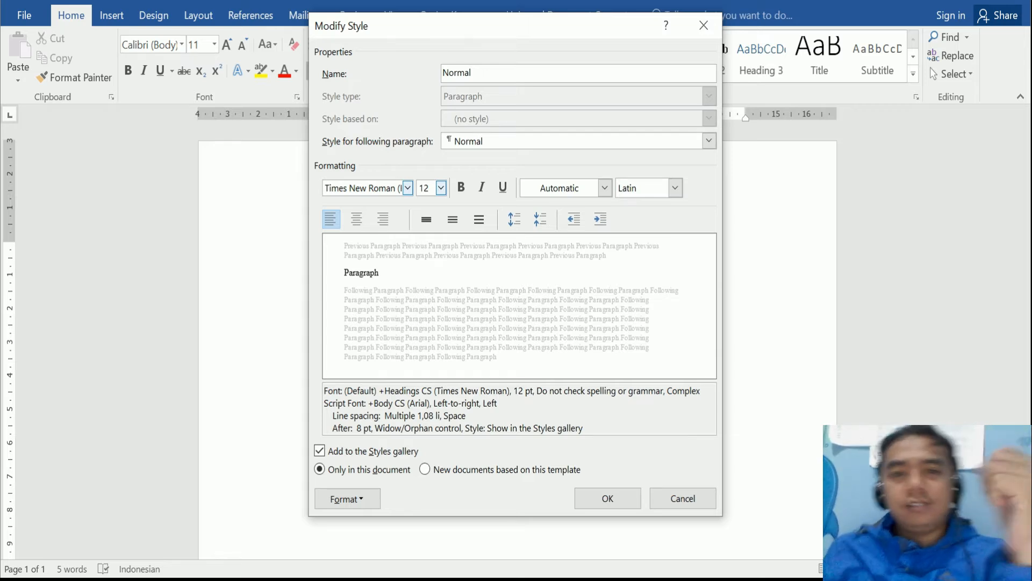
{"action": "left_click", "coordinate": [479, 219]}
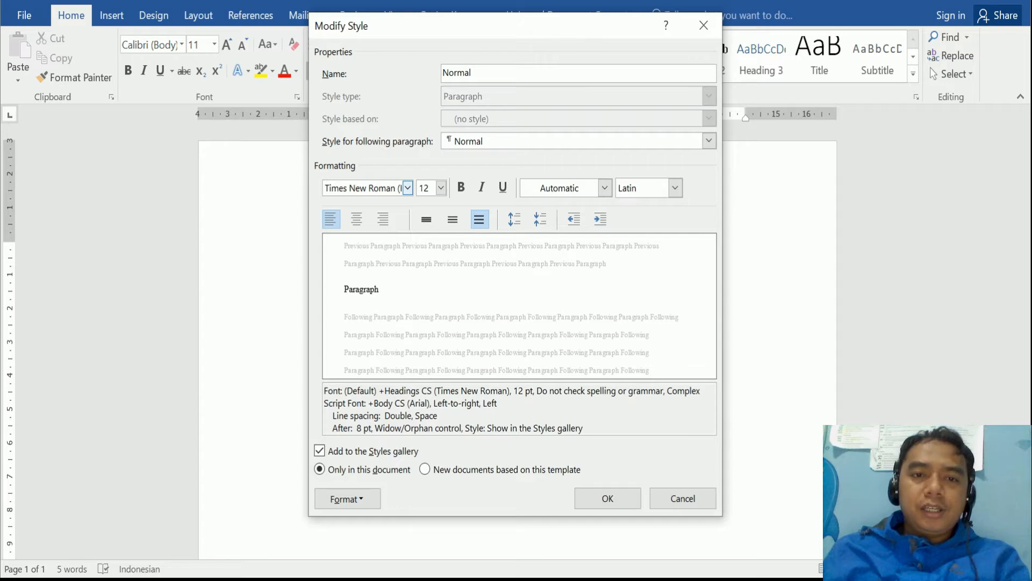
{"action": "left_click", "coordinate": [348, 499]}
{"action": "left_click", "coordinate": [352, 334]}
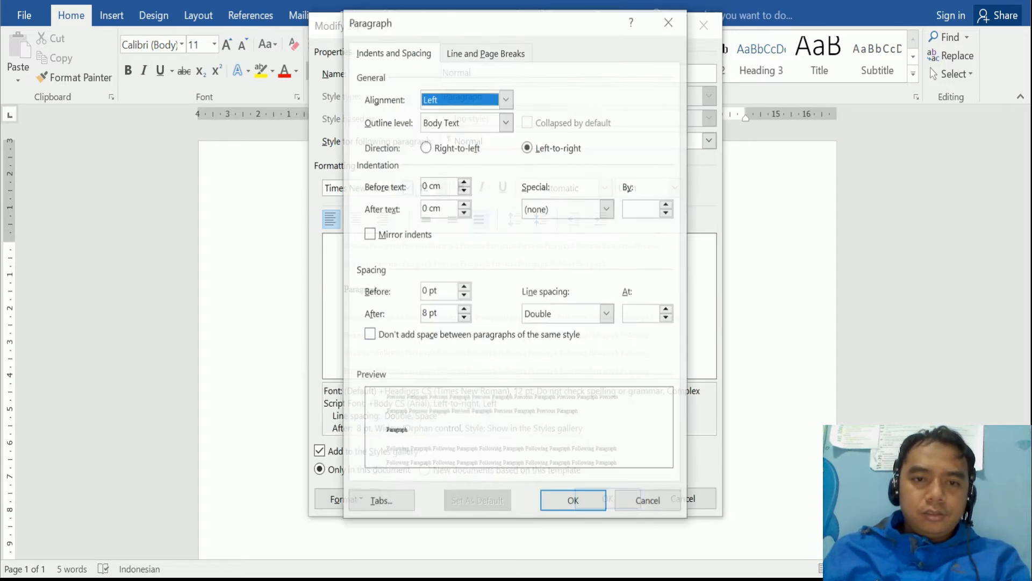
- Justify the Normal style with 0 pt space after paragraphs and save it
{"action": "left_click", "coordinate": [506, 98]}
{"action": "left_click", "coordinate": [437, 152]}
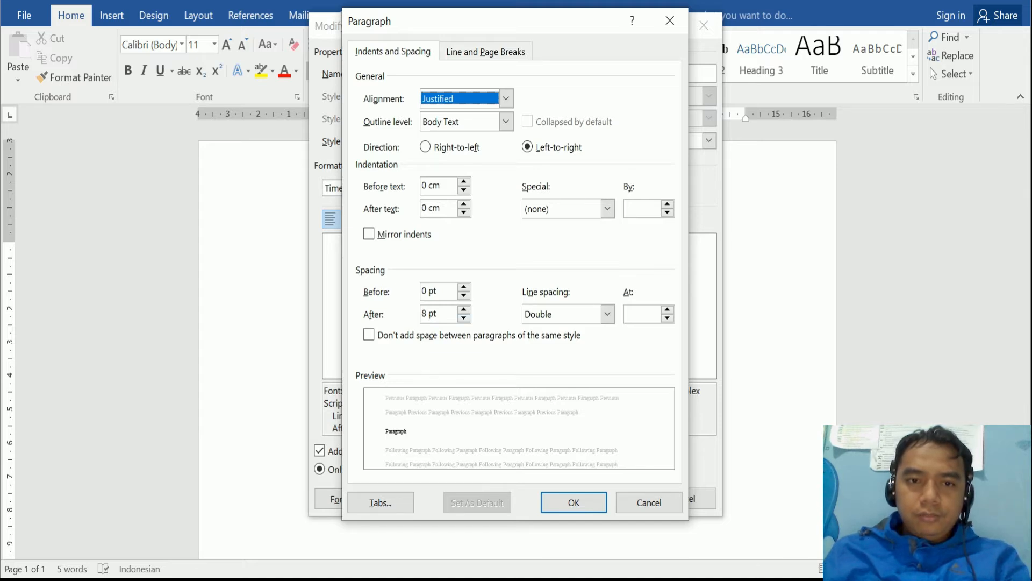
{"action": "left_click", "coordinate": [463, 318]}
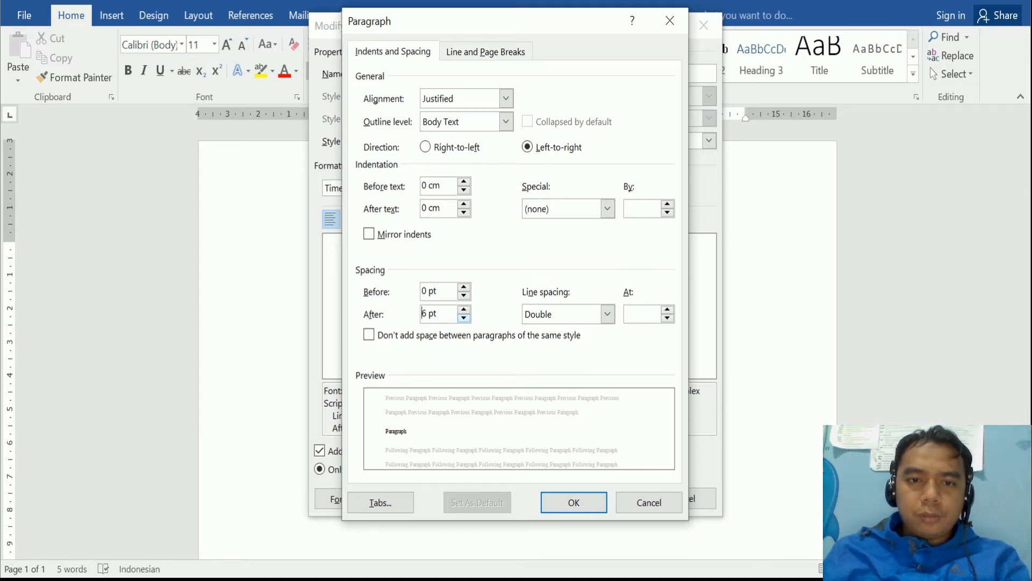
{"action": "left_click", "coordinate": [464, 319]}
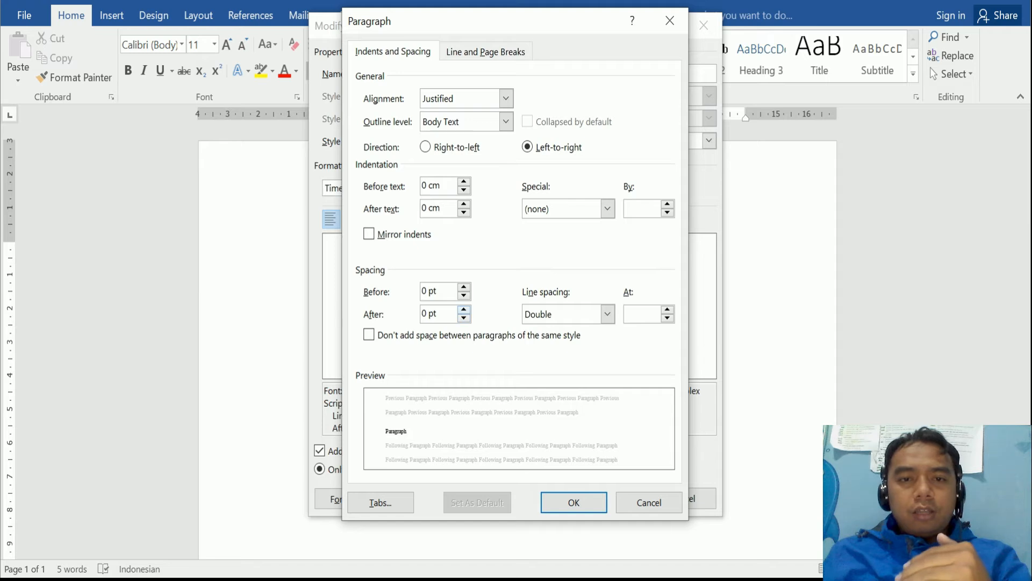
{"action": "left_click", "coordinate": [463, 310]}
{"action": "left_click", "coordinate": [463, 309]}
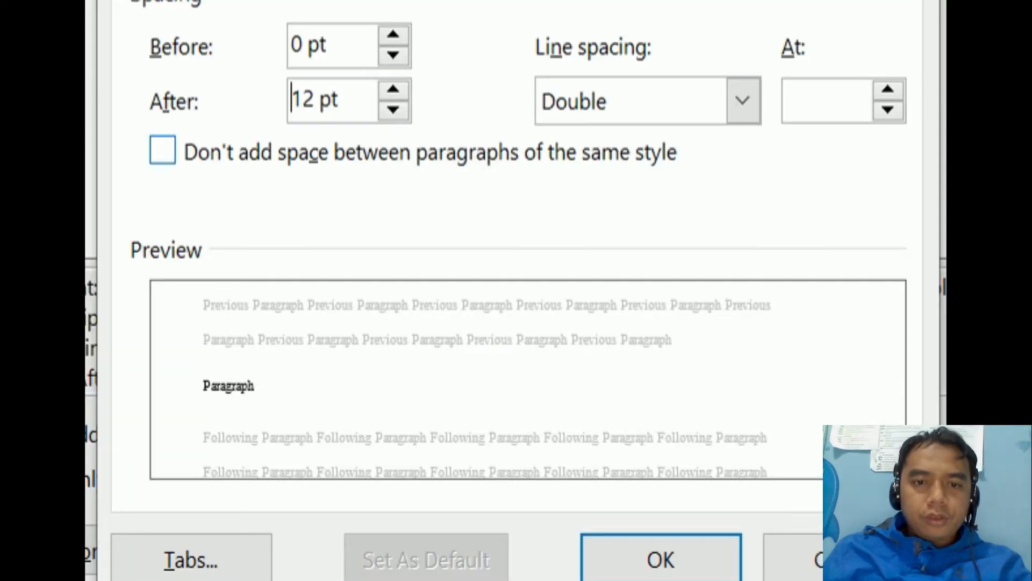
{"action": "left_click", "coordinate": [464, 309]}
{"action": "left_click", "coordinate": [393, 89]}
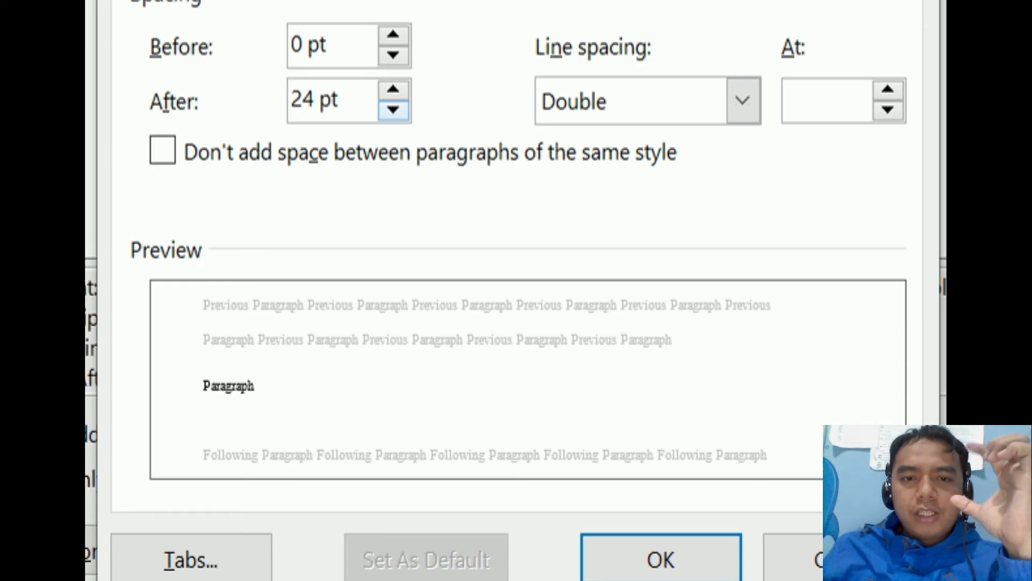
{"action": "left_click", "coordinate": [393, 109]}
{"action": "left_click", "coordinate": [393, 109]}
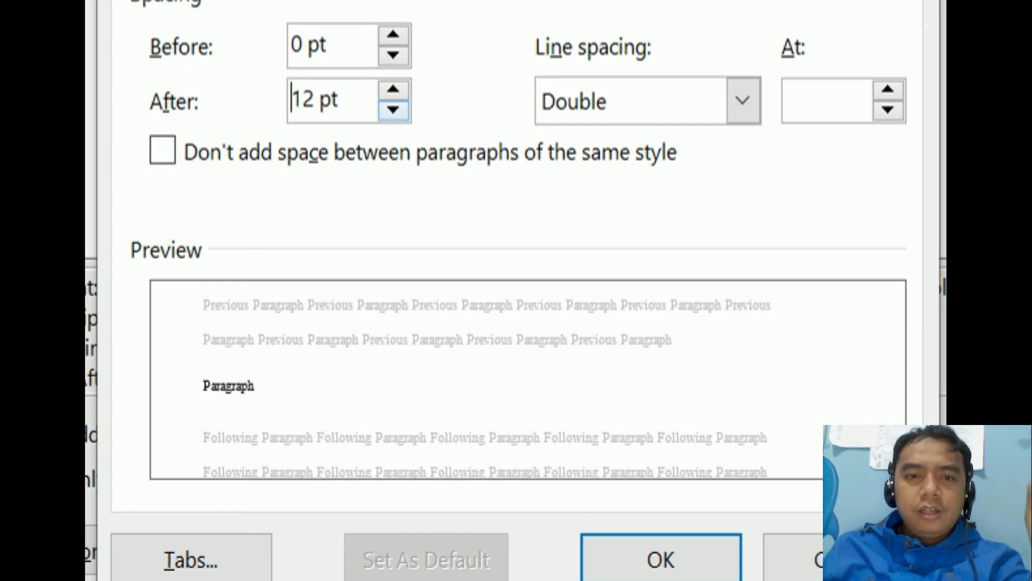
{"action": "left_click", "coordinate": [393, 109]}
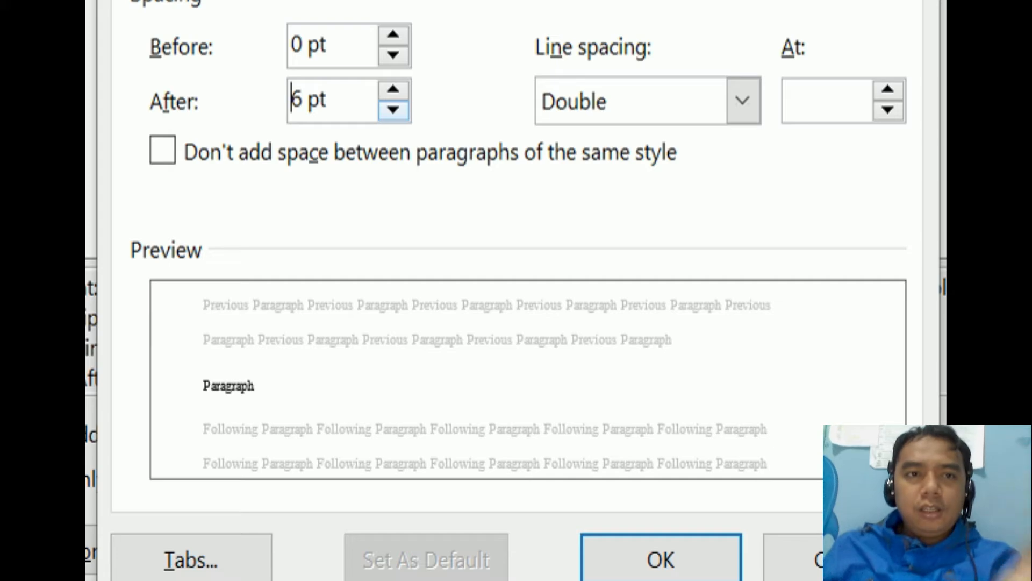
{"action": "left_click", "coordinate": [393, 109]}
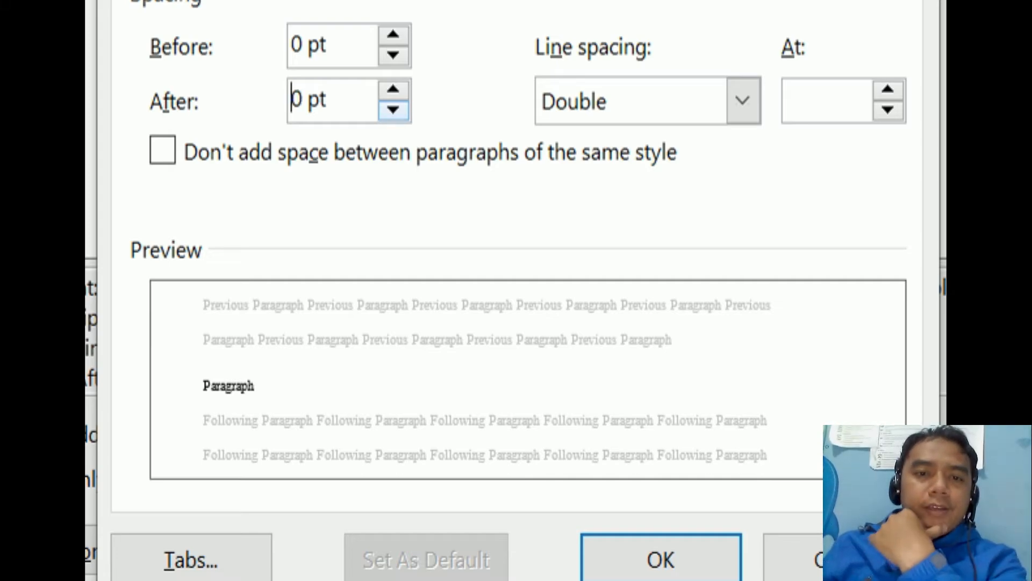
{"action": "left_click", "coordinate": [660, 559]}
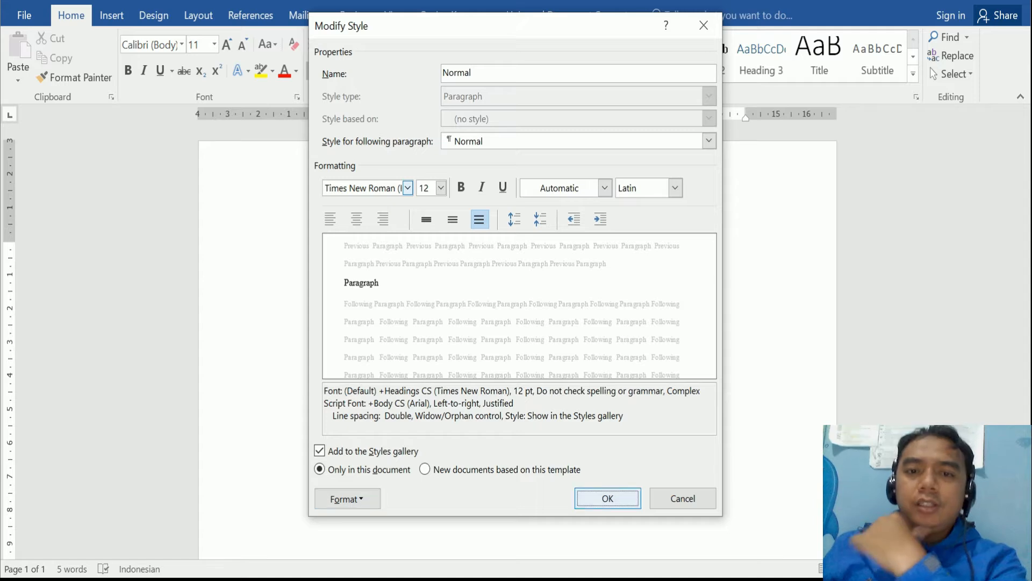
{"action": "left_click", "coordinate": [608, 498]}
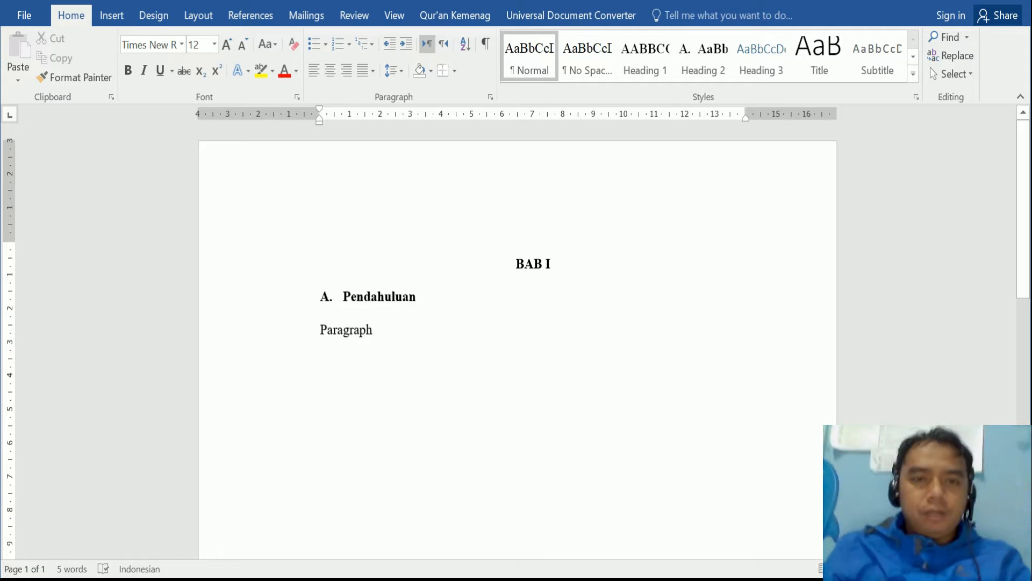
- Correct 'Paragraph' to 'Paragraf' and fill the body with repeated 'paragraf' ending in a period
{"action": "key", "text": "BackSpace"}
{"action": "key", "text": "BackSpace"}
{"action": "type", "text": "f"}
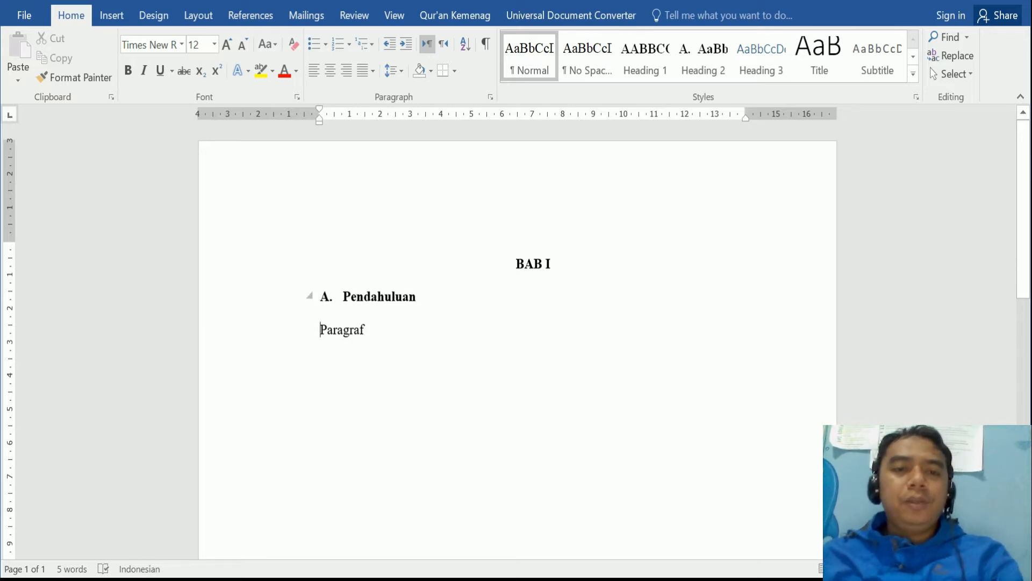
{"action": "left_click", "coordinate": [367, 330]}
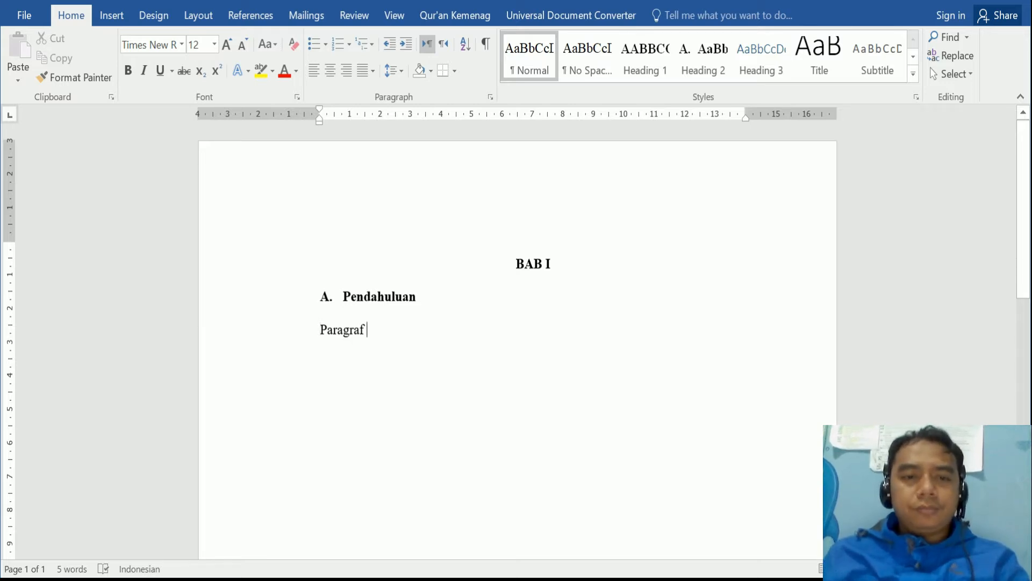
{"action": "type", "text": "para"}
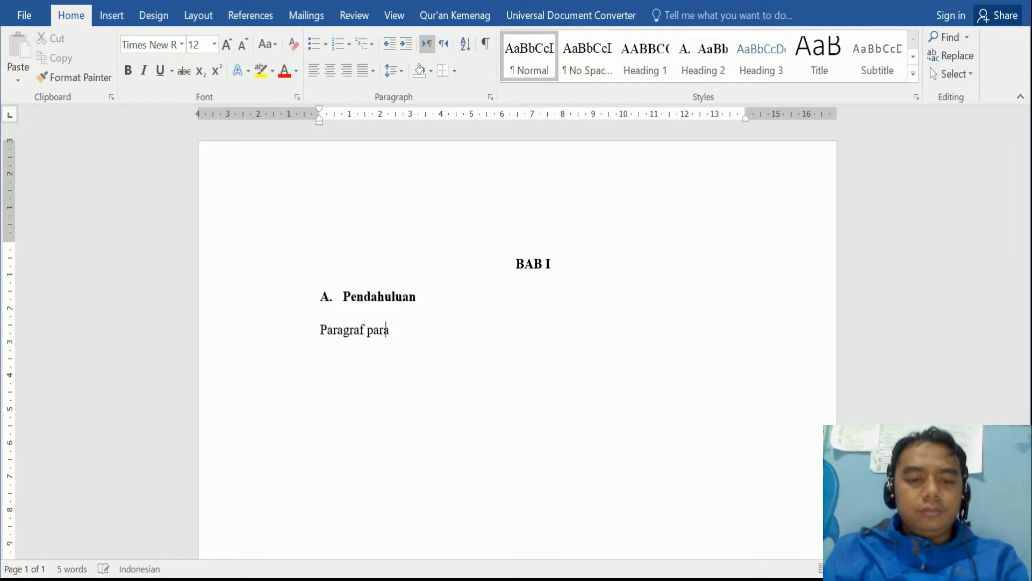
{"action": "type", "text": "graf"}
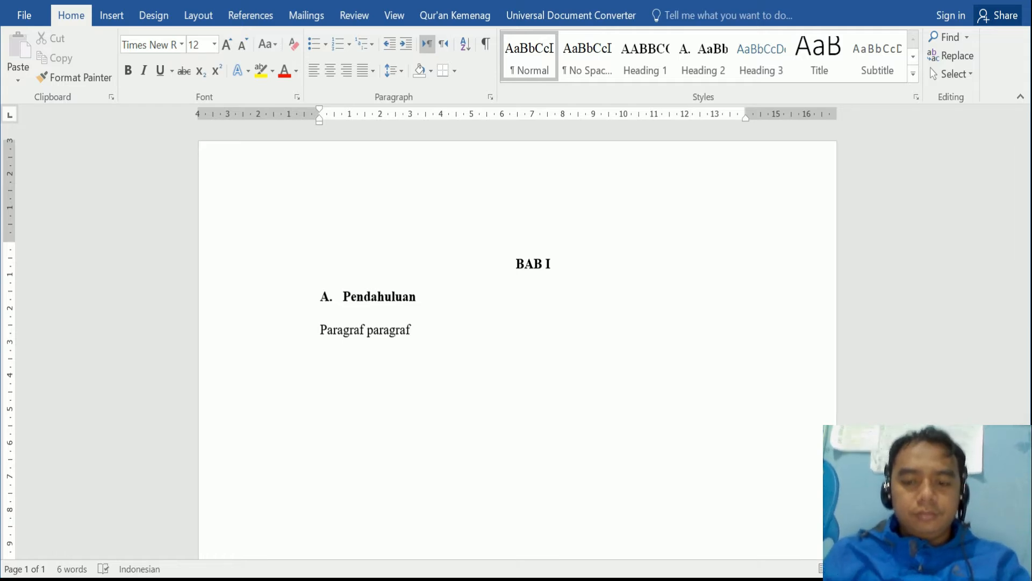
{"action": "key", "text": "ctrl+shift+Left"}
{"action": "key", "text": "ctrl+c"}
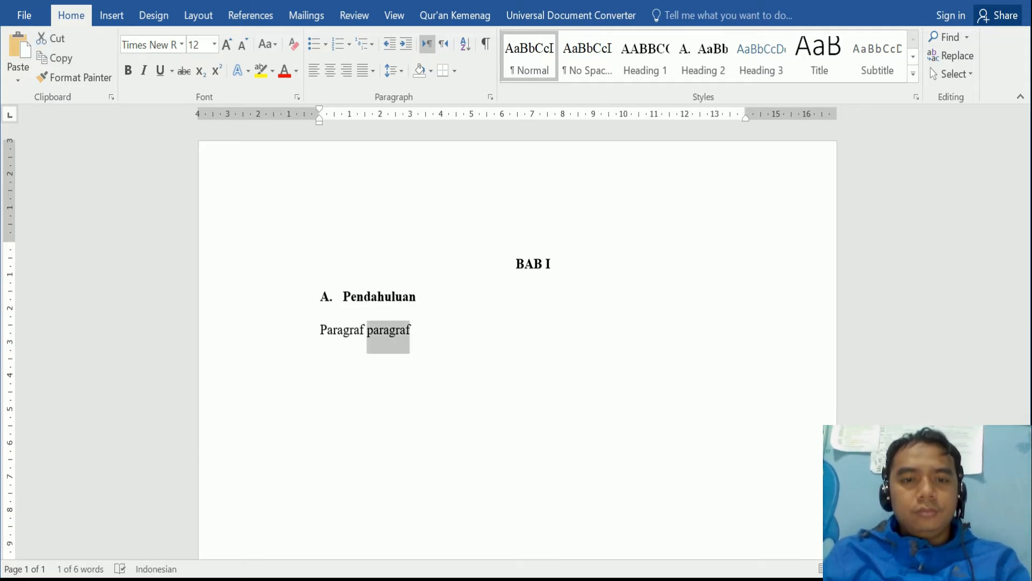
{"action": "key", "text": "Right"}
{"action": "key", "text": "ctrl+v"}
{"action": "key", "text": "ctrl+v"}
{"action": "key", "text": "ctrl+v"}
{"action": "key", "text": "ctrl+v"}
{"action": "key", "text": "ctrl+v"}
{"action": "key", "text": "ctrl+v"}
{"action": "key", "text": "ctrl+v"}
{"action": "key", "text": "ctrl+v"}
{"action": "key", "text": "ctrl+v"}
{"action": "key", "text": "ctrl+v"}
{"action": "key", "text": "ctrl+v"}
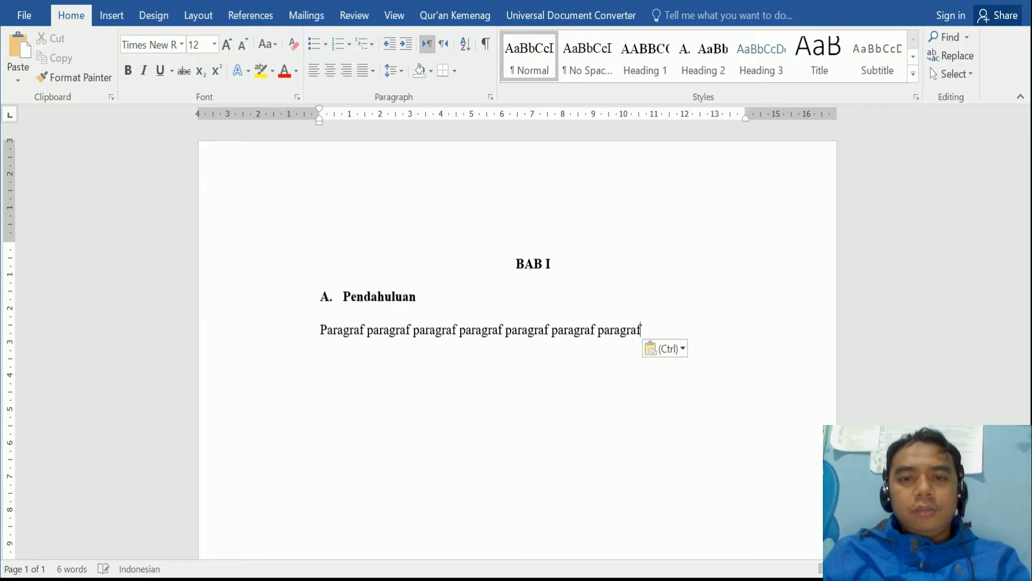
{"action": "key", "text": "ctrl+v"}
{"action": "key", "text": "ctrl+v"}
{"action": "key", "text": "ctrl+v"}
{"action": "key", "text": "ctrl+v"}
{"action": "key", "text": "ctrl+v"}
{"action": "key", "text": "ctrl+v"}
{"action": "key", "text": "ctrl+v"}
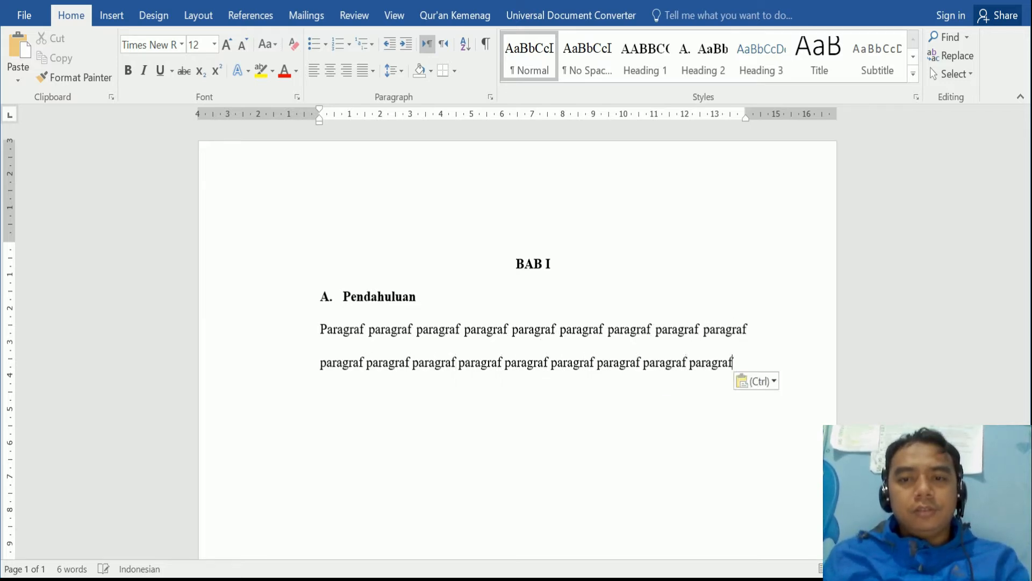
{"action": "type", "text": "."}
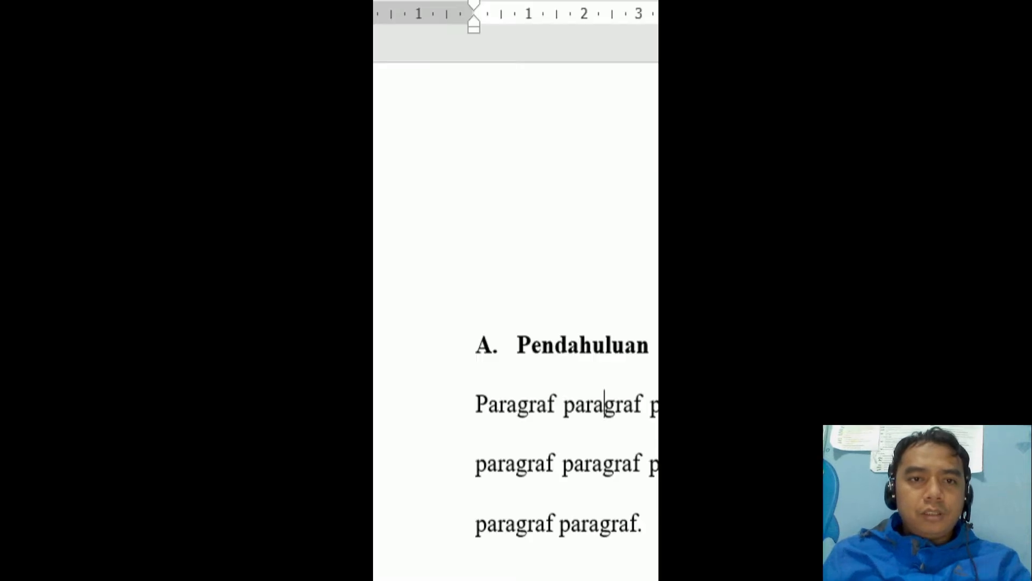
- Indent the first line of the Pendahuluan body paragraph
{"action": "left_click_drag", "start_coordinate": [320, 109], "coordinate": [329, 110]}
{"action": "left_click_drag", "start_coordinate": [488, 4], "coordinate": [515, 4]}
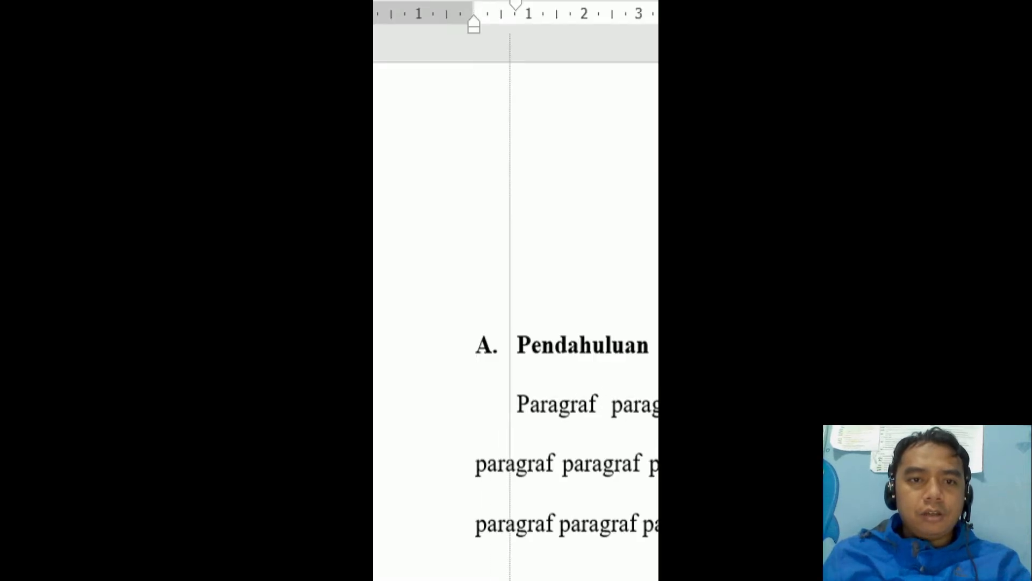
{"action": "left_click", "coordinate": [518, 404]}
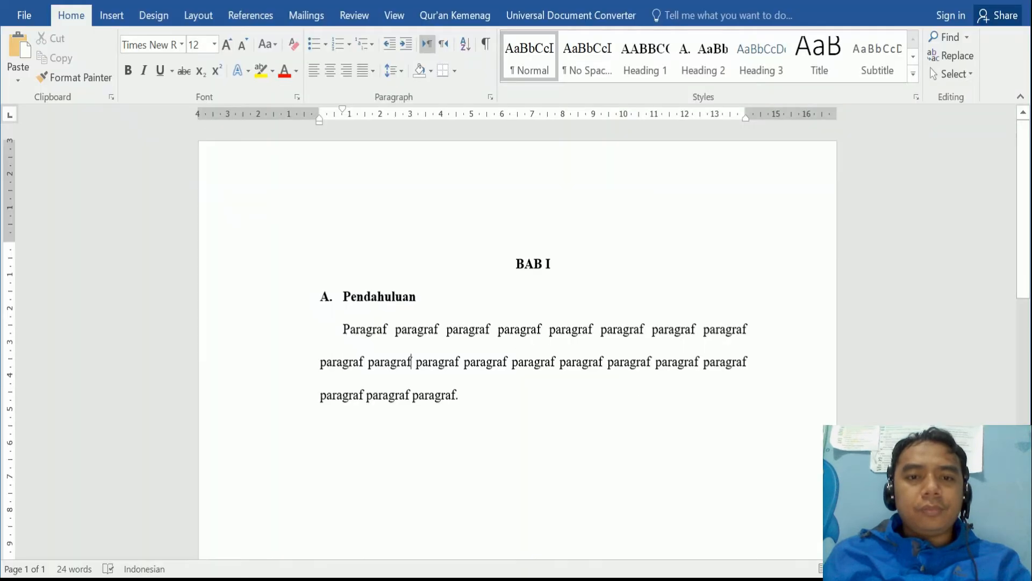
{"action": "left_click", "coordinate": [459, 396]}
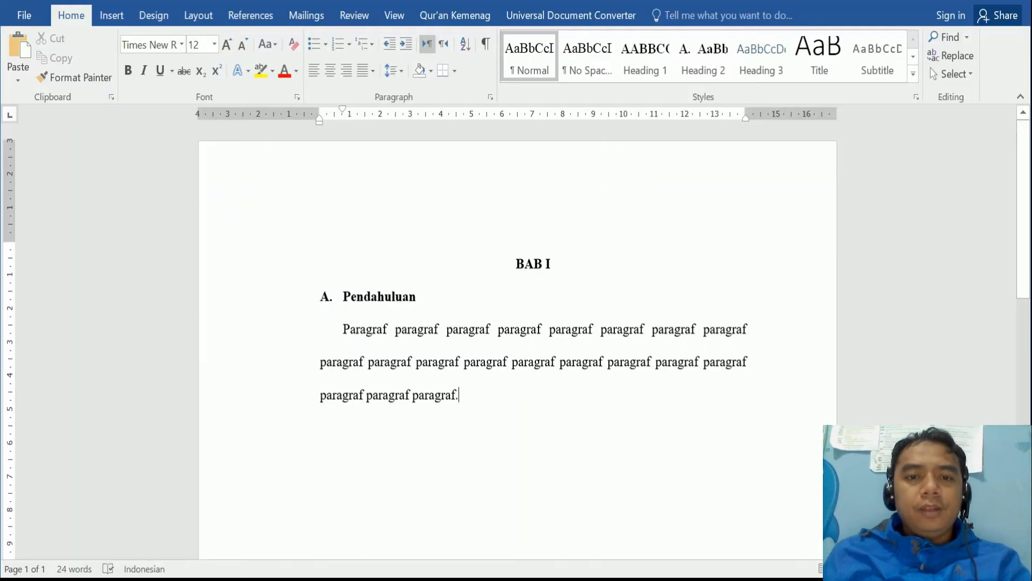
{"action": "scroll", "coordinate": [460, 395], "scroll_direction": "down", "scroll_amount": 2}
- Add a new line reading 'Contoh Subbab 2' below the filler paragraph
{"action": "key", "text": "Return"}
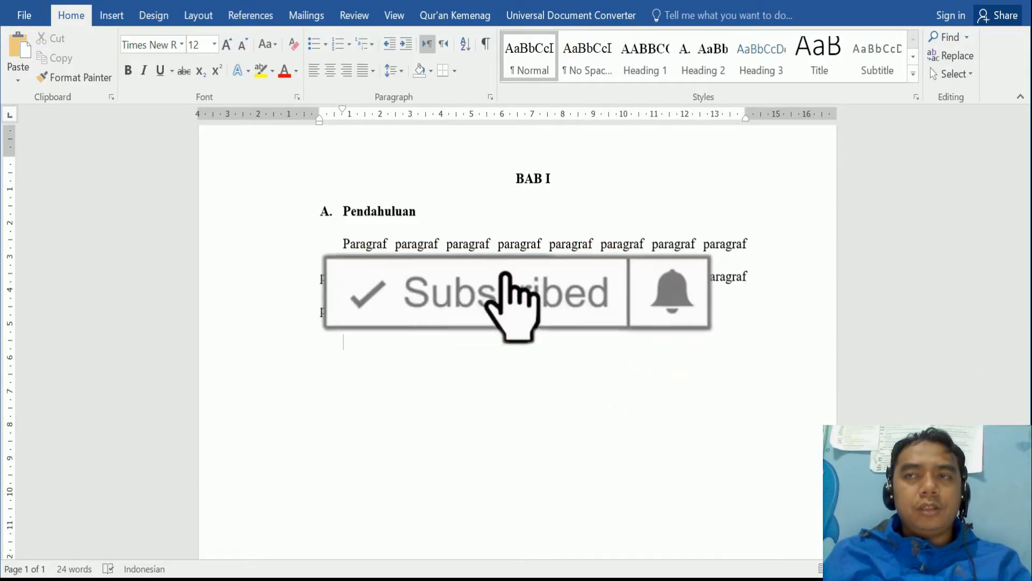
{"action": "type", "text": "Co"}
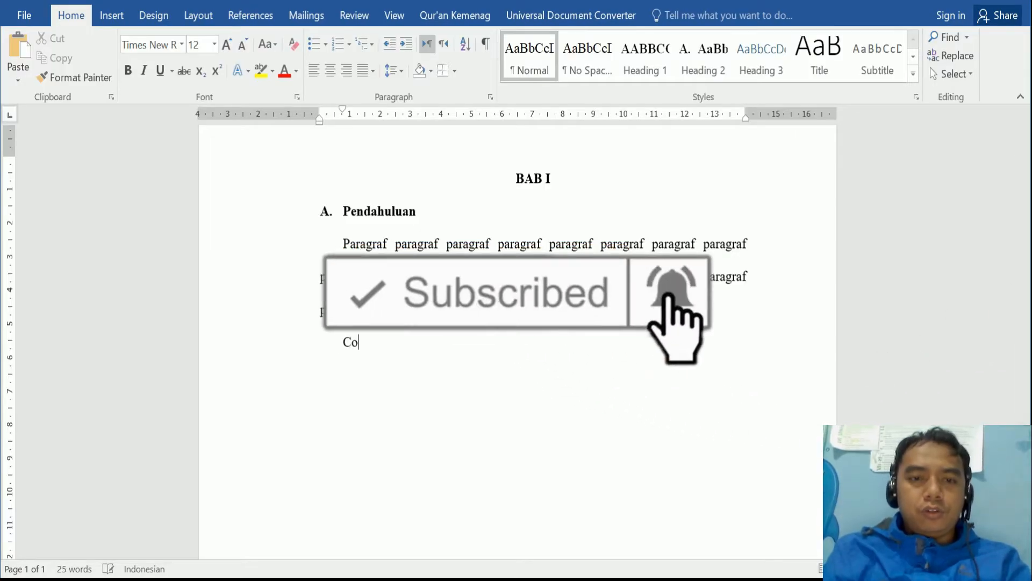
{"action": "type", "text": "ntoh"}
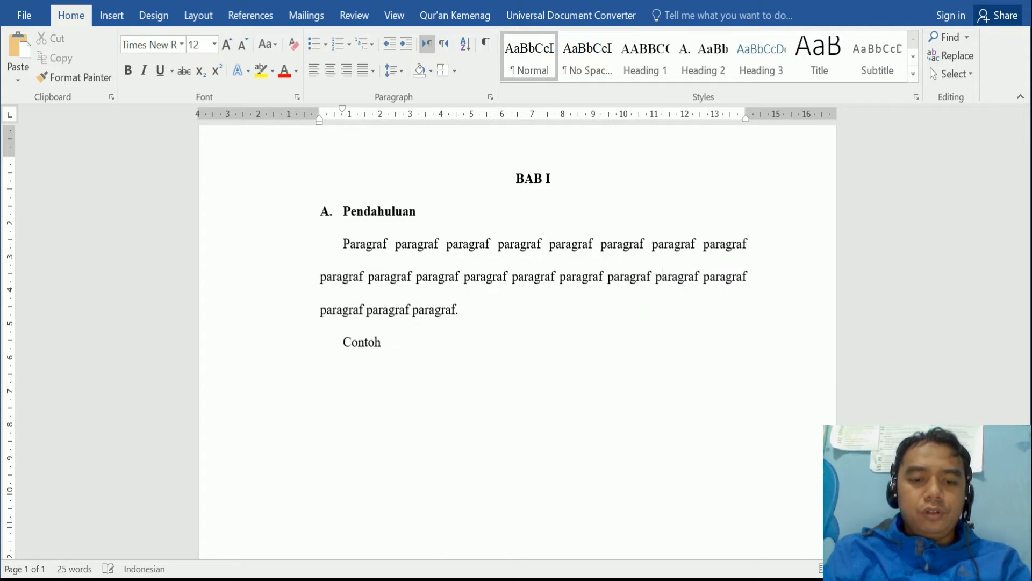
{"action": "type", "text": " Subba"}
{"action": "key", "text": "BackSpace"}
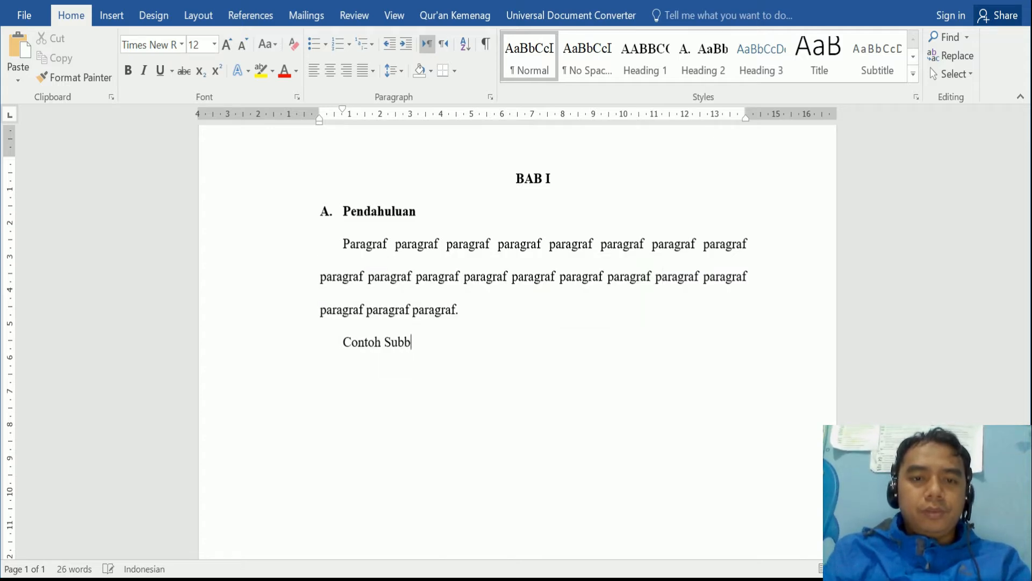
{"action": "type", "text": "ab"}
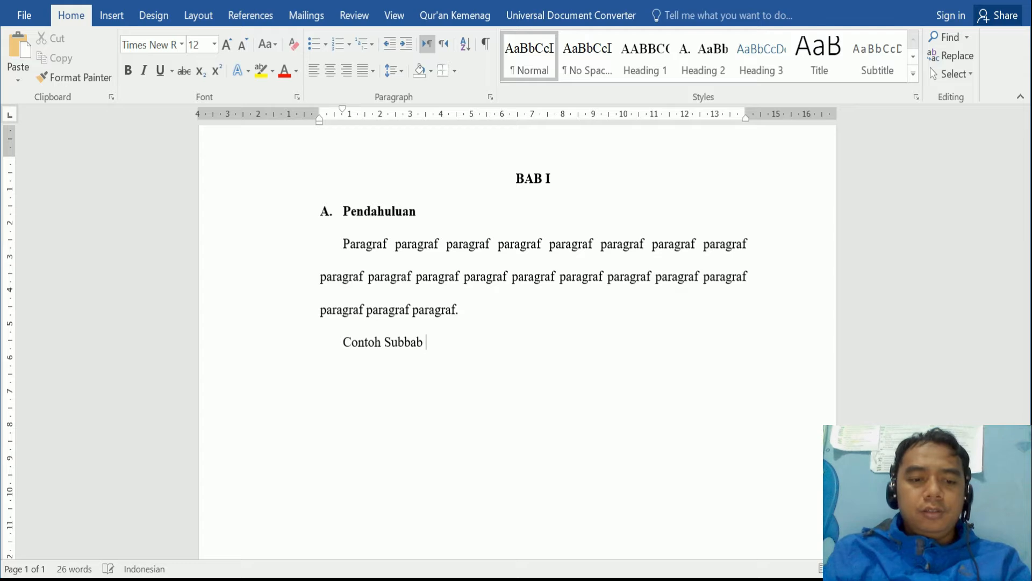
{"action": "type", "text": " 1"}
{"action": "key", "text": "BackSpace"}
{"action": "type", "text": "2"}
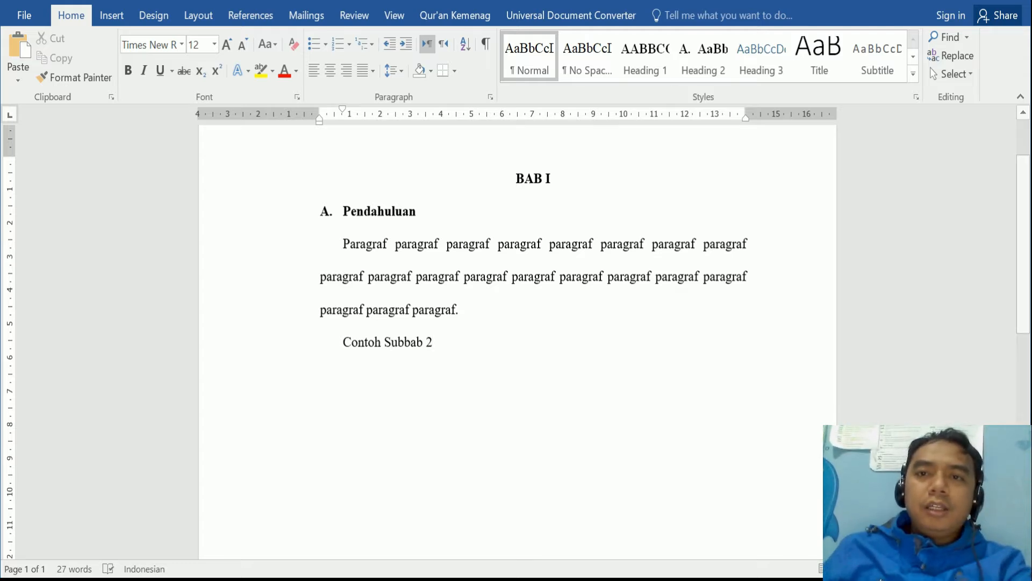
{"action": "left_click", "coordinate": [392, 342]}
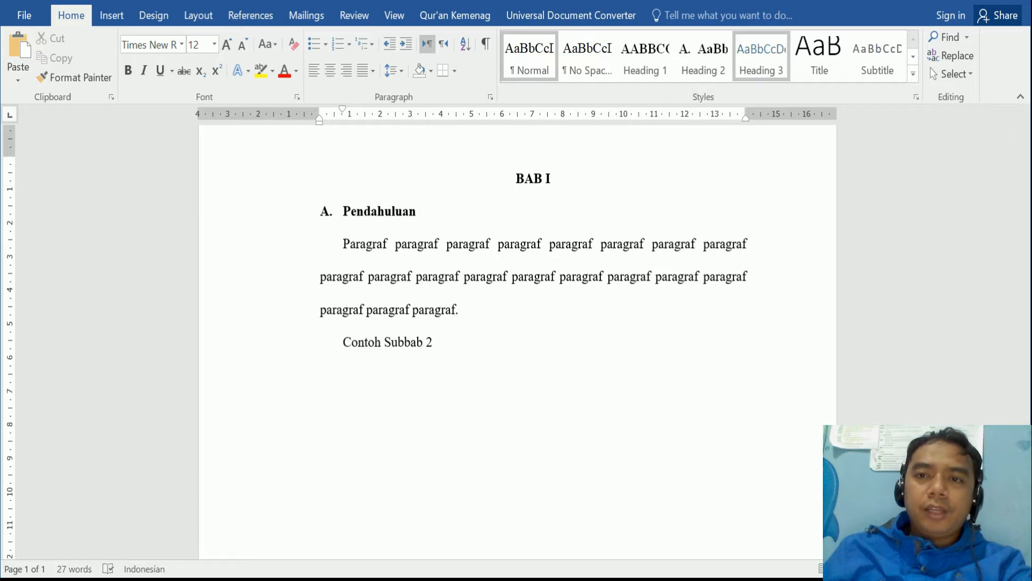
- Edit the Heading 3 style, setting its font to Times New Roman 12 pt
{"action": "right_click", "coordinate": [761, 57]}
{"action": "left_click", "coordinate": [809, 93]}
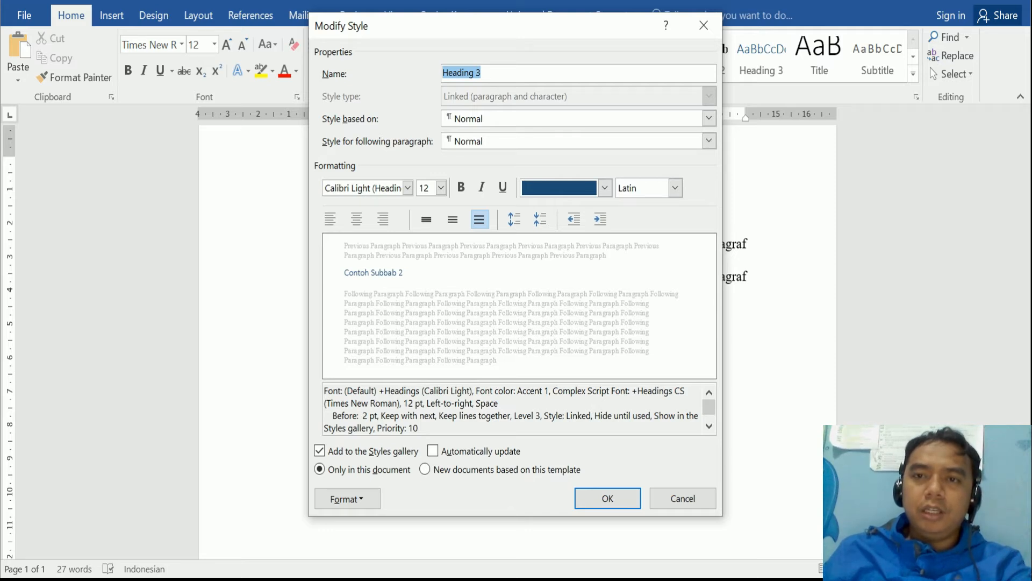
{"action": "left_click", "coordinate": [408, 187]}
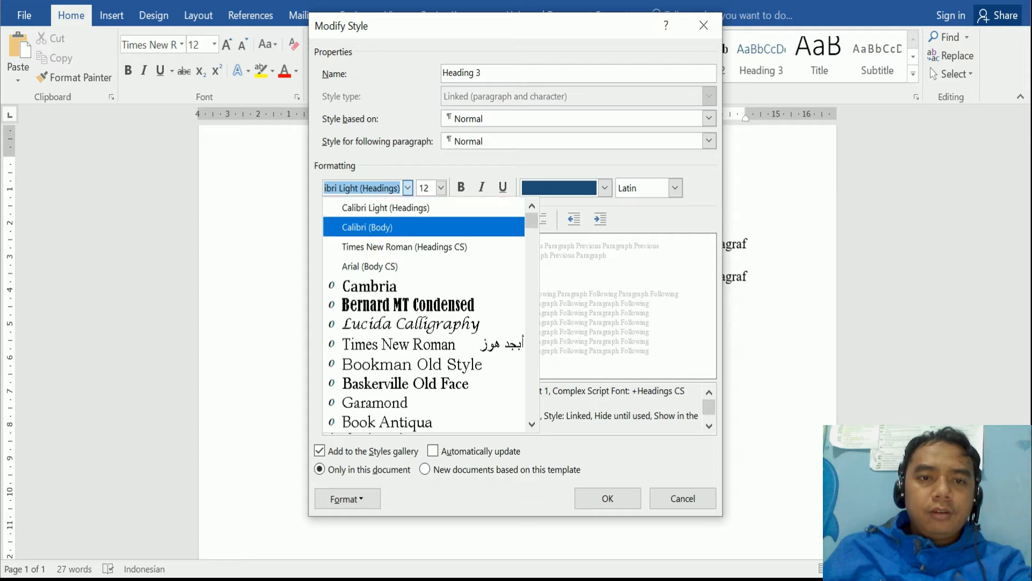
{"action": "left_click", "coordinate": [405, 247]}
{"action": "left_click", "coordinate": [441, 188]}
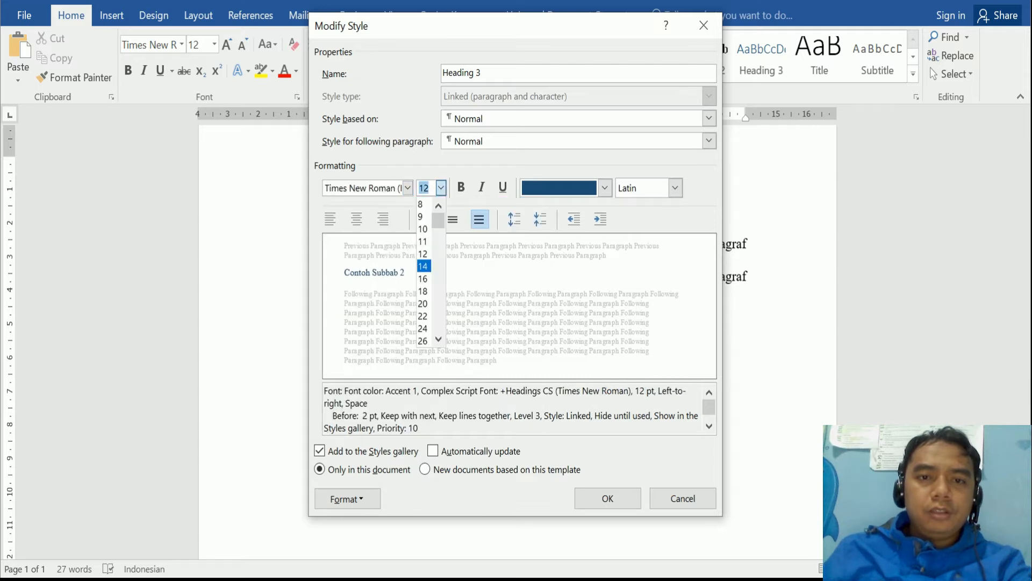
{"action": "left_click", "coordinate": [423, 254]}
- Make Heading 3 bold in Automatic colour and bring up its paragraph settings
{"action": "left_click", "coordinate": [460, 187]}
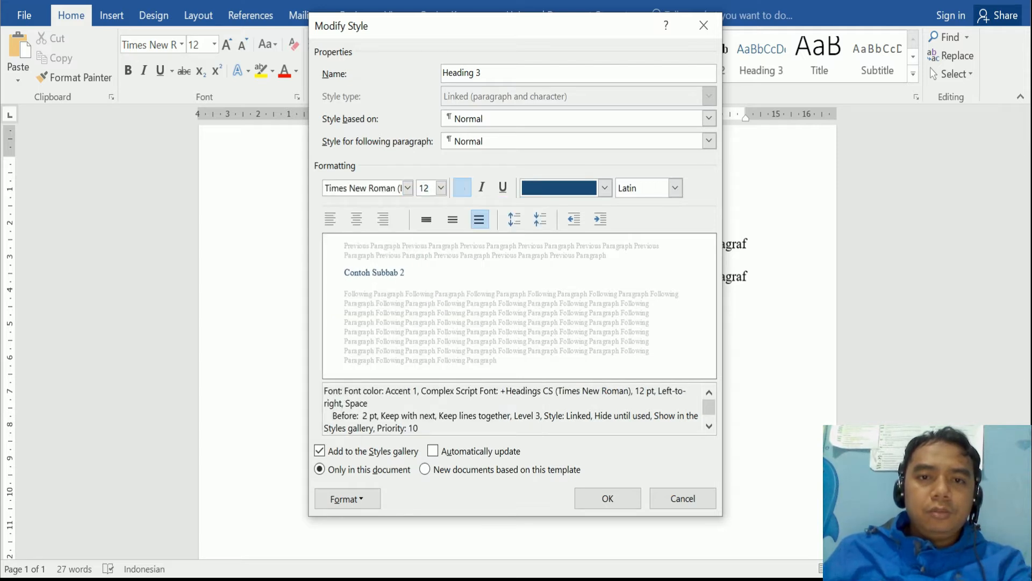
{"action": "left_click", "coordinate": [605, 187]}
{"action": "left_click", "coordinate": [564, 207]}
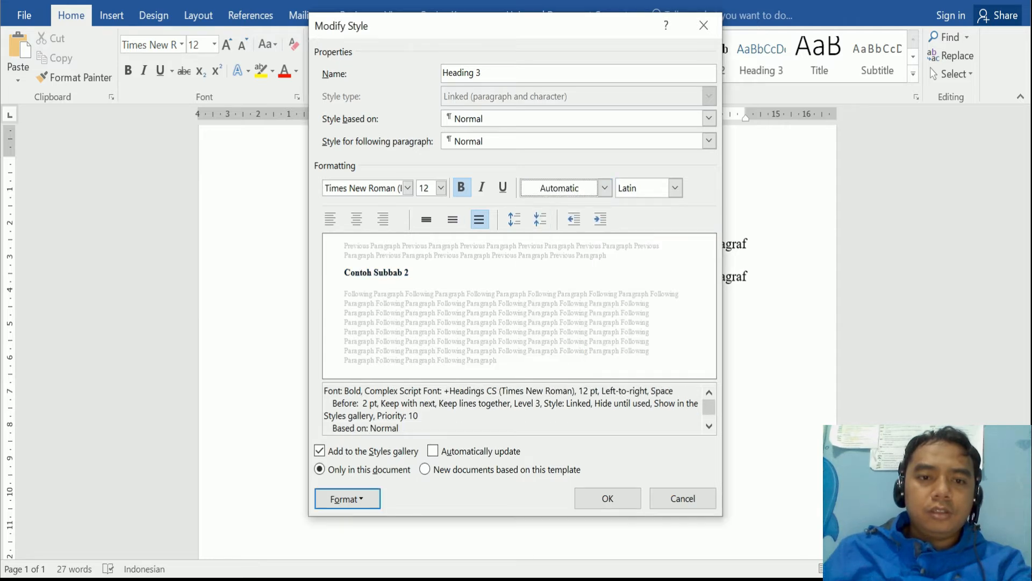
{"action": "left_click", "coordinate": [347, 499]}
{"action": "left_click", "coordinate": [365, 336]}
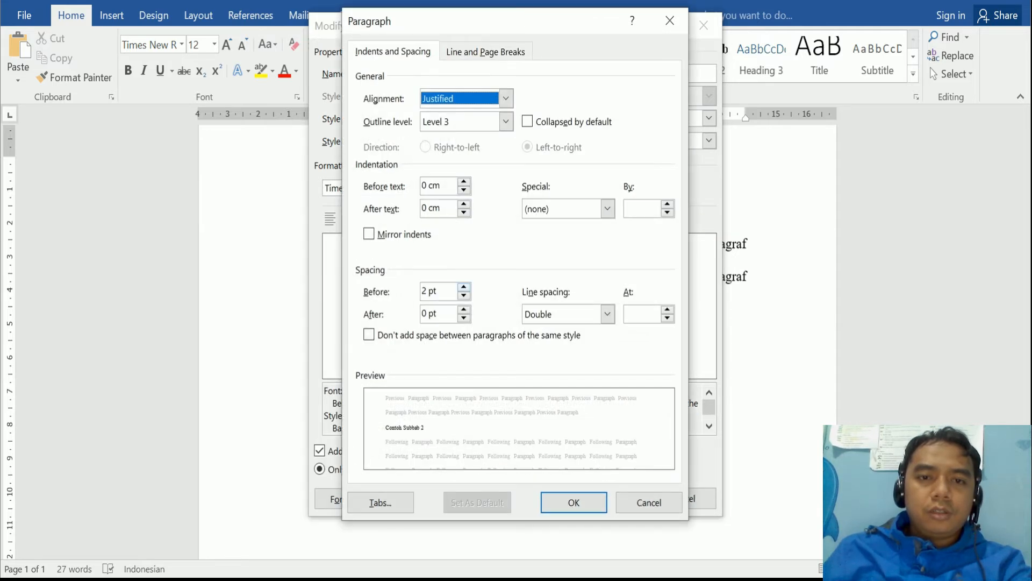
- Set Heading 3's spacing before to 0 pt and left indent to 0,75 cm
{"action": "left_click", "coordinate": [464, 295]}
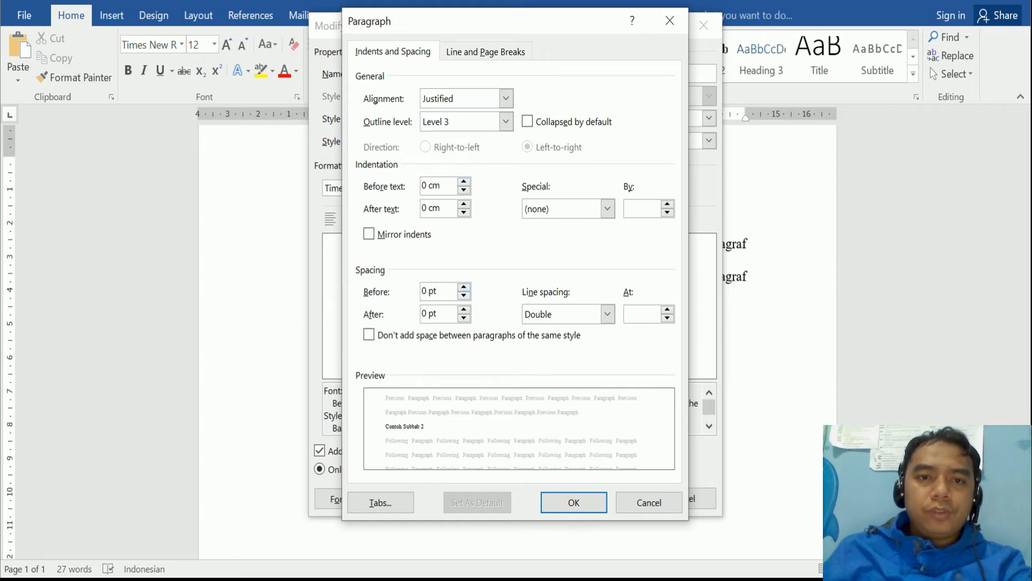
{"action": "left_click", "coordinate": [464, 182]}
{"action": "left_click", "coordinate": [463, 181]}
{"action": "left_click", "coordinate": [464, 181]}
{"action": "left_click", "coordinate": [464, 181]}
{"action": "left_click", "coordinate": [464, 181]}
{"action": "left_click", "coordinate": [463, 182]}
{"action": "left_click", "coordinate": [464, 181]}
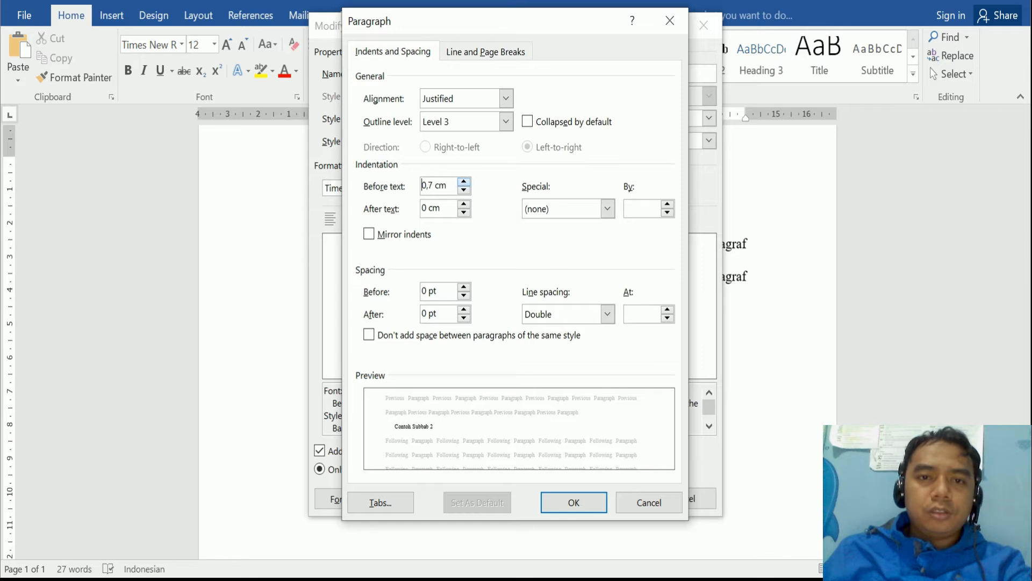
{"action": "left_click", "coordinate": [433, 185]}
{"action": "type", "text": "5"}
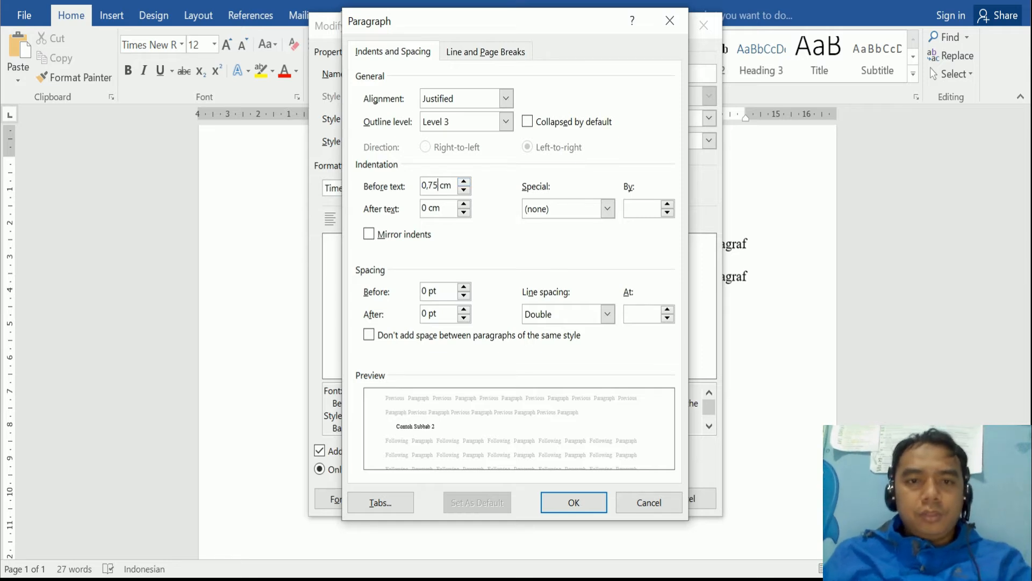
- Apply a 0,75 cm hanging indent to Heading 3 and confirm the paragraph settings
{"action": "left_click", "coordinate": [608, 208]}
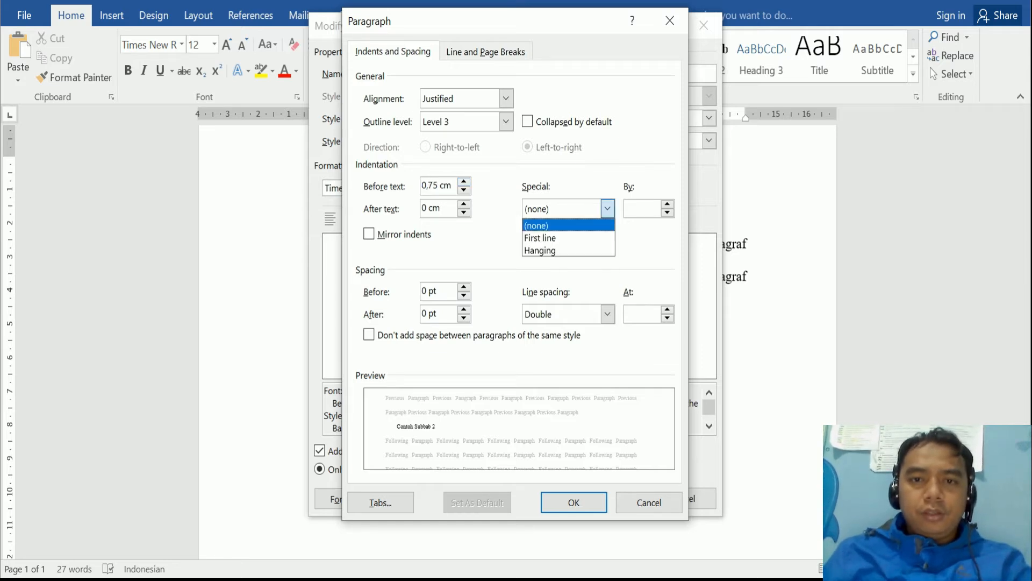
{"action": "left_click", "coordinate": [568, 250]}
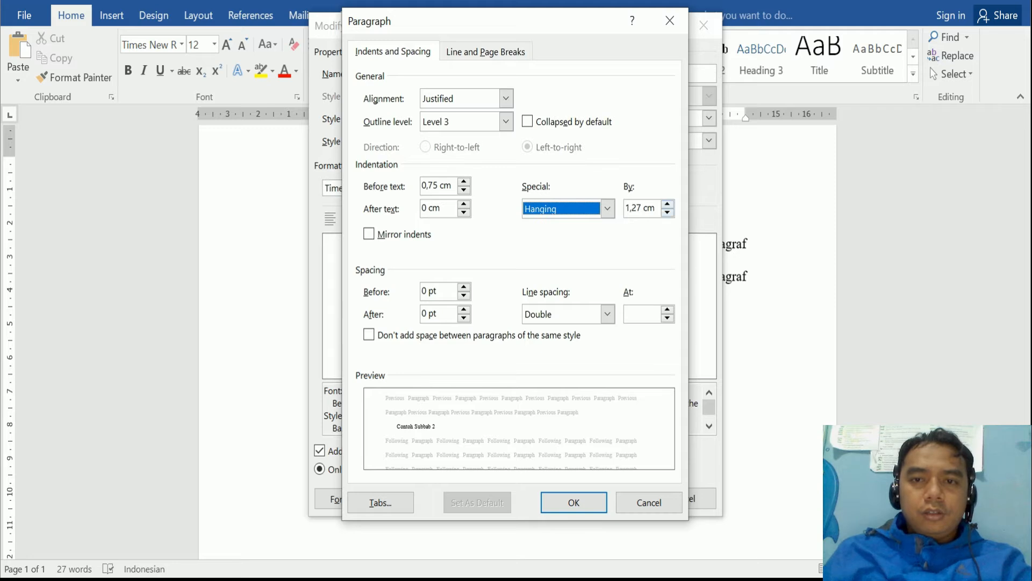
{"action": "left_click", "coordinate": [667, 212]}
{"action": "left_click", "coordinate": [667, 213]}
{"action": "left_click", "coordinate": [667, 212]}
{"action": "left_click", "coordinate": [667, 213]}
{"action": "left_click", "coordinate": [667, 213]}
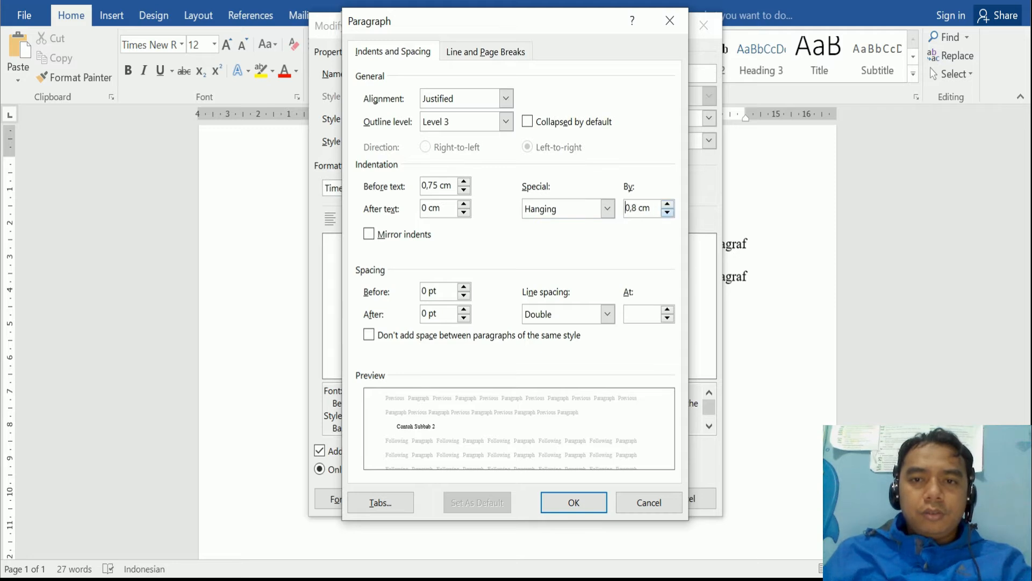
{"action": "left_click", "coordinate": [667, 213]}
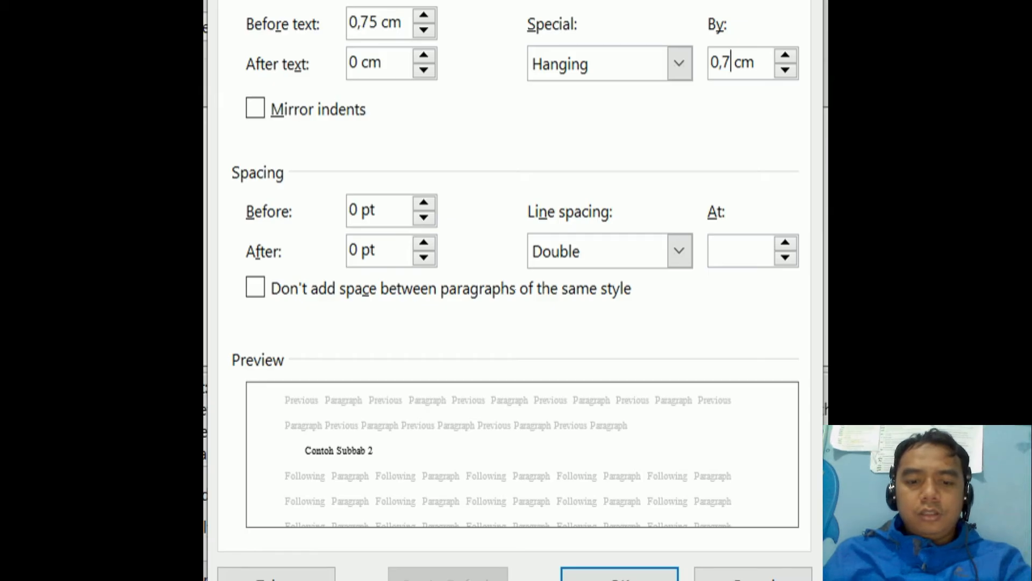
{"action": "type", "text": "5"}
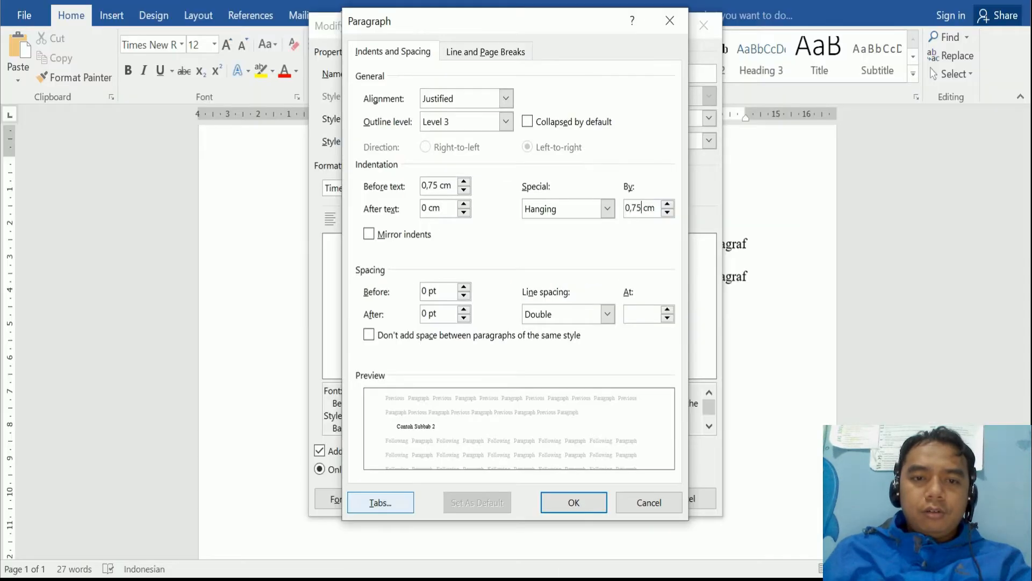
{"action": "left_click", "coordinate": [619, 574]}
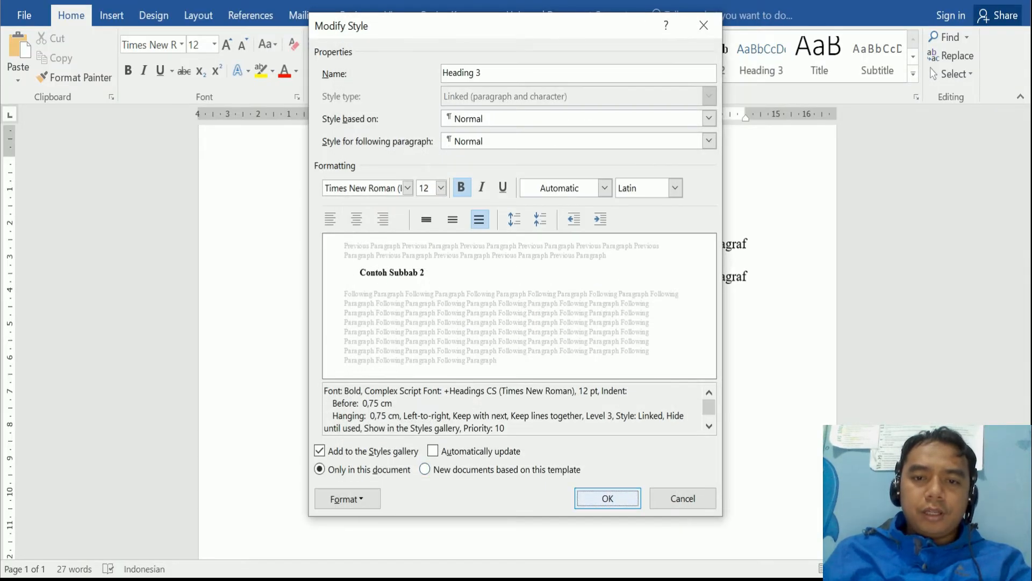
- Save the Heading 3 style changes and return to modifying the style
{"action": "left_click", "coordinate": [607, 498]}
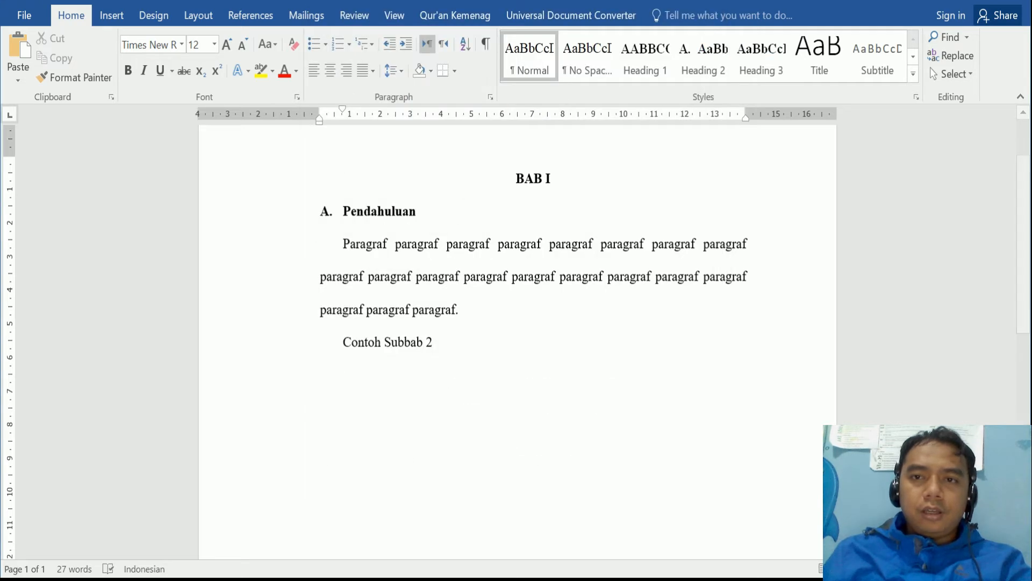
{"action": "right_click", "coordinate": [751, 61]}
{"action": "key", "text": "Escape"}
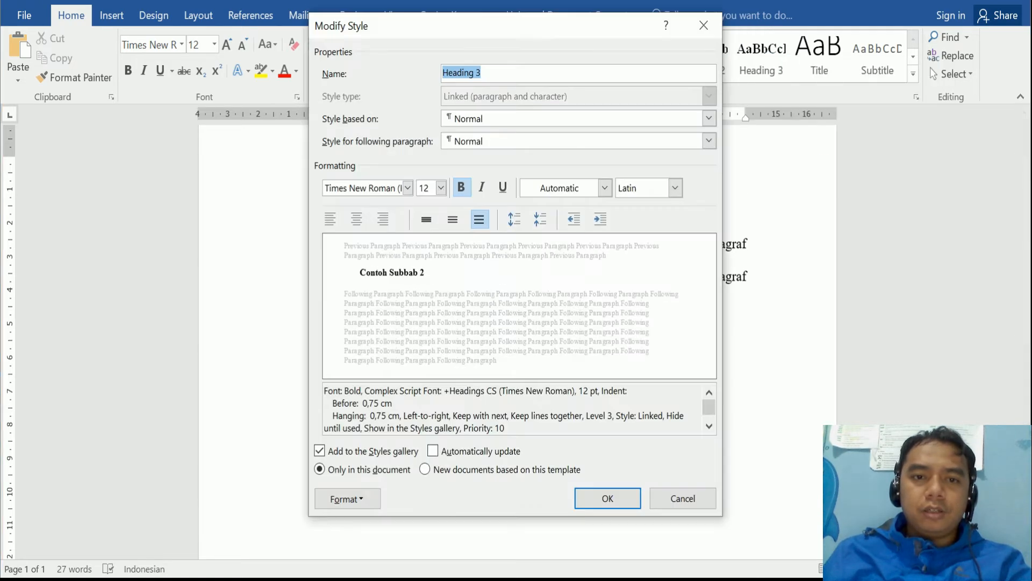
- Give Heading 3 '1. 2. 3.' numbering and bring up its paragraph settings
{"action": "left_click", "coordinate": [347, 499]}
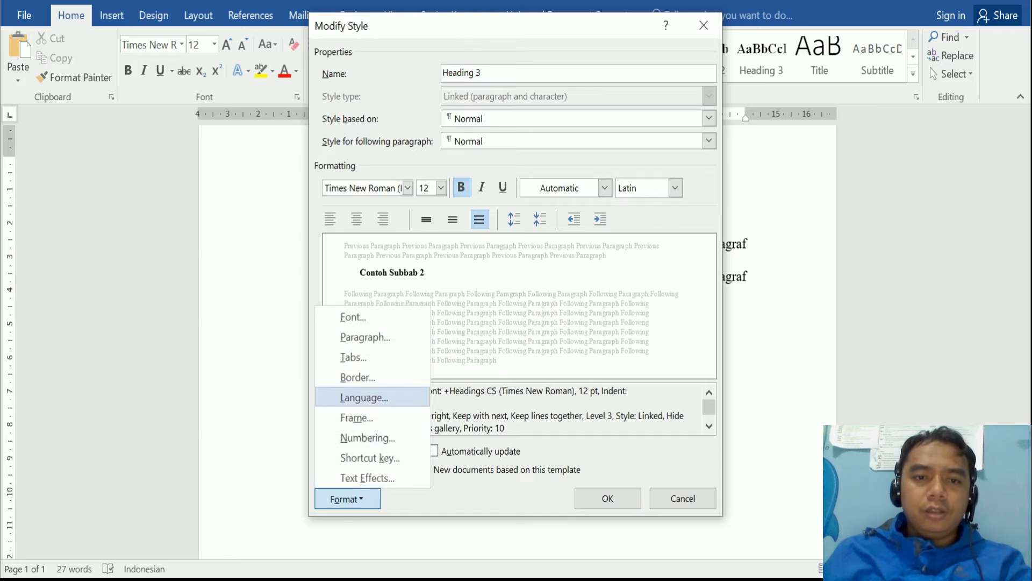
{"action": "left_click", "coordinate": [367, 438]}
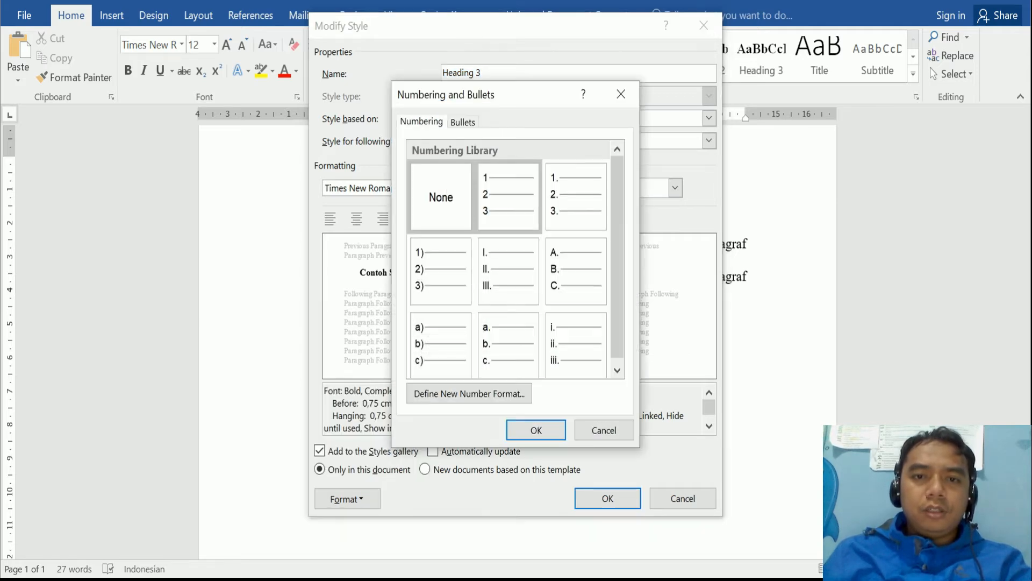
{"action": "left_click", "coordinate": [559, 188]}
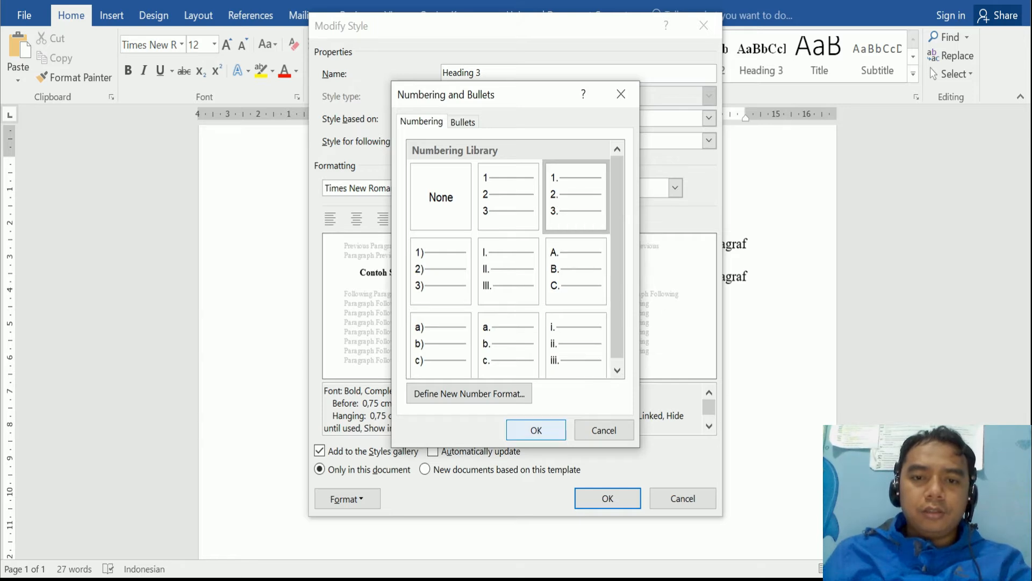
{"action": "left_click", "coordinate": [536, 430]}
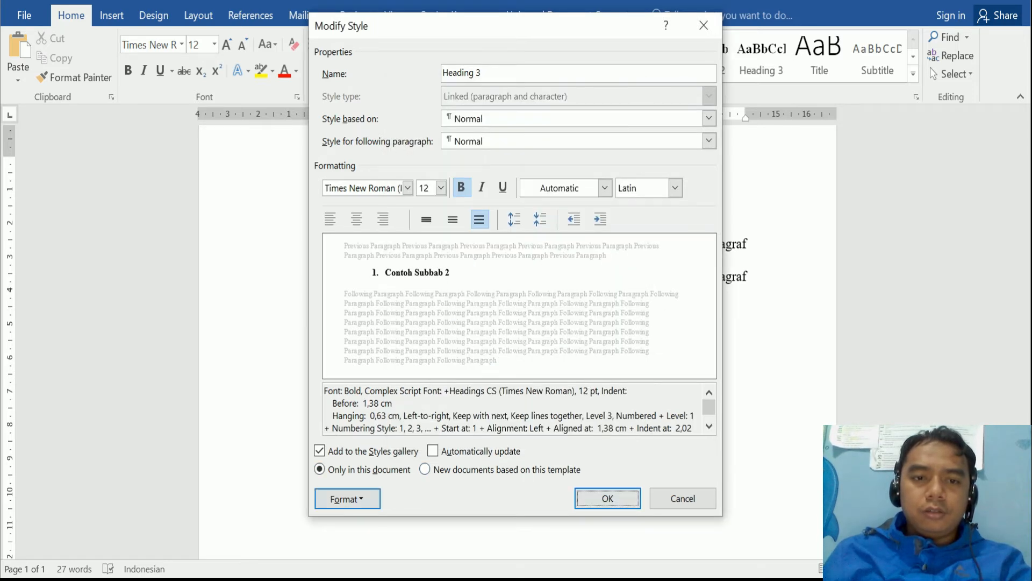
{"action": "left_click", "coordinate": [348, 499]}
{"action": "left_click", "coordinate": [350, 337]}
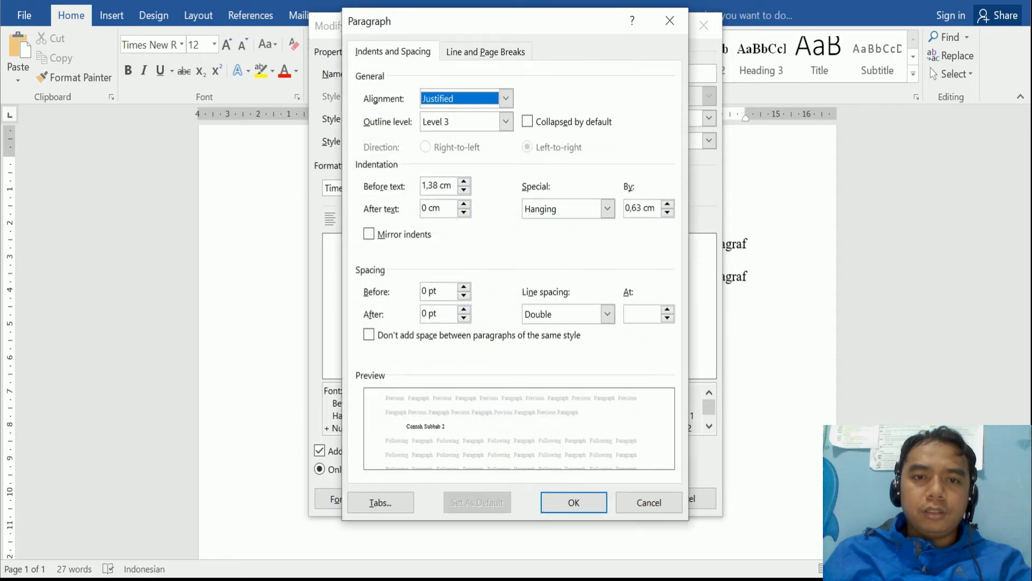
- Set the numbered Heading 3's left indent and hanging indent both to 0,75 cm
{"action": "left_click", "coordinate": [464, 190]}
{"action": "left_click", "coordinate": [464, 190]}
{"action": "left_click", "coordinate": [464, 190]}
{"action": "left_click", "coordinate": [464, 191]}
{"action": "left_click", "coordinate": [464, 191]}
{"action": "left_click", "coordinate": [464, 189]}
{"action": "left_click", "coordinate": [464, 190]}
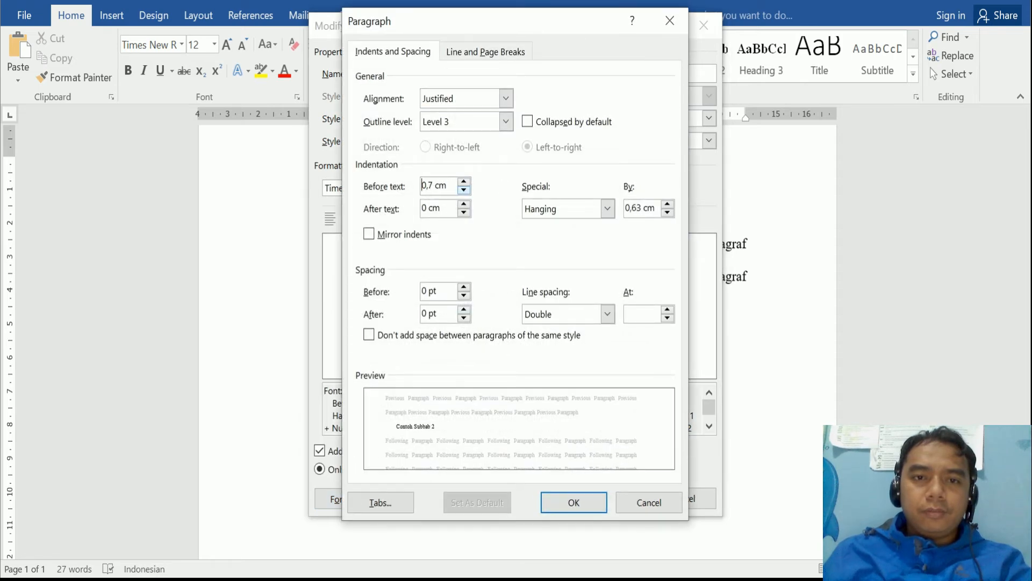
{"action": "type", "text": "5"}
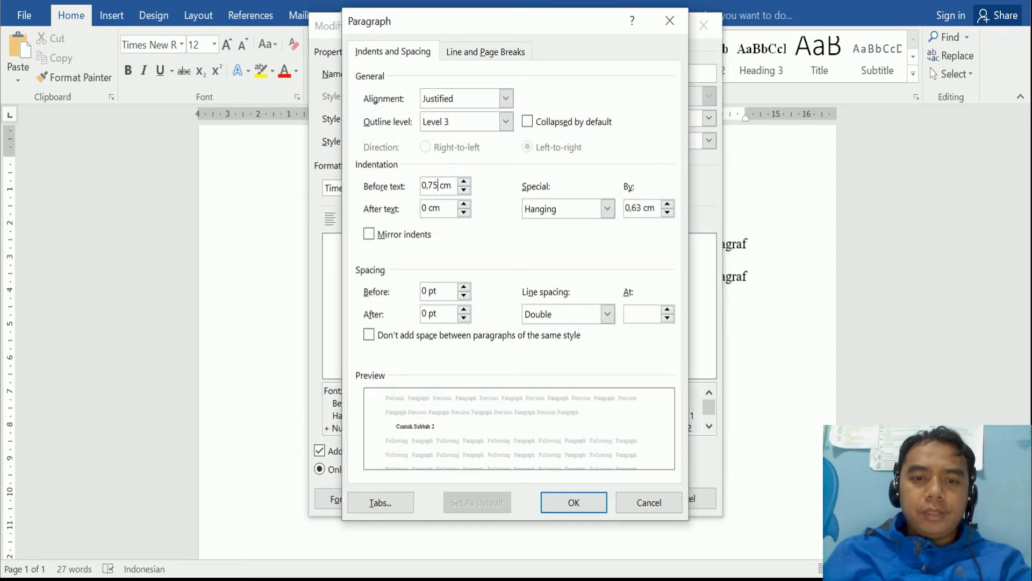
{"action": "left_click", "coordinate": [667, 204]}
{"action": "left_click", "coordinate": [668, 204]}
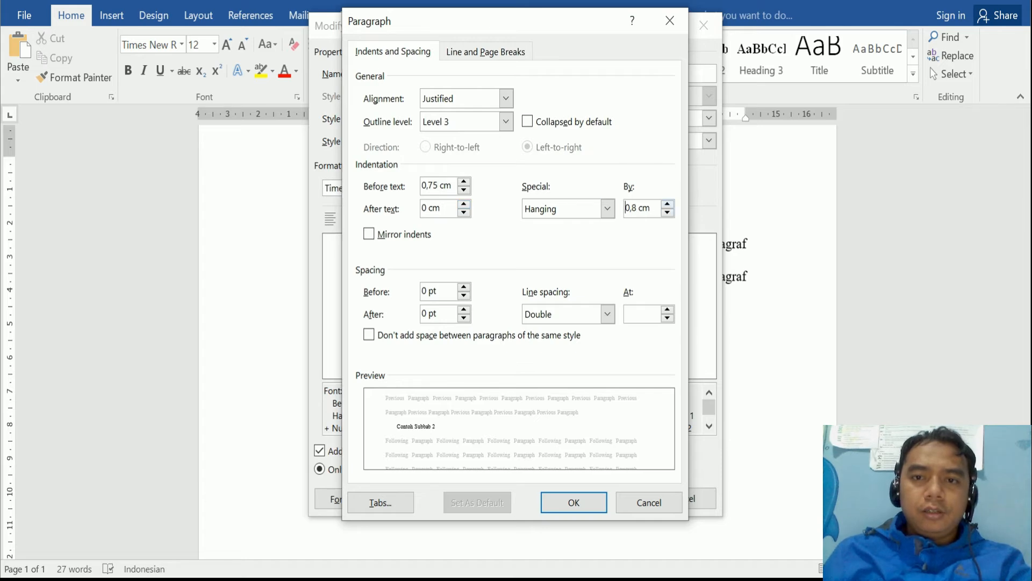
{"action": "key", "text": "Down"}
{"action": "type", "text": "5"}
- Confirm the paragraph and style changes, then start a new line below Contoh Subbab 2
{"action": "key", "text": "Return"}
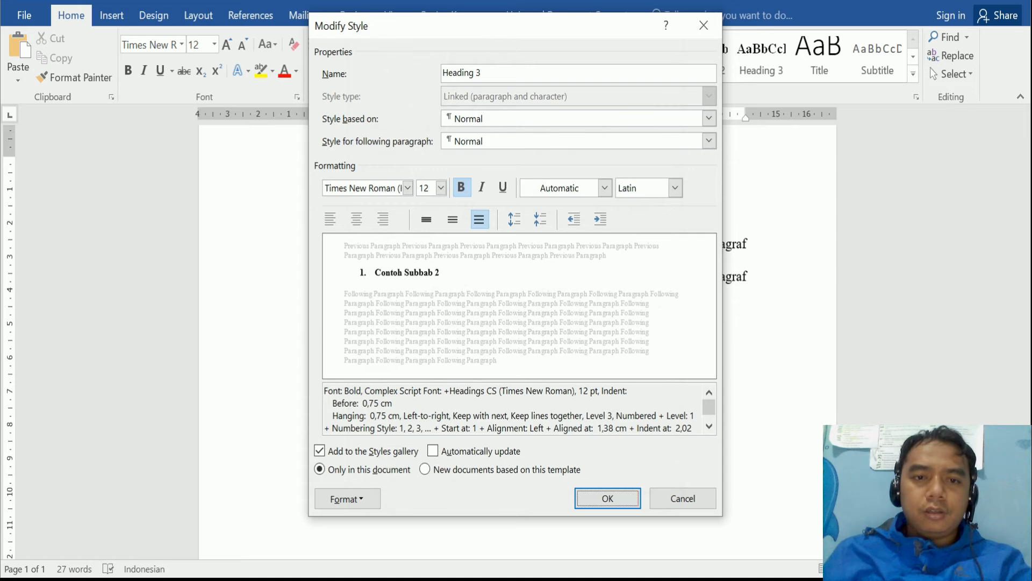
{"action": "key", "text": "Return"}
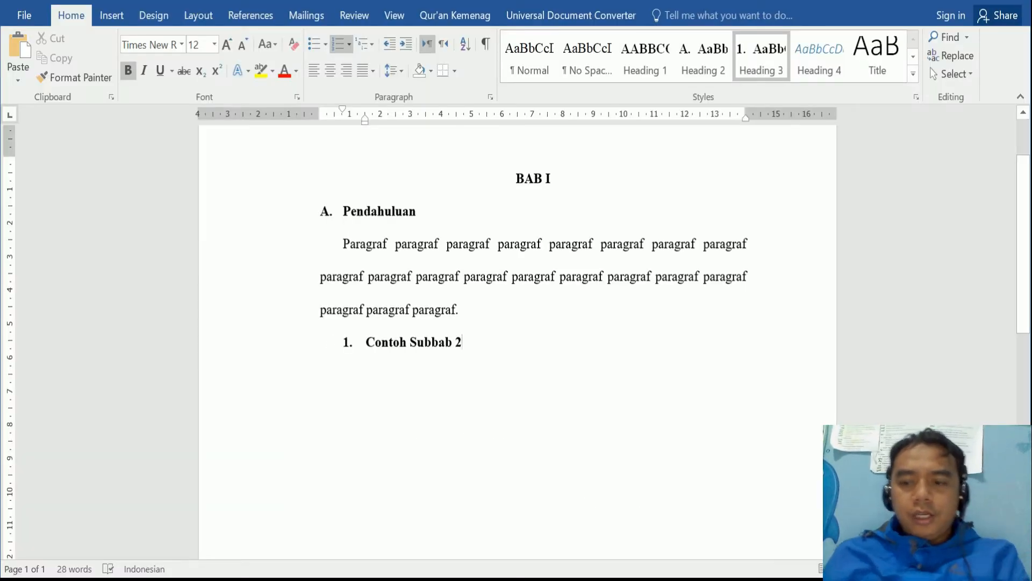
{"action": "key", "text": "Return"}
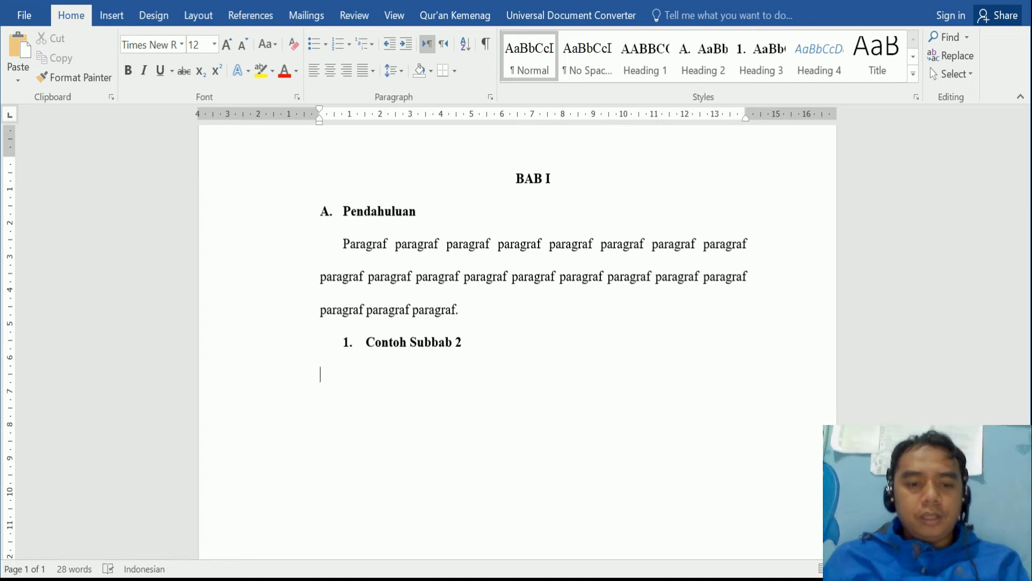
- Type 'Contoh Subbab 3' on a new line, add another line, and open the Styles pane
{"action": "type", "text": "Contoh S"}
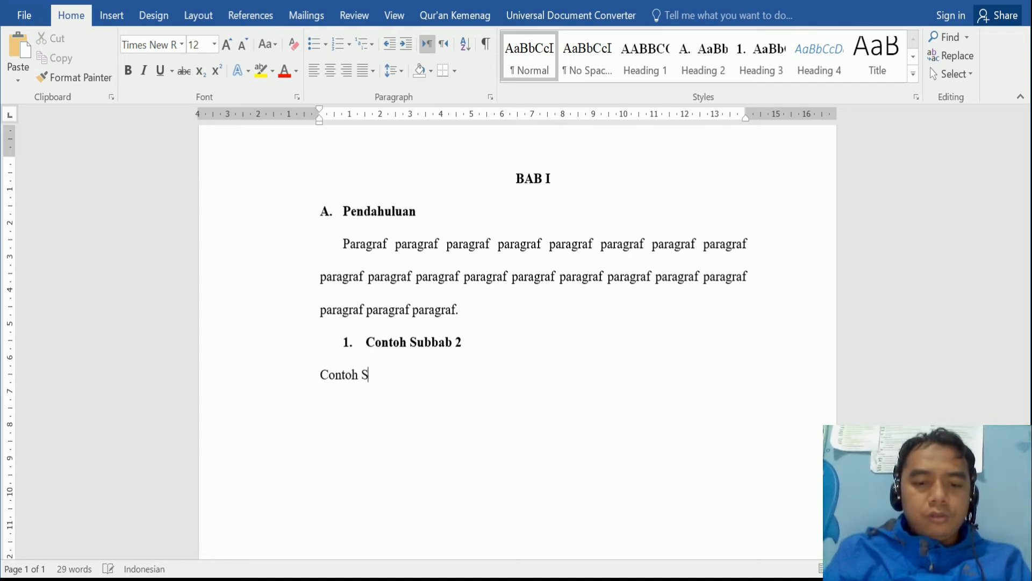
{"action": "type", "text": "ubbab 3"}
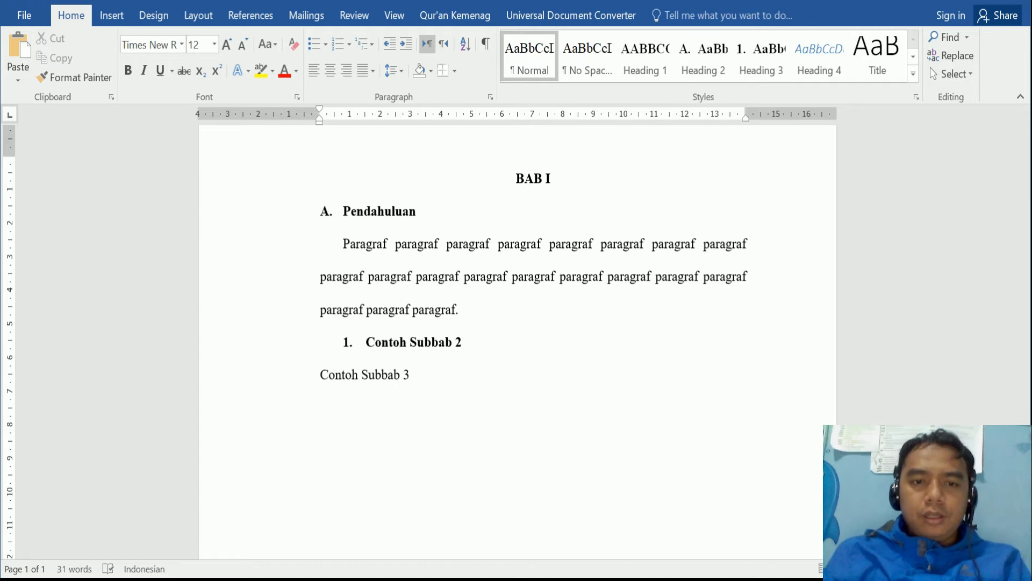
{"action": "key", "text": "Return"}
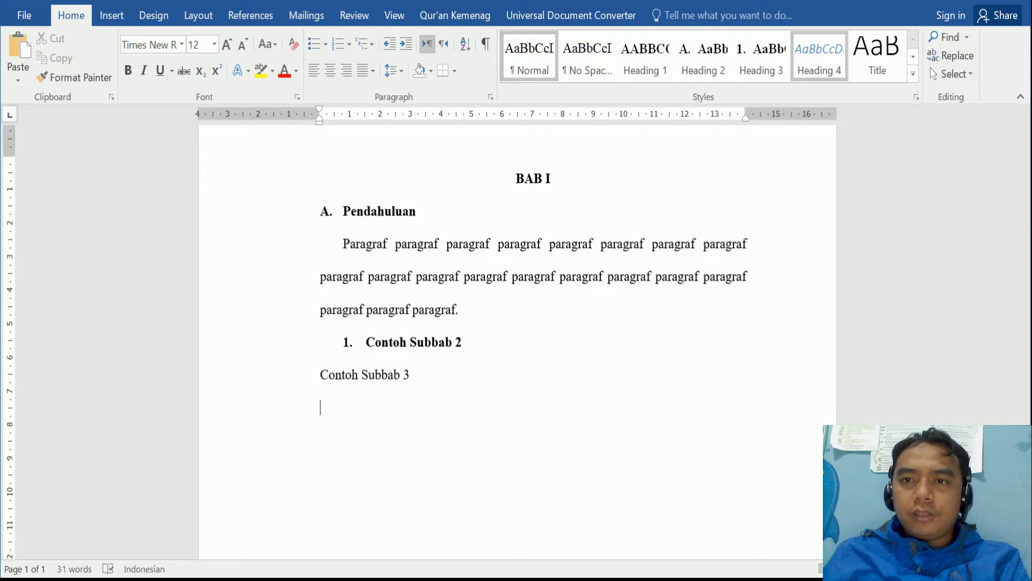
{"action": "left_click", "coordinate": [916, 96]}
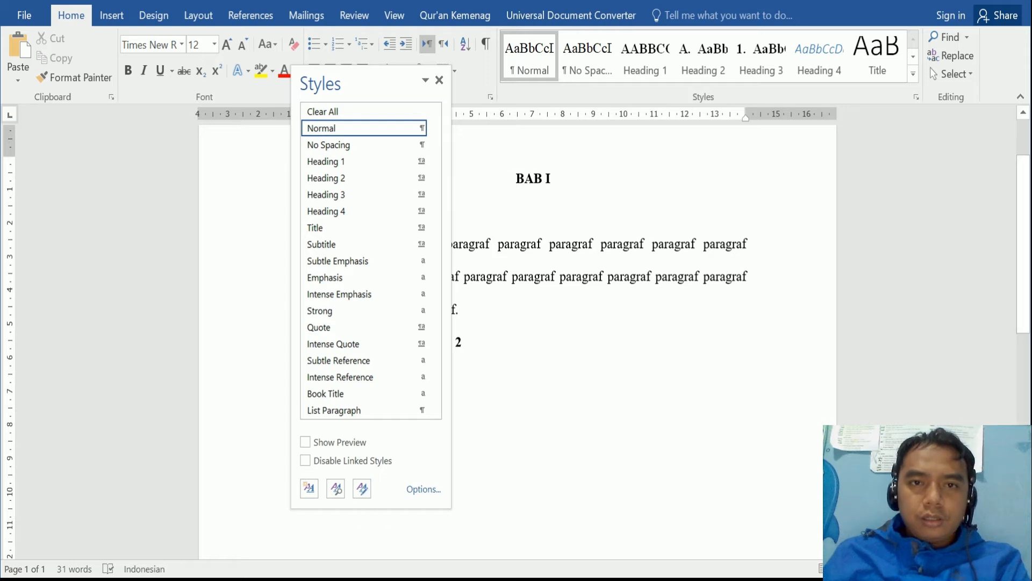
{"action": "left_click", "coordinate": [439, 80]}
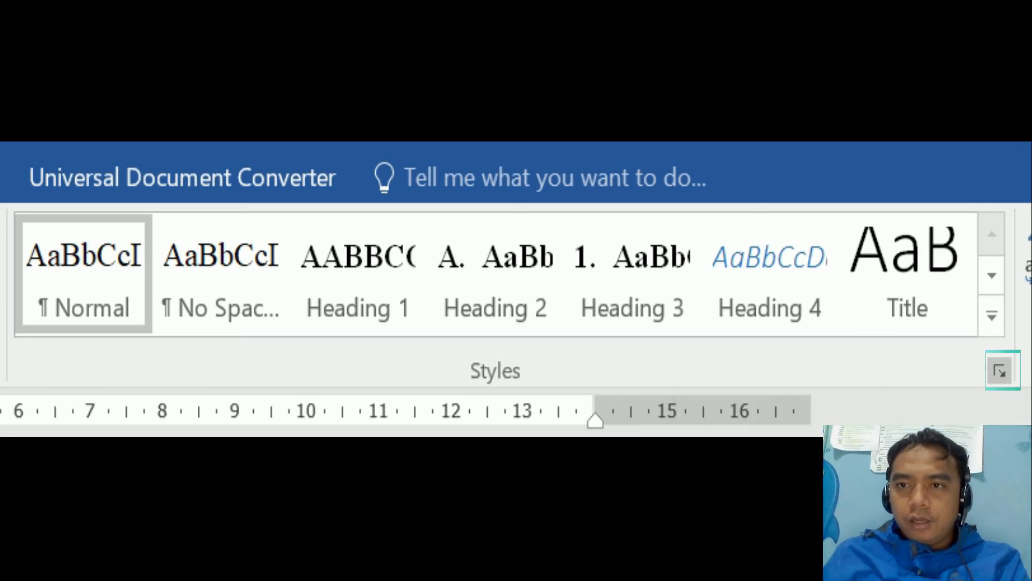
{"action": "left_click", "coordinate": [1000, 370]}
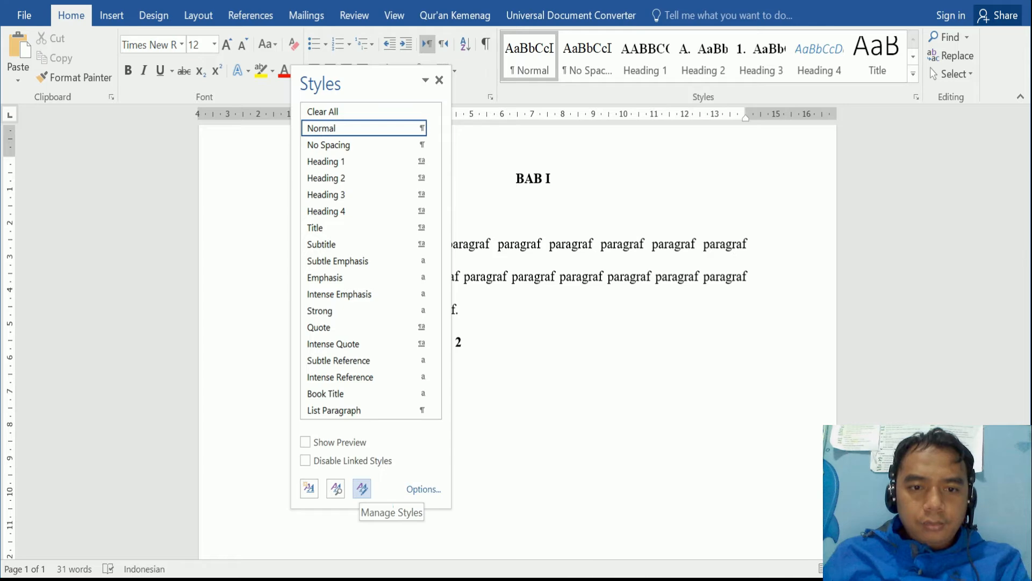
- Modify Heading 4 to Times New Roman, not bold or italic, in Automatic colour
{"action": "left_click", "coordinate": [361, 488]}
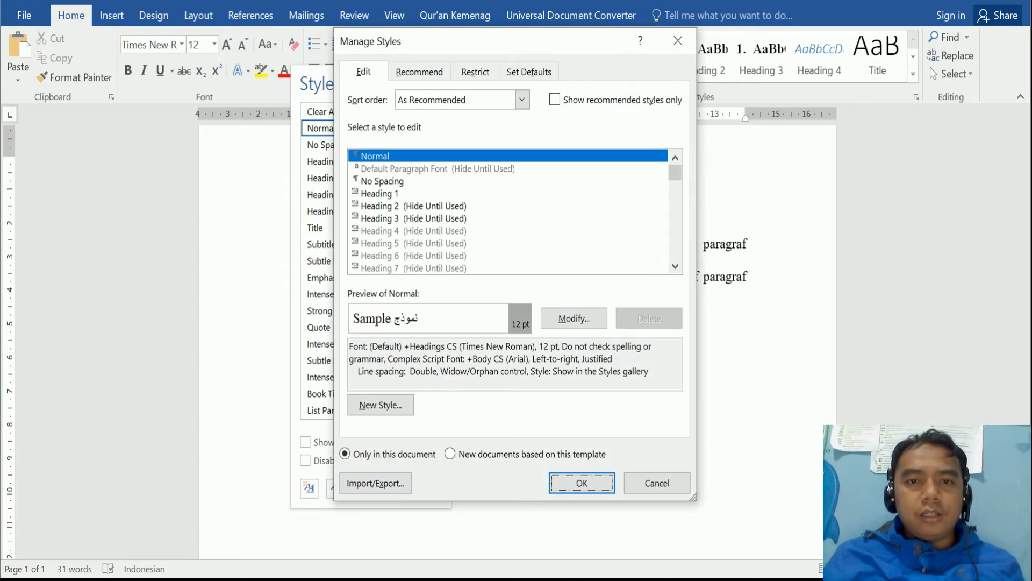
{"action": "left_click", "coordinate": [414, 231]}
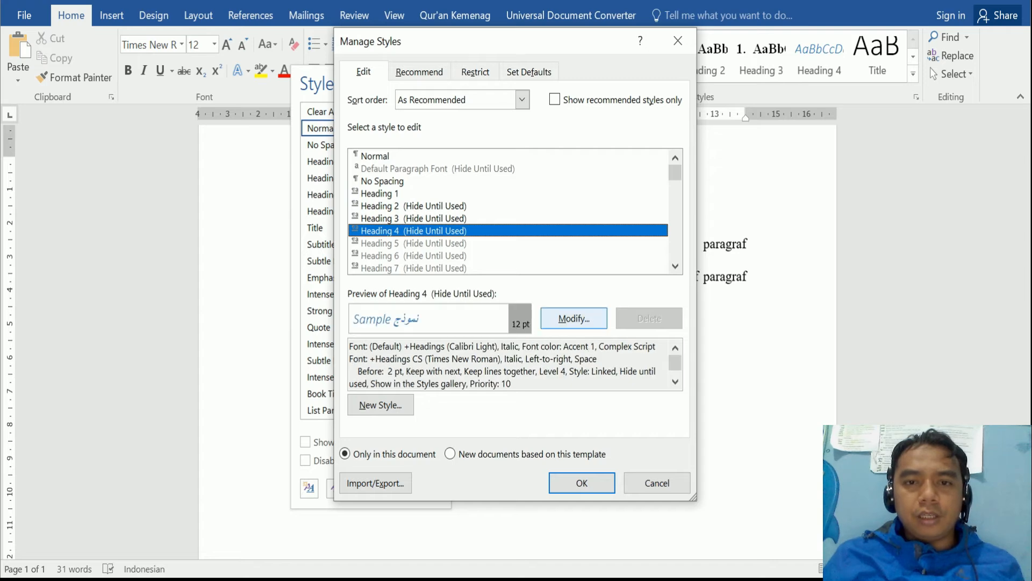
{"action": "left_click", "coordinate": [574, 318]}
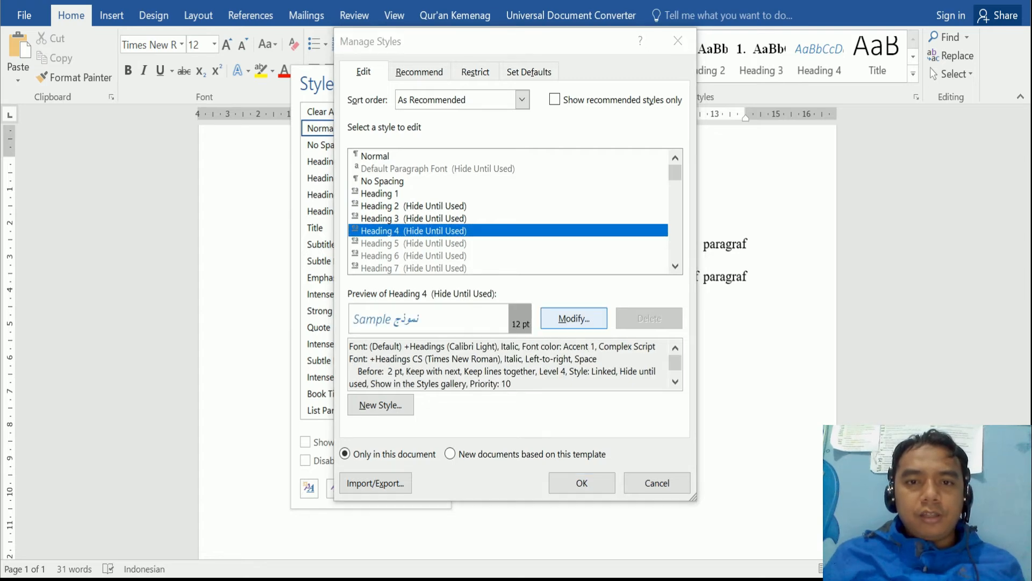
{"action": "left_click", "coordinate": [408, 188]}
{"action": "key", "text": "Down"}
{"action": "key", "text": "Return"}
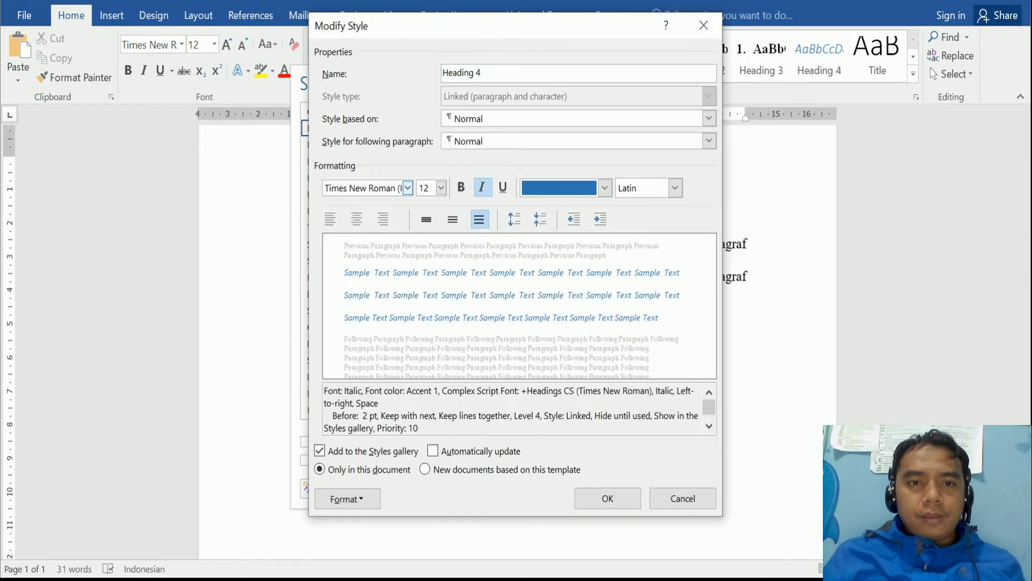
{"action": "key", "text": "ctrl+b"}
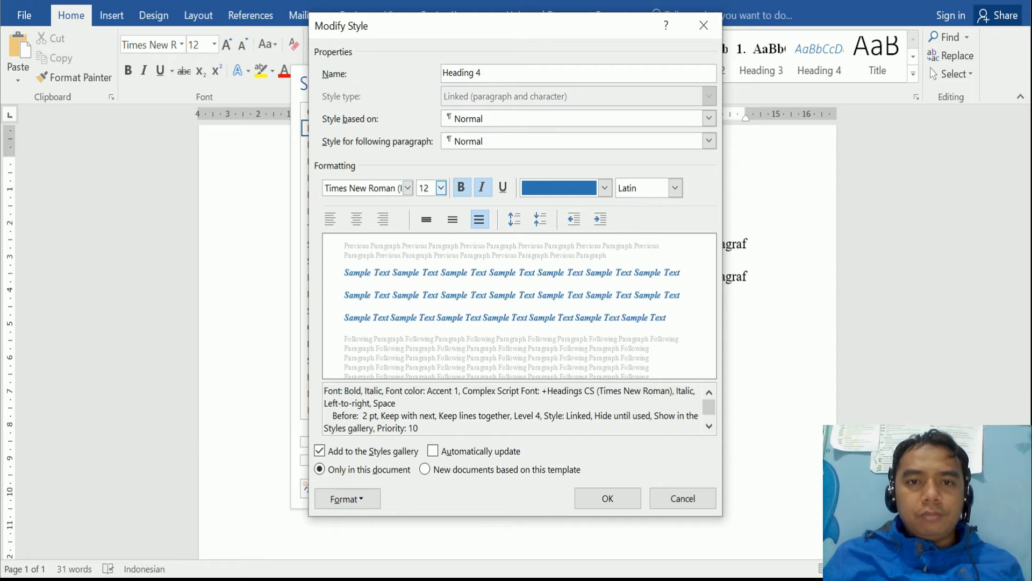
{"action": "left_click", "coordinate": [461, 187]}
{"action": "left_click", "coordinate": [483, 187]}
{"action": "left_click", "coordinate": [605, 188]}
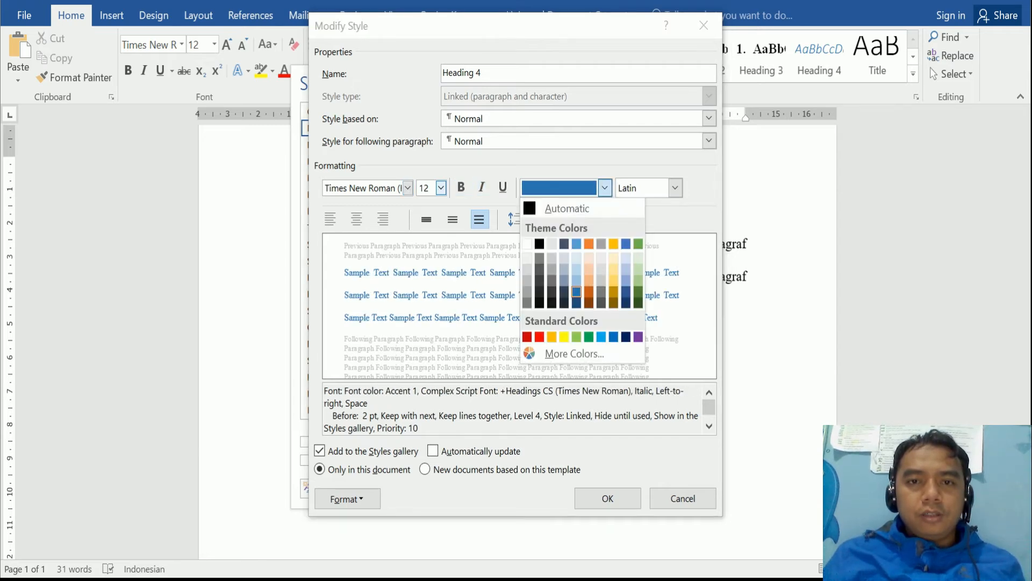
{"action": "key", "text": "Return"}
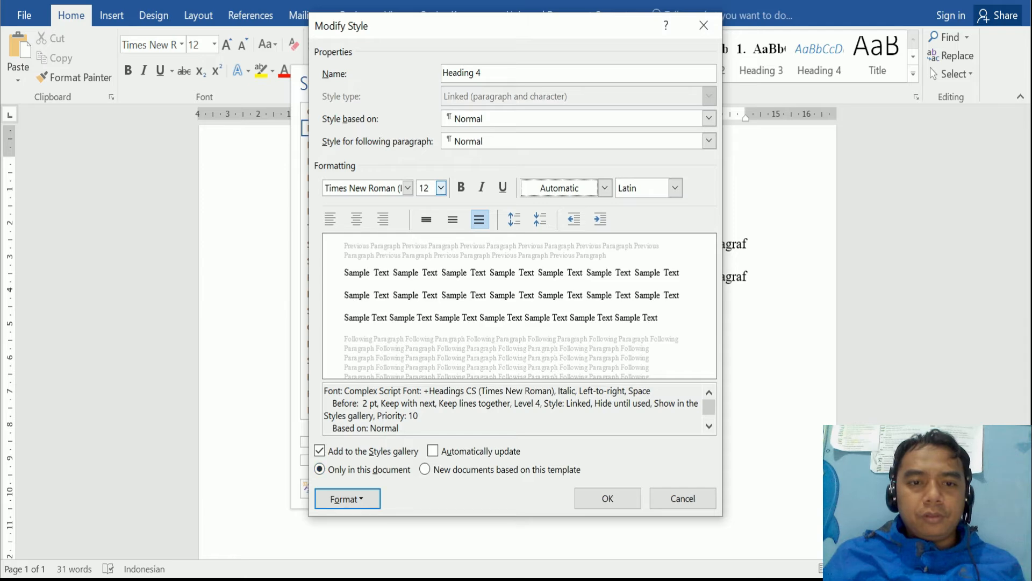
- Apply a, b, c lettered numbering to Heading 4 and bring up its paragraph settings
{"action": "left_click", "coordinate": [348, 498]}
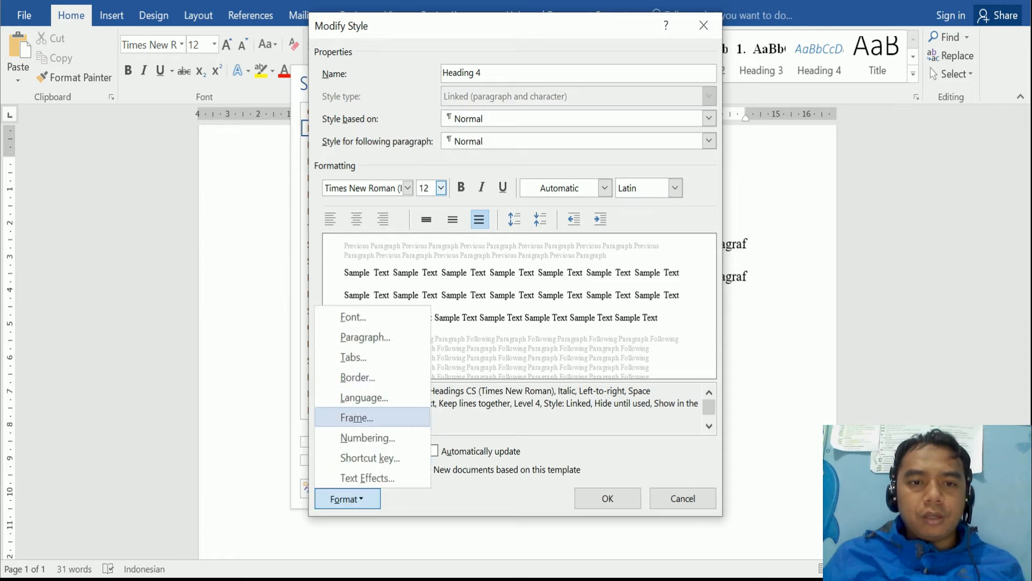
{"action": "left_click", "coordinate": [368, 438]}
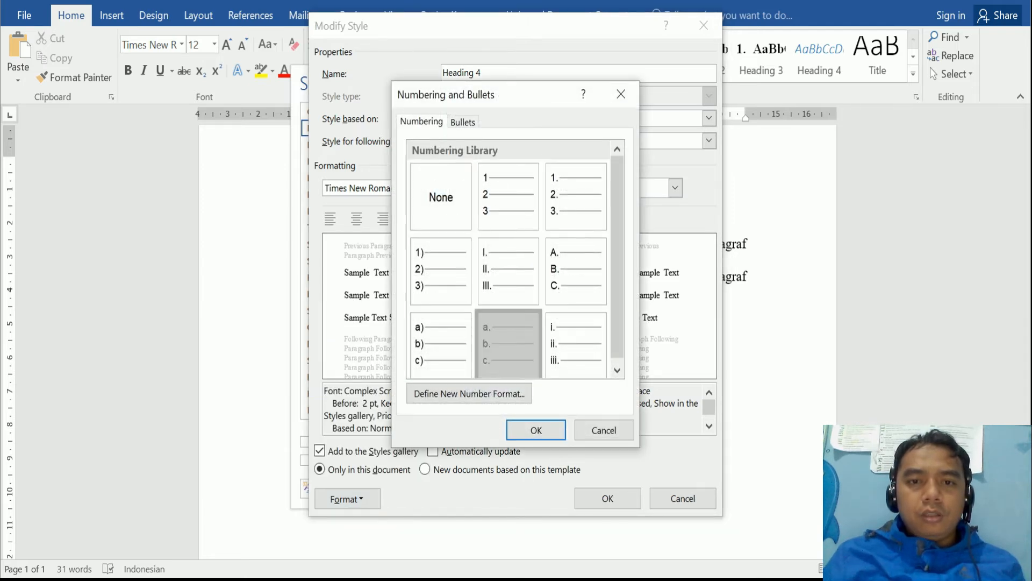
{"action": "left_click", "coordinate": [536, 430]}
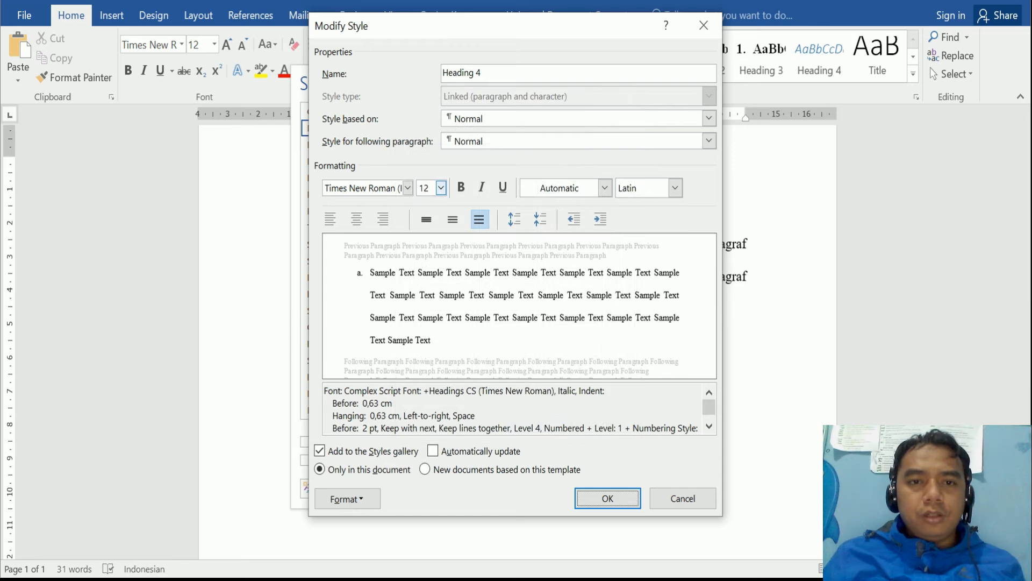
{"action": "left_click", "coordinate": [347, 498]}
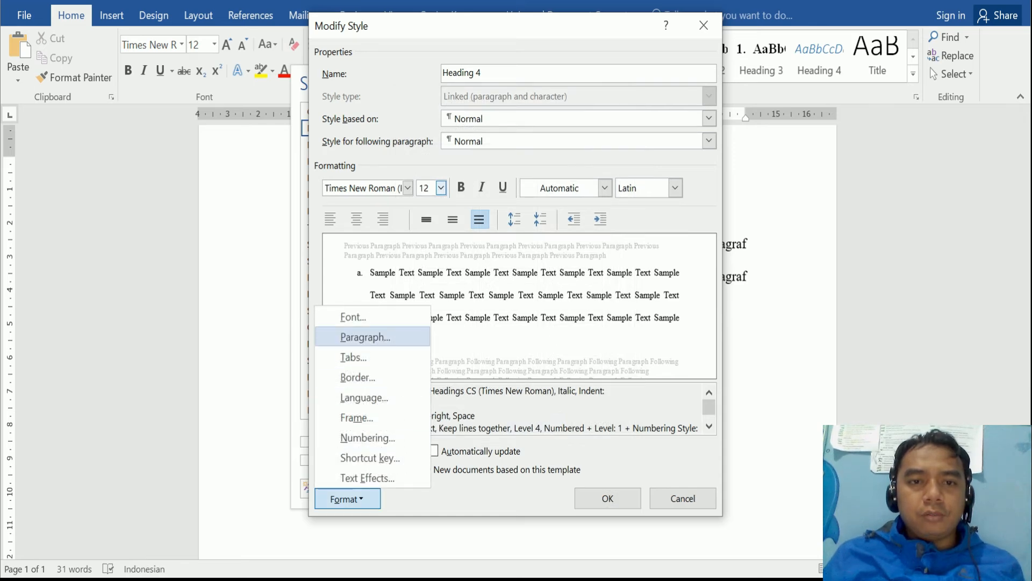
{"action": "left_click", "coordinate": [357, 336]}
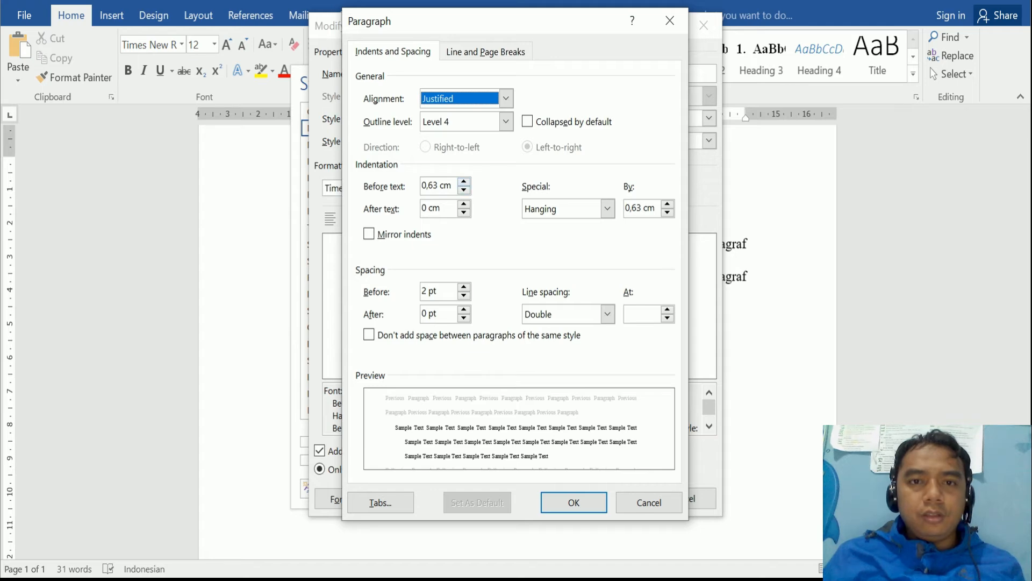
- Set Heading 4's left indent to 1,5 cm with a 0,75 cm hanging indent
{"action": "left_click", "coordinate": [464, 182]}
{"action": "left_click", "coordinate": [464, 182]}
{"action": "left_click", "coordinate": [464, 181]}
{"action": "left_click", "coordinate": [464, 182]}
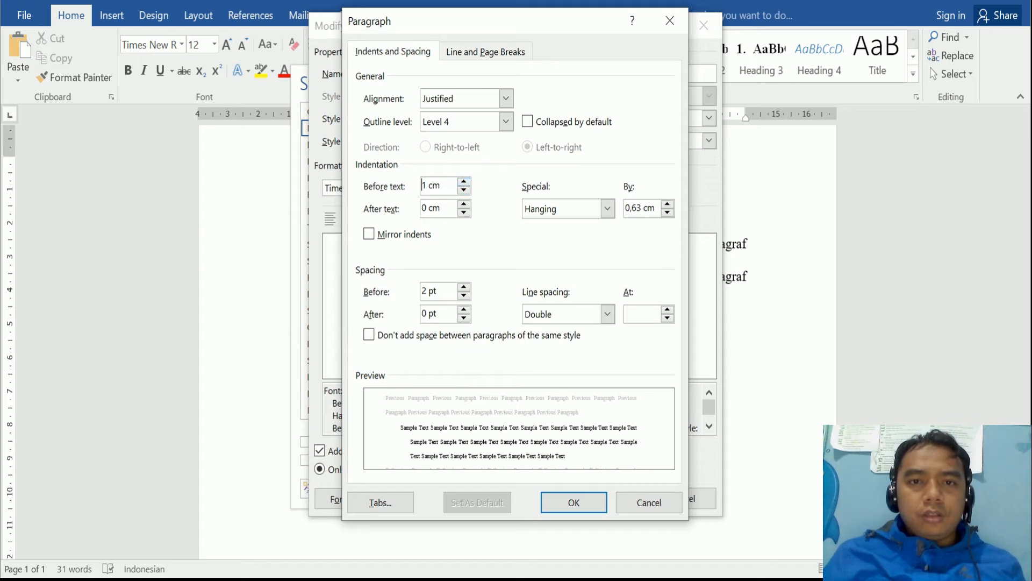
{"action": "left_click", "coordinate": [464, 182]}
{"action": "left_click", "coordinate": [464, 182]}
{"action": "left_click", "coordinate": [464, 182]}
{"action": "left_click", "coordinate": [464, 181]}
{"action": "left_click", "coordinate": [464, 182]}
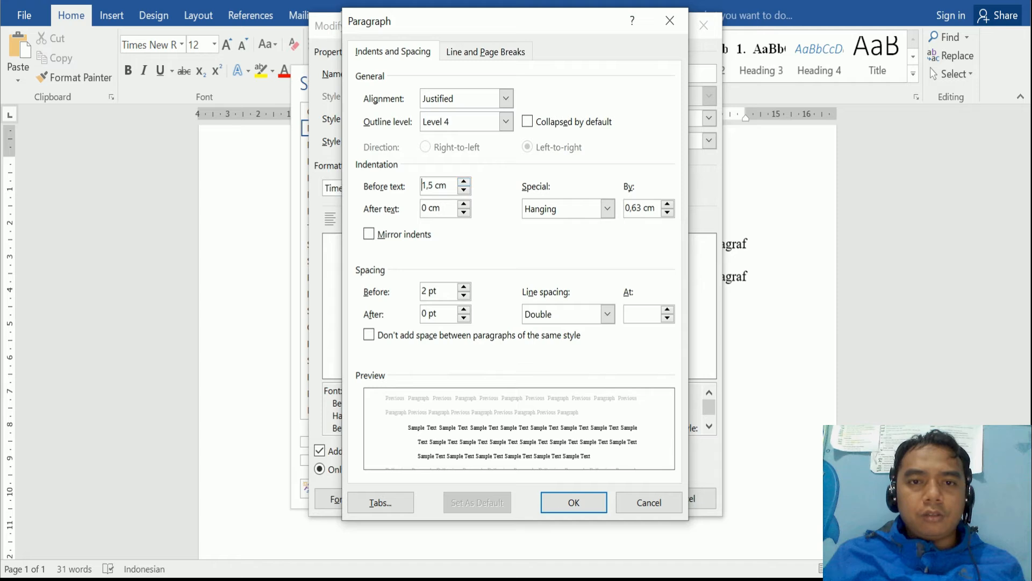
{"action": "left_click", "coordinate": [607, 208]}
{"action": "left_click", "coordinate": [607, 209]}
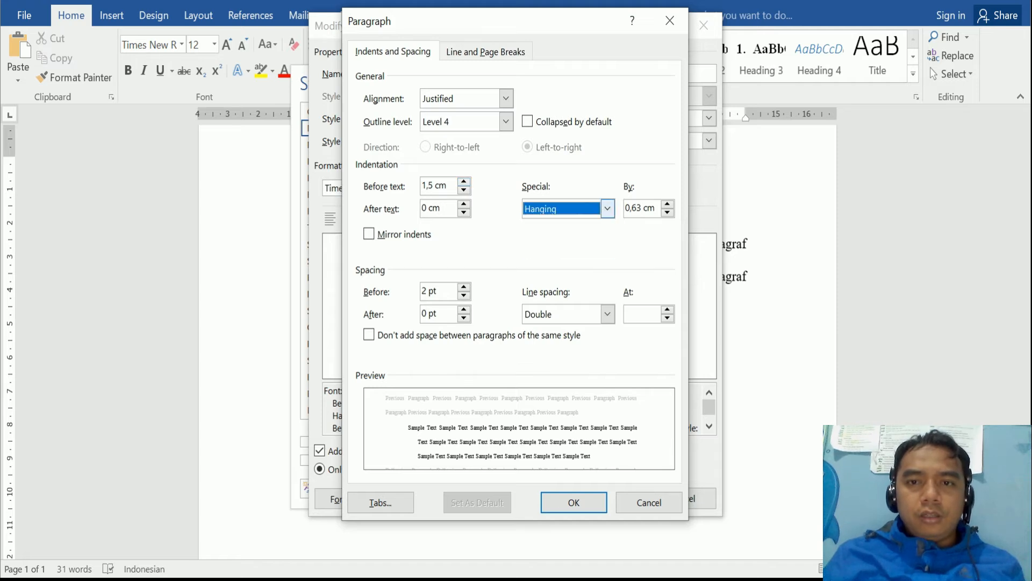
{"action": "left_click", "coordinate": [668, 204]}
{"action": "left_click", "coordinate": [668, 204]}
{"action": "left_click", "coordinate": [667, 213]}
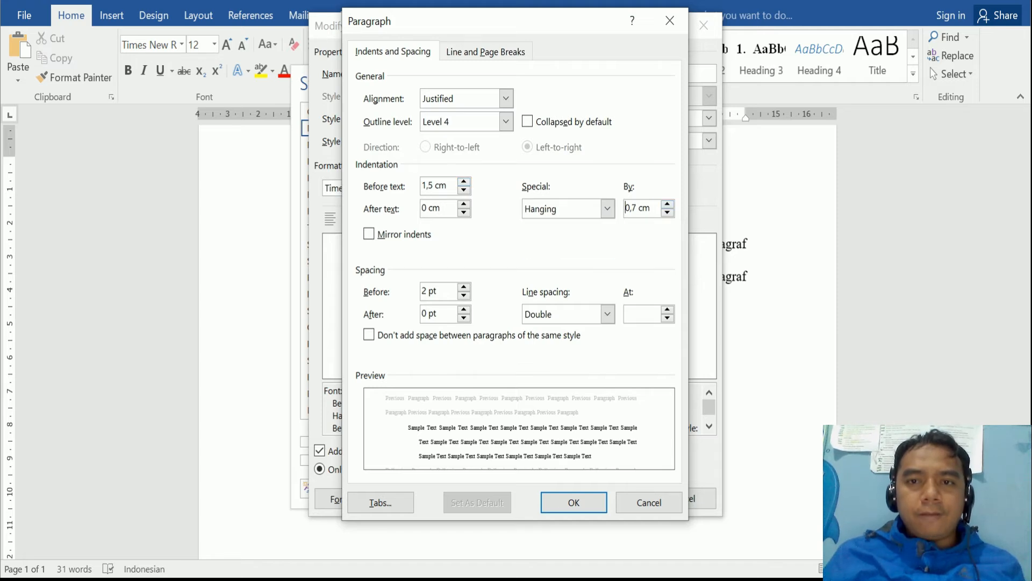
{"action": "type", "text": "5"}
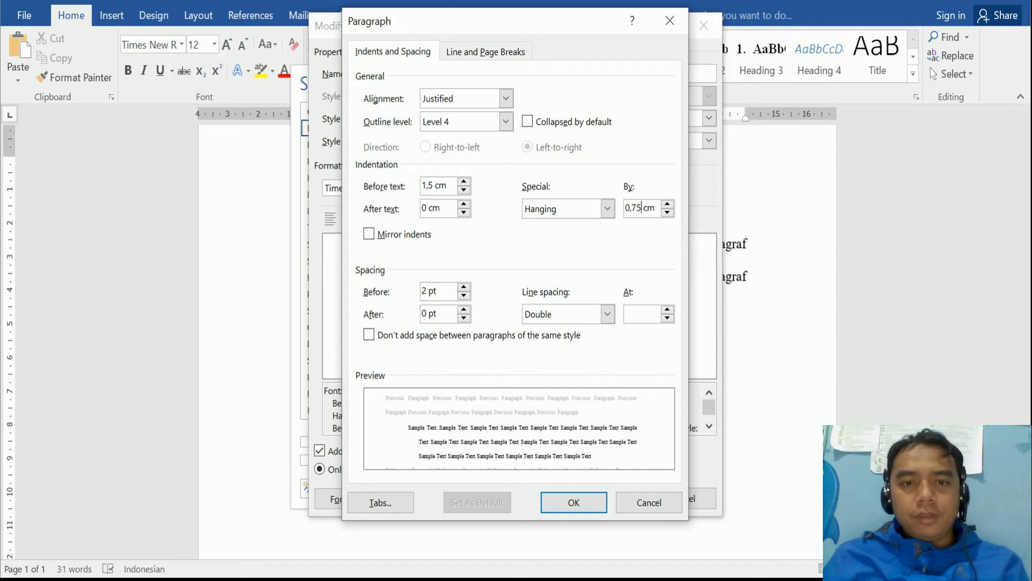
- Set Heading 4's spacing before to 0 pt and save the style
{"action": "left_click", "coordinate": [464, 295]}
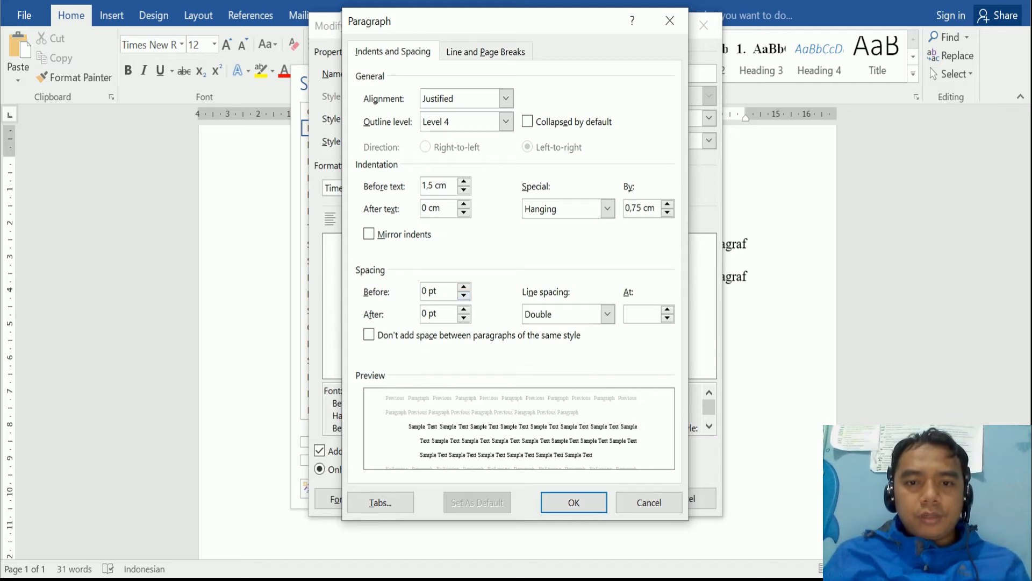
{"action": "left_click", "coordinate": [574, 502]}
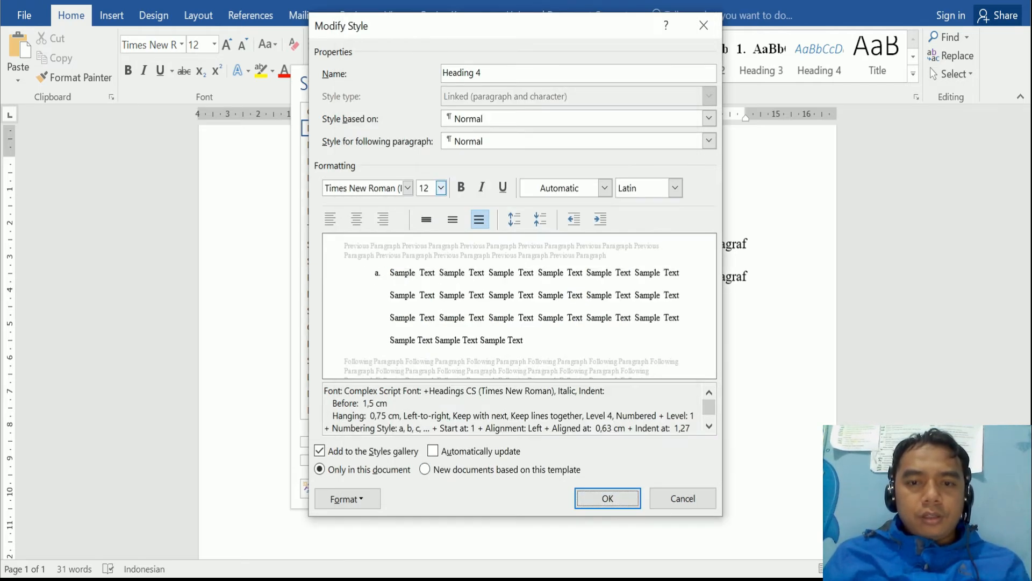
{"action": "left_click", "coordinate": [608, 498]}
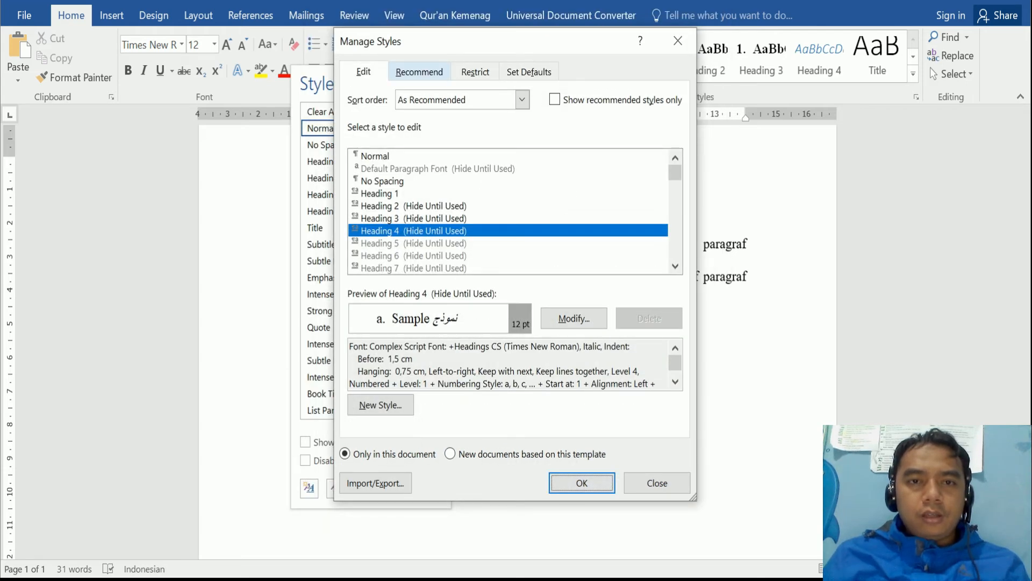
- On the Recommend tab, set Heading 4, Heading 2 and Heading 3 to Show
{"action": "left_click", "coordinate": [419, 71]}
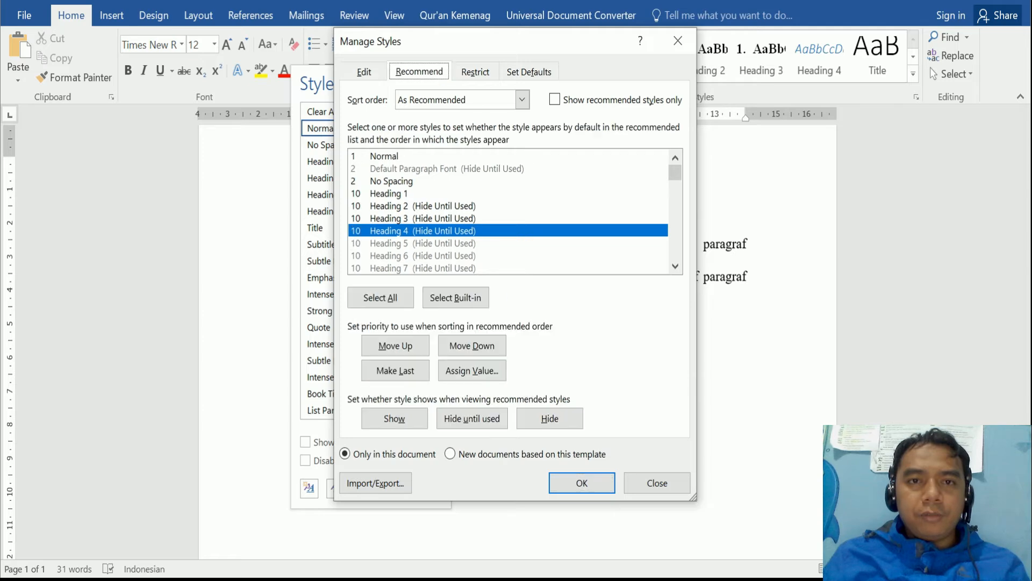
{"action": "left_click", "coordinate": [422, 243]}
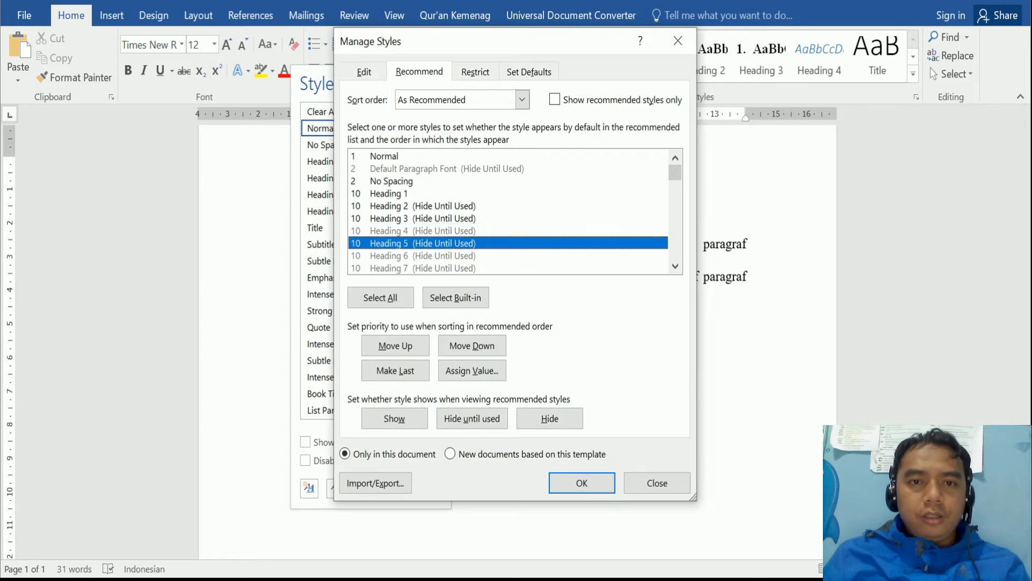
{"action": "left_click", "coordinate": [423, 256]}
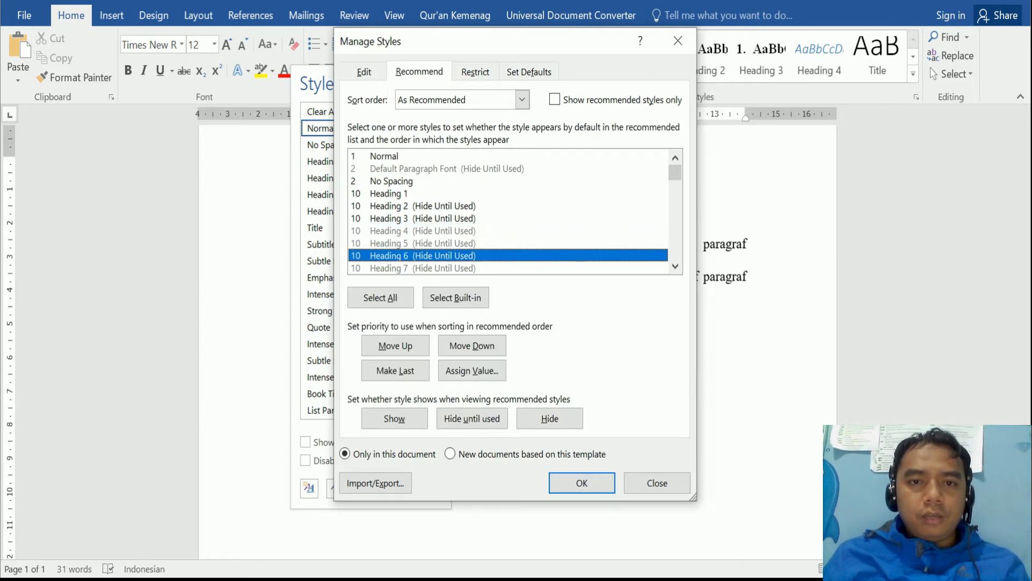
{"action": "left_click", "coordinate": [400, 231]}
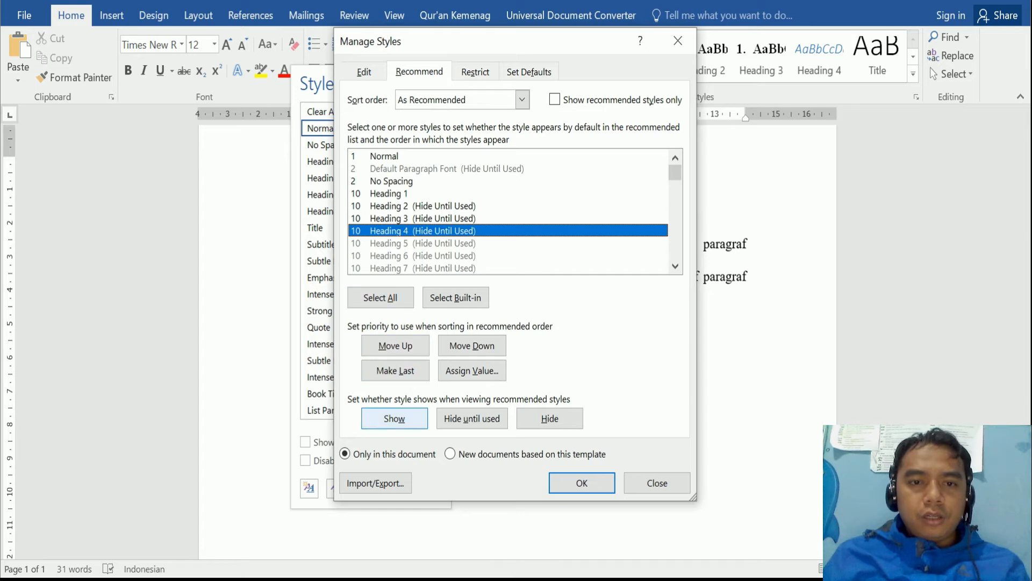
{"action": "left_click", "coordinate": [394, 418]}
{"action": "left_click", "coordinate": [389, 193]}
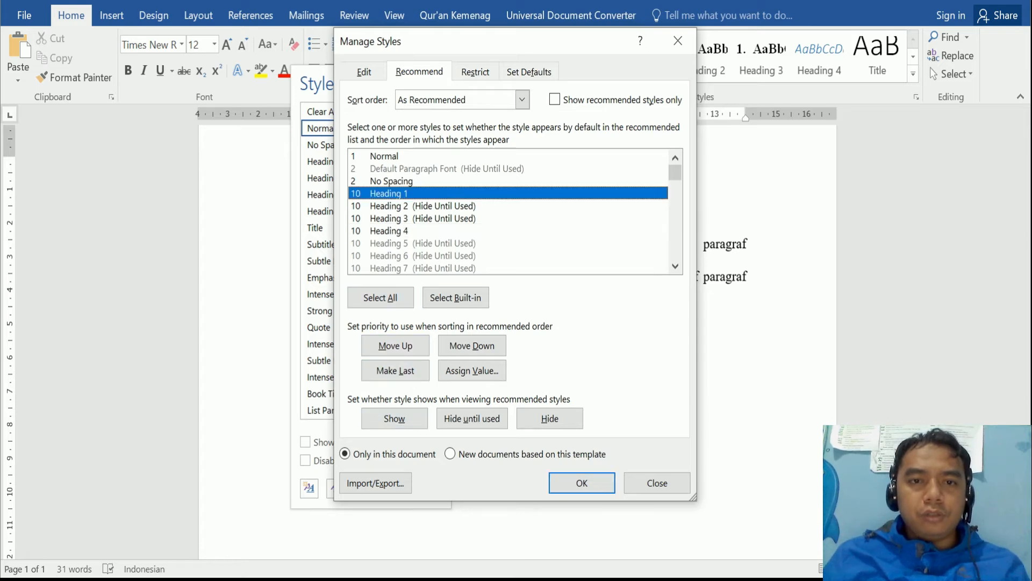
{"action": "left_click", "coordinate": [389, 206]}
{"action": "left_click", "coordinate": [394, 418]}
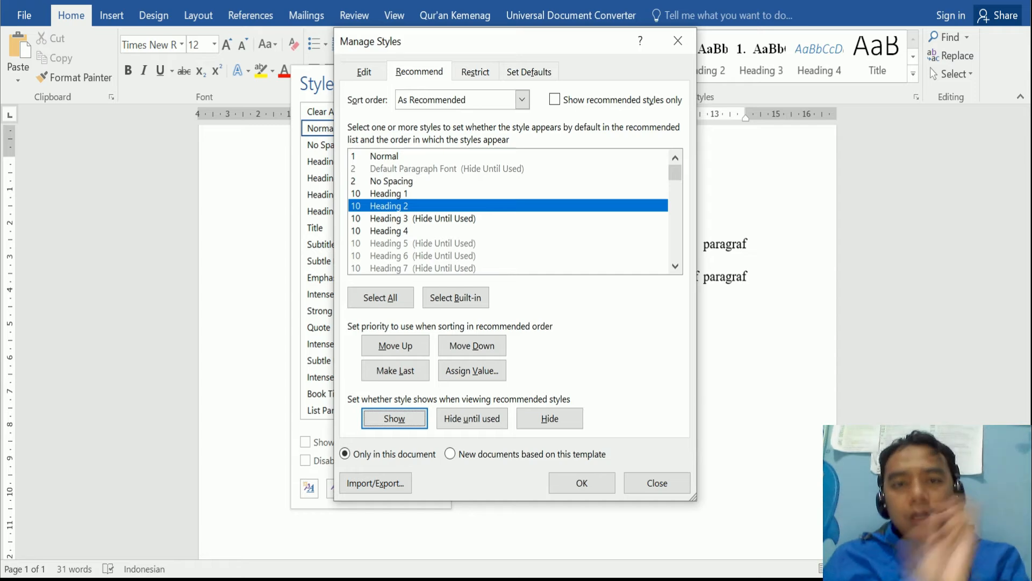
{"action": "left_click", "coordinate": [400, 218]}
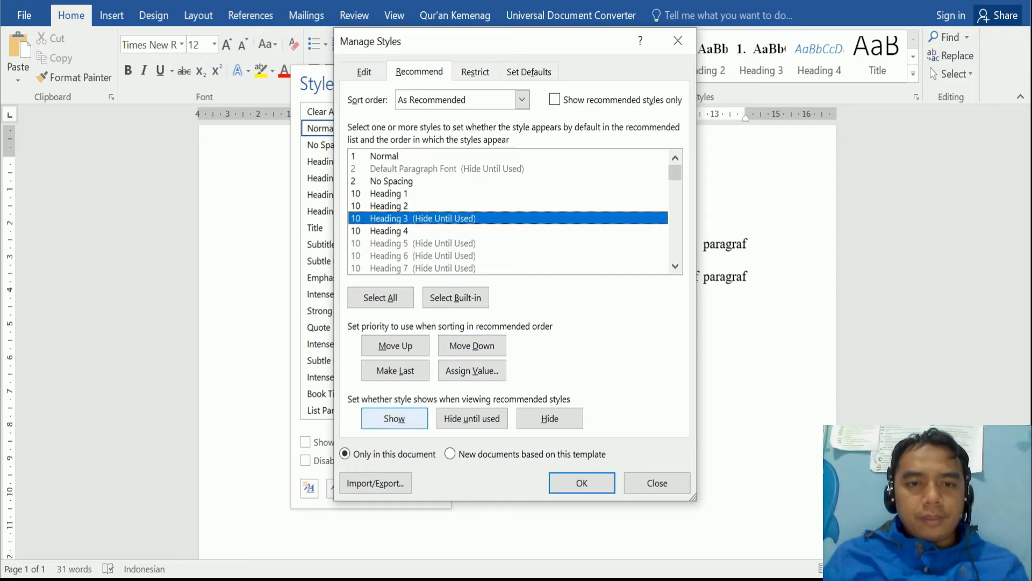
{"action": "left_click", "coordinate": [363, 72]}
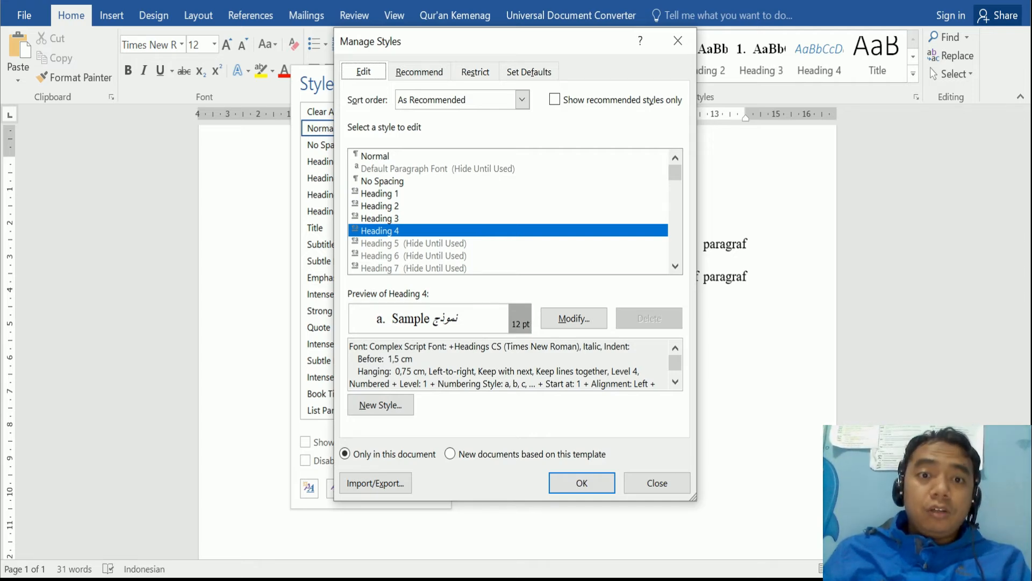
- Select the Caption and Bibliography styles in the Manage Styles list and confirm the changes
{"action": "scroll", "coordinate": [508, 211], "scroll_direction": "down", "scroll_amount": 5}
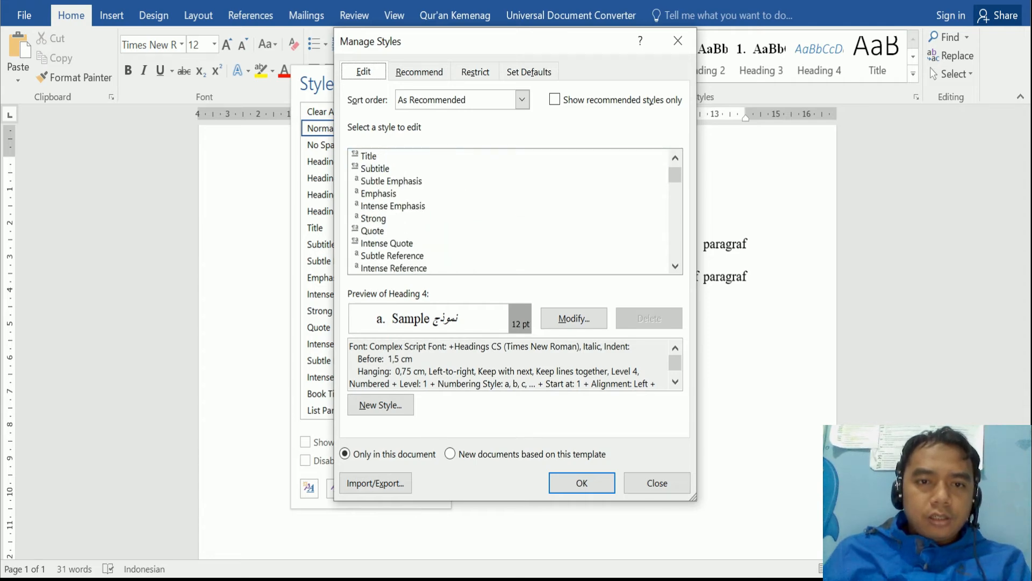
{"action": "scroll", "coordinate": [514, 211], "scroll_direction": "down", "scroll_amount": 1}
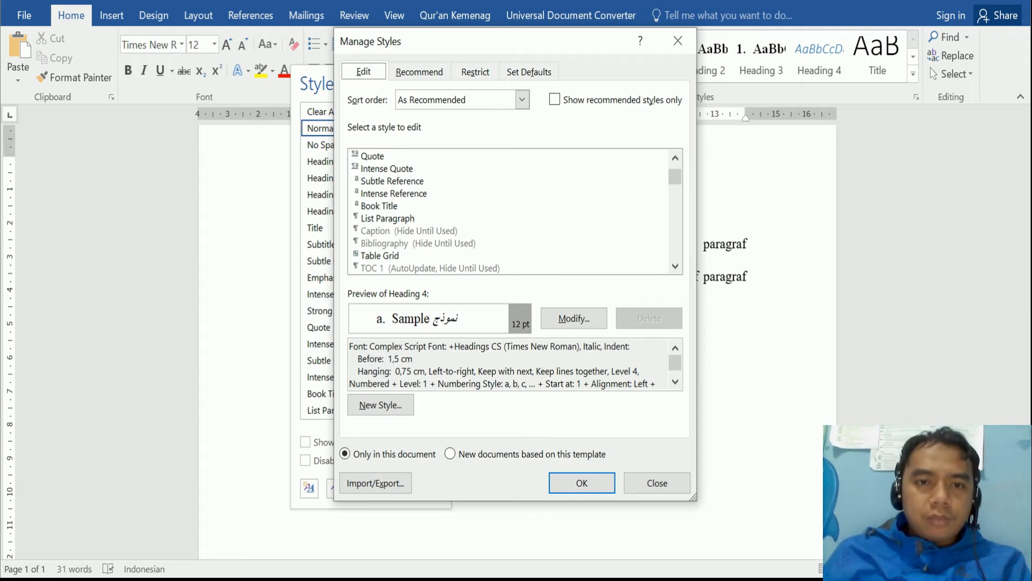
{"action": "left_click", "coordinate": [395, 229]}
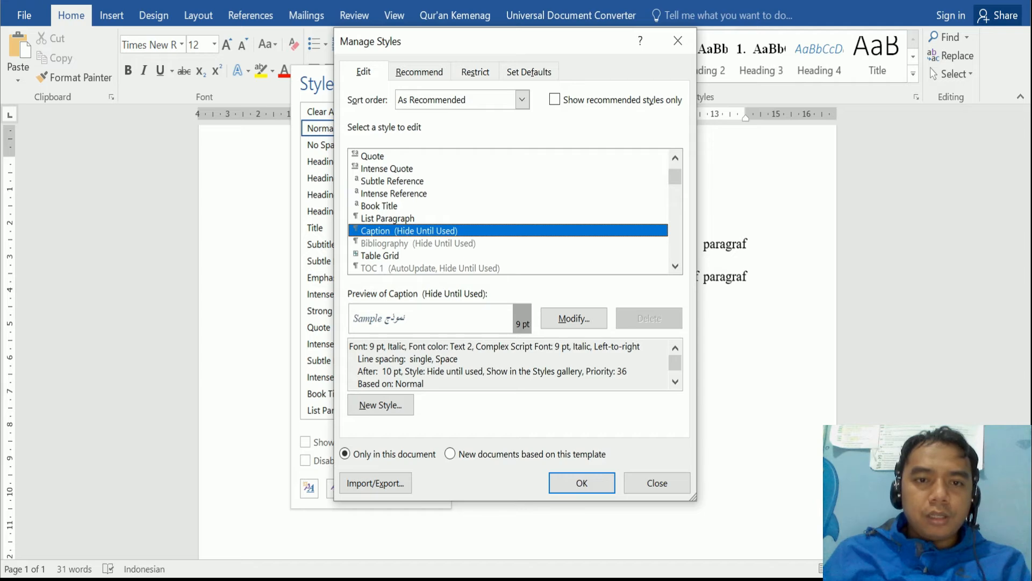
{"action": "scroll", "coordinate": [508, 211], "scroll_direction": "down", "scroll_amount": 2}
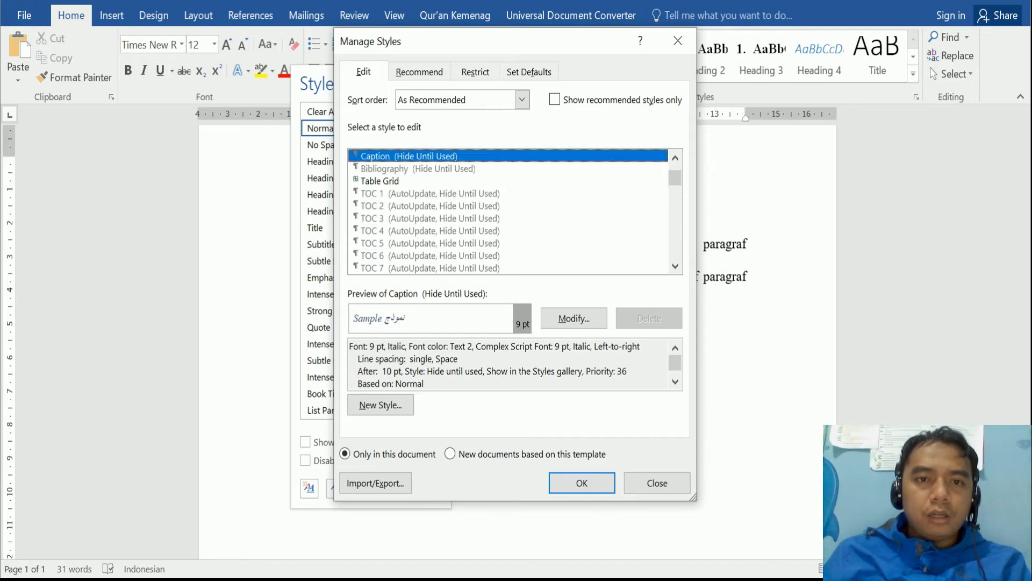
{"action": "left_click", "coordinate": [419, 168]}
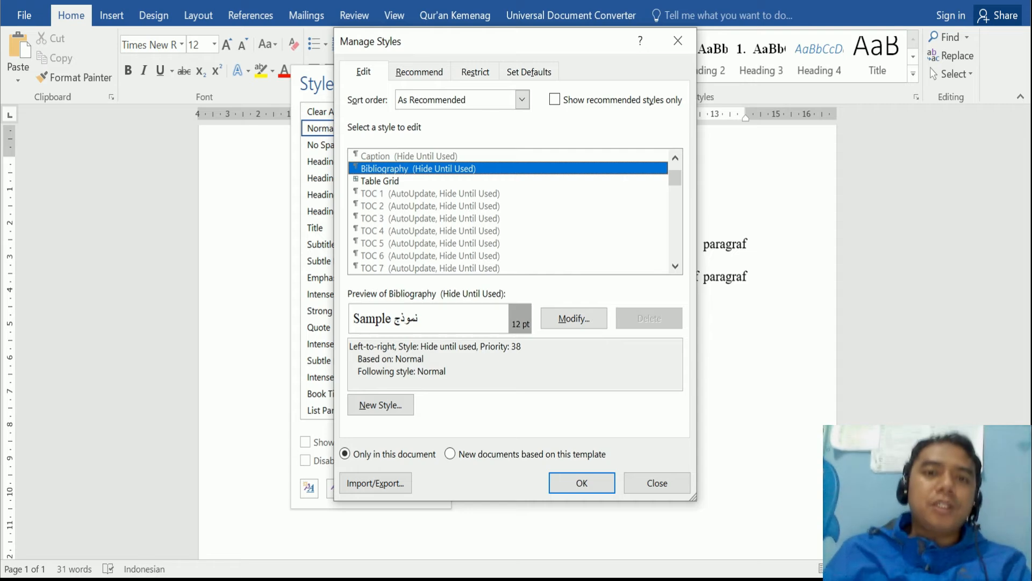
{"action": "scroll", "coordinate": [509, 211], "scroll_direction": "up", "scroll_amount": 4}
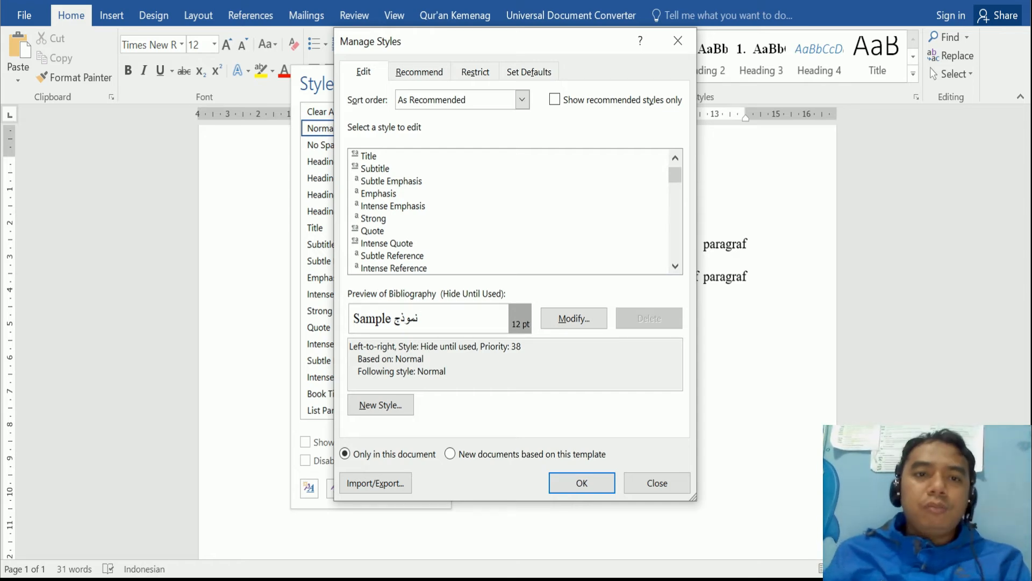
{"action": "scroll", "coordinate": [508, 211], "scroll_direction": "down", "scroll_amount": 2}
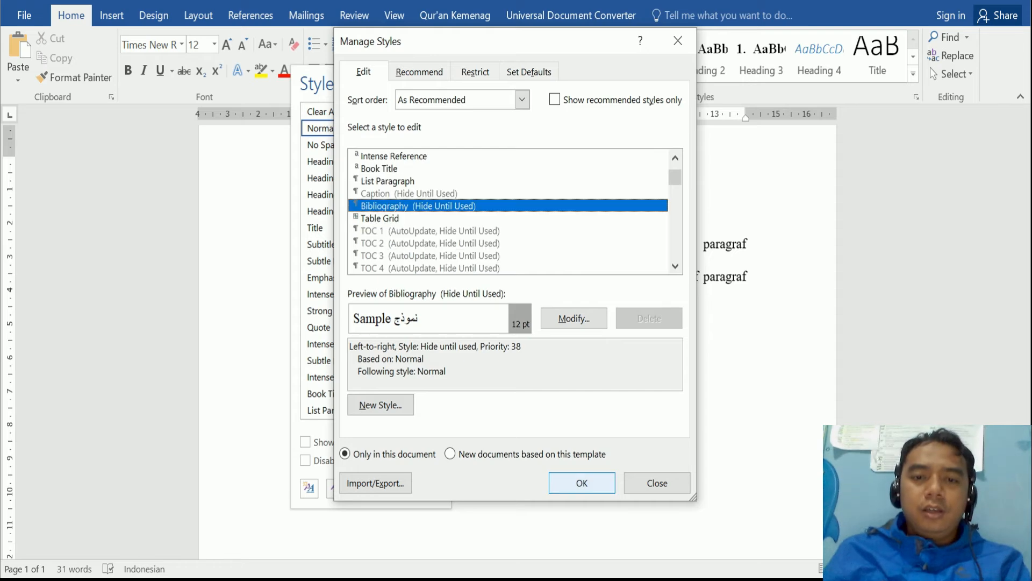
{"action": "left_click", "coordinate": [582, 482]}
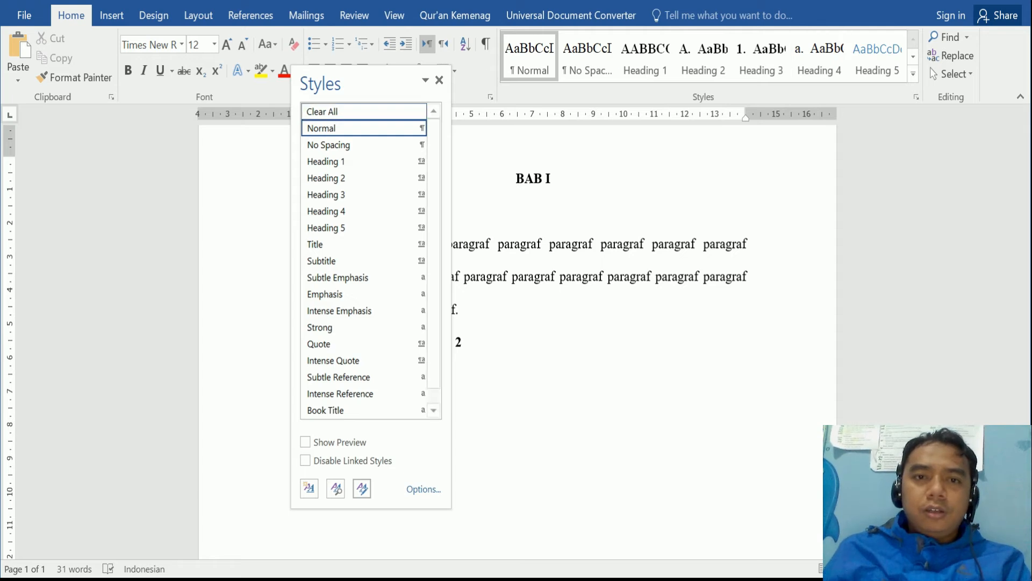
- Close the Styles pane and make Contoh Subbab 3 a Heading 4
{"action": "left_click", "coordinate": [439, 80]}
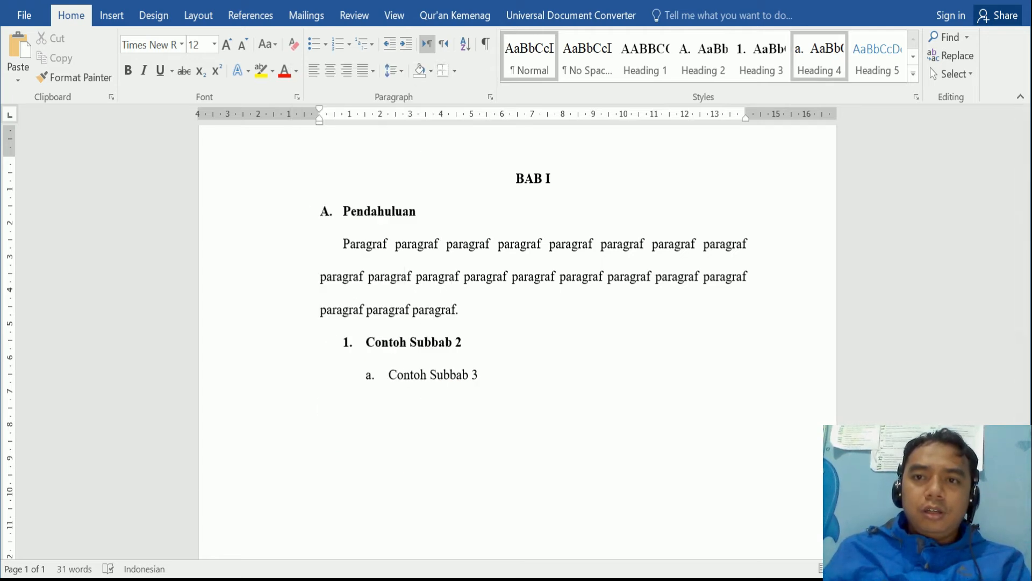
{"action": "left_click", "coordinate": [819, 54]}
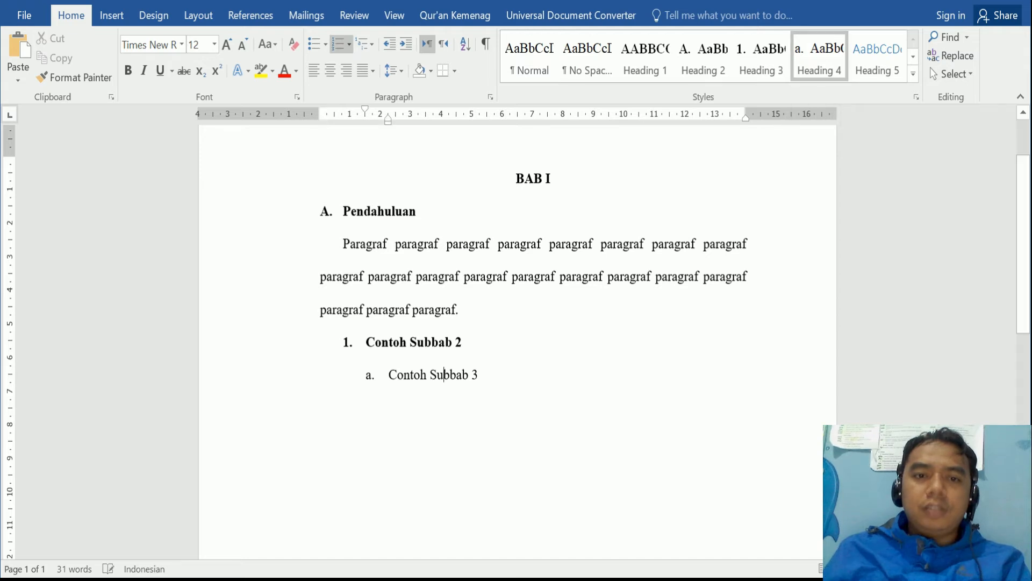
{"action": "scroll", "coordinate": [517, 339], "scroll_direction": "down", "scroll_amount": 2}
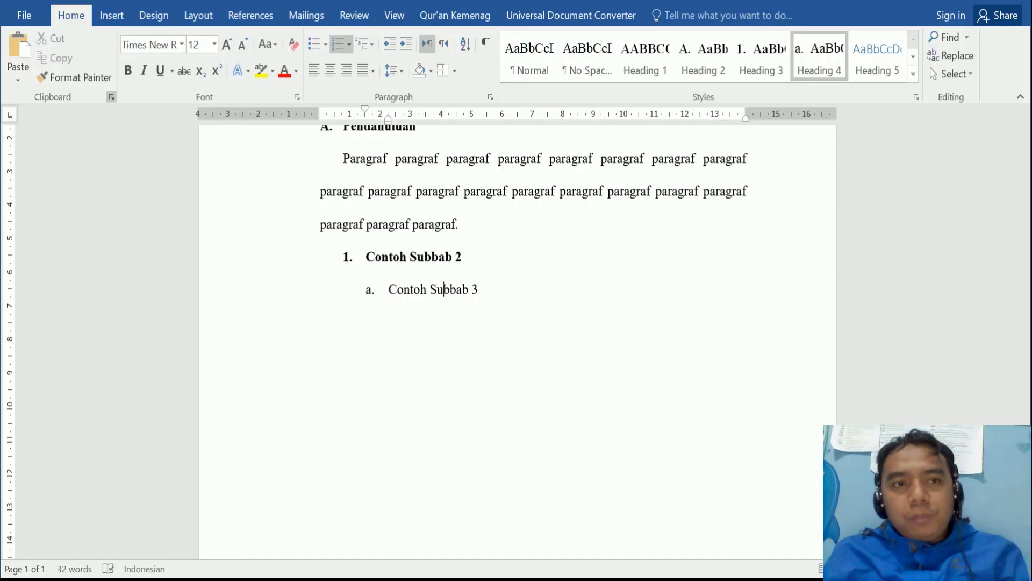
- Show the Clipboard pane and copy the word Contoh, then select Subbab
{"action": "left_click", "coordinate": [112, 96]}
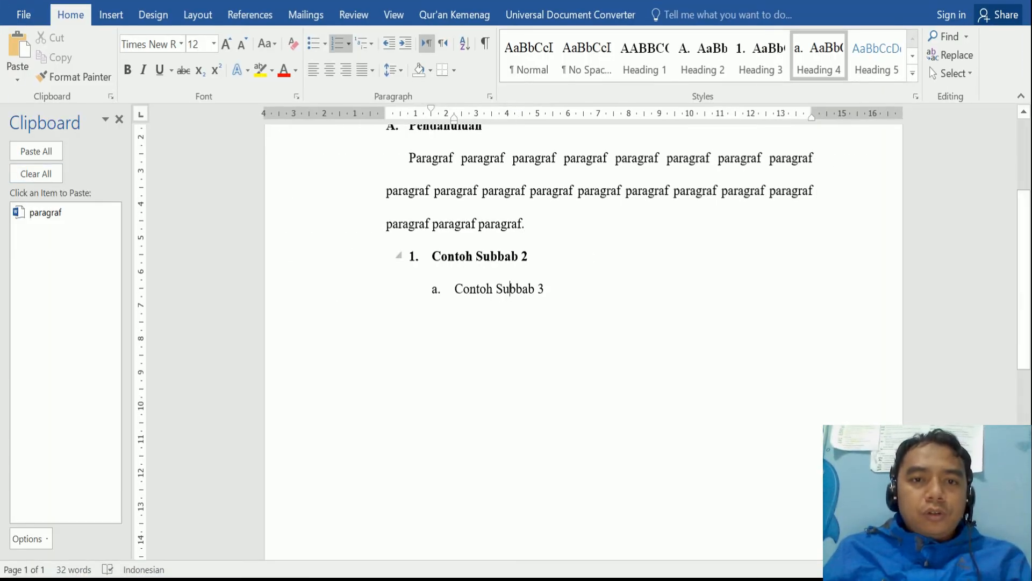
{"action": "left_click_drag", "start_coordinate": [432, 256], "coordinate": [473, 256]}
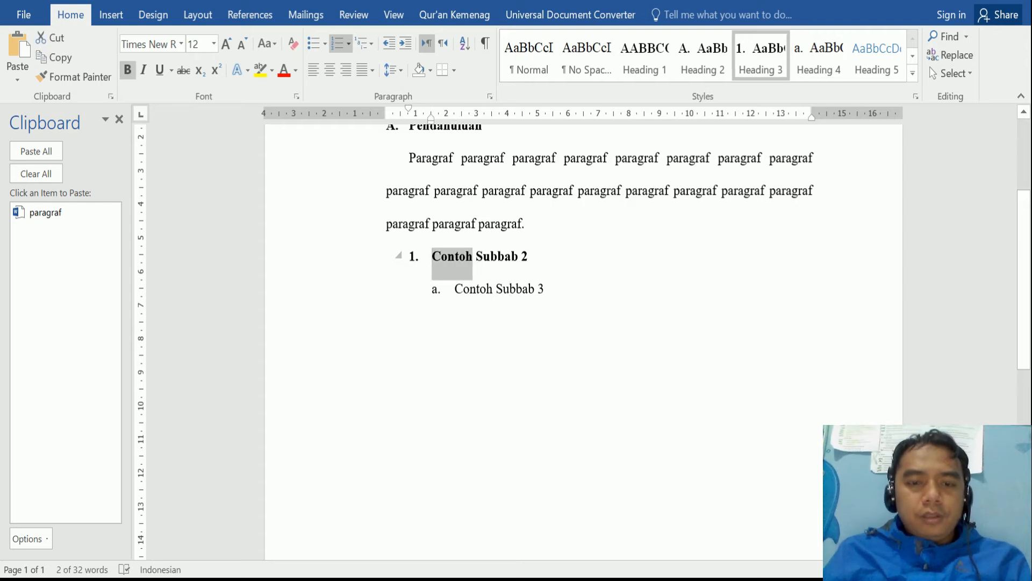
{"action": "key", "text": "ctrl+c"}
{"action": "double_click", "coordinate": [498, 257]}
- Copy Subbab, the Pendahuluan heading and the 3 into the clipboard history
{"action": "key", "text": "ctrl+c"}
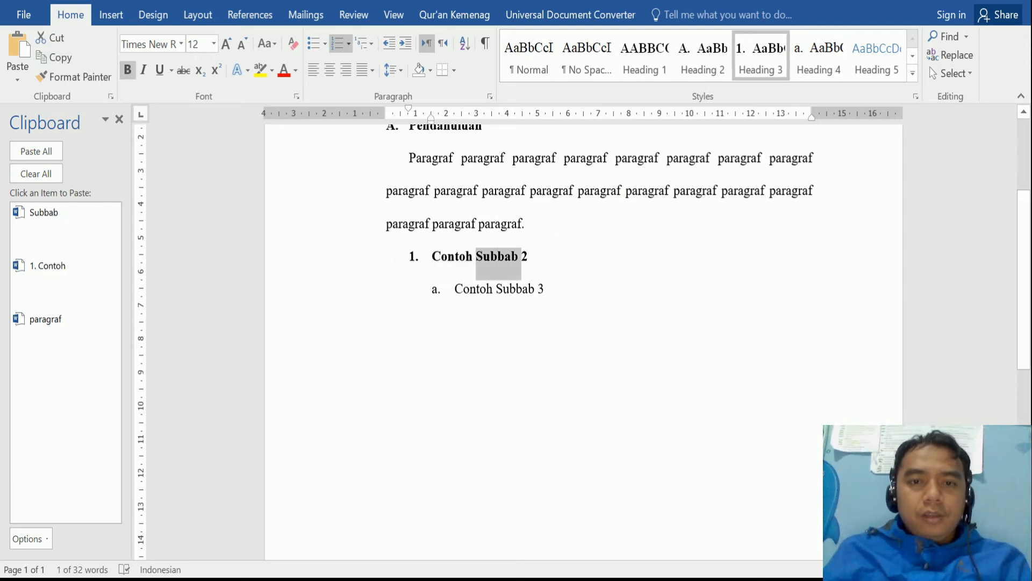
{"action": "triple_click", "coordinate": [435, 128]}
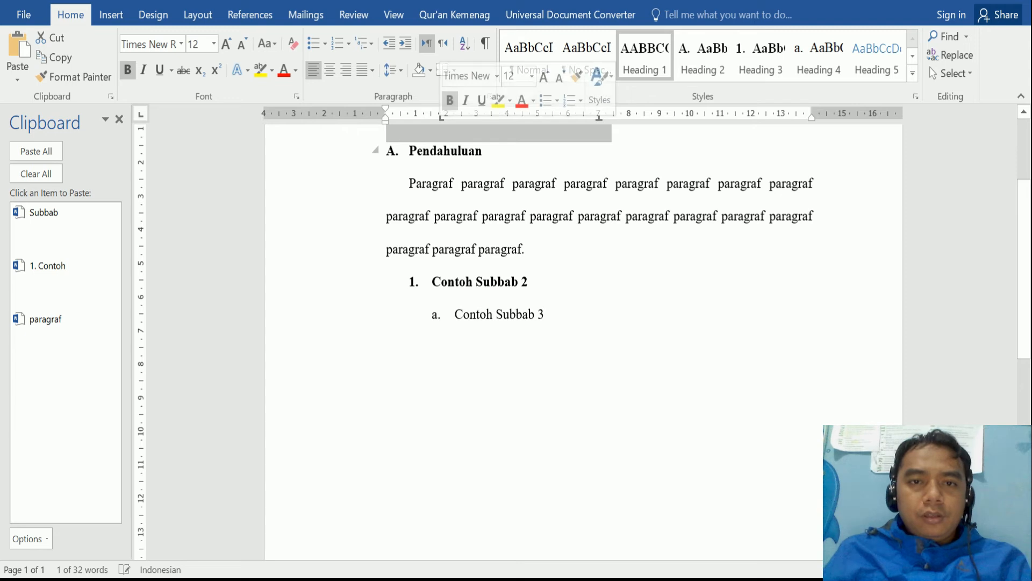
{"action": "triple_click", "coordinate": [443, 151]}
{"action": "key", "text": "ctrl+c"}
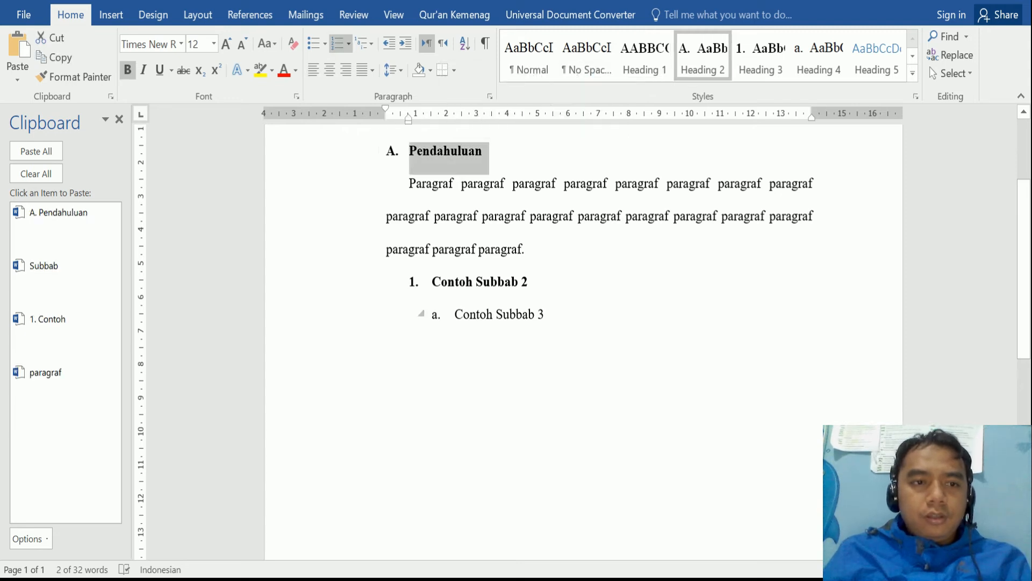
{"action": "double_click", "coordinate": [541, 314]}
{"action": "key", "text": "ctrl+c"}
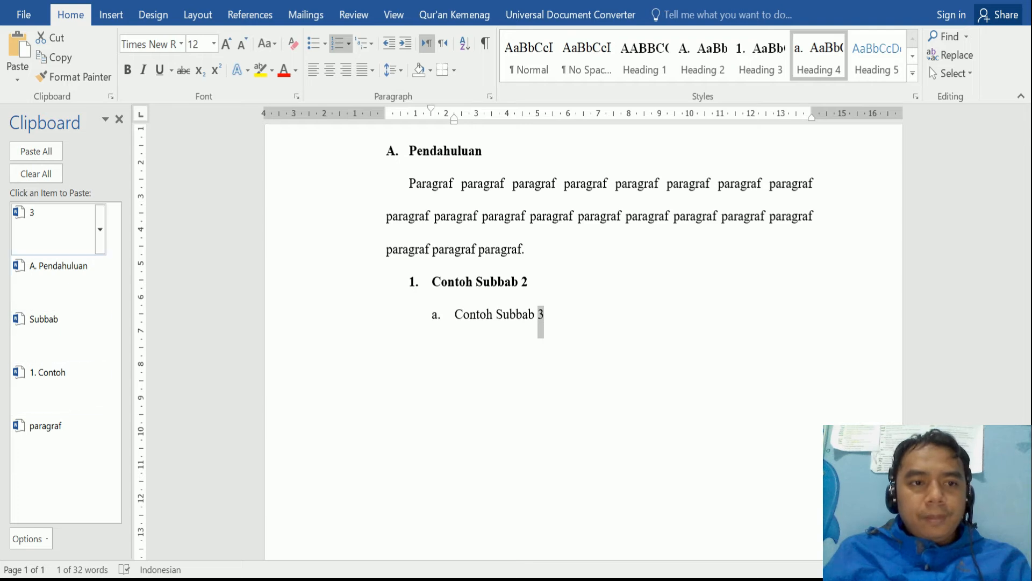
- Test-paste clipboard items on a new line below Contoh Subbab 3, then delete those lines
{"action": "left_click", "coordinate": [546, 315]}
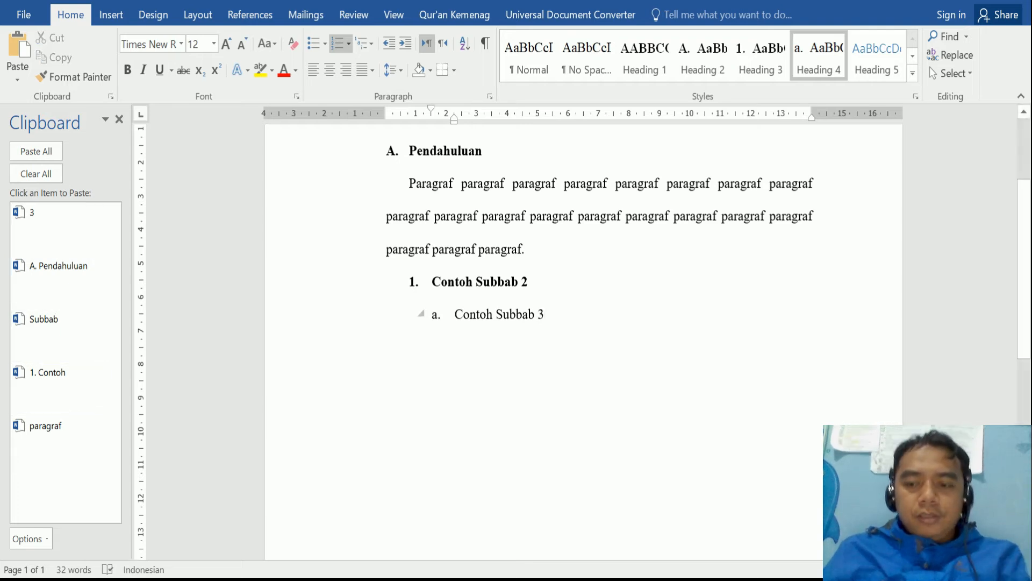
{"action": "key", "text": "Return"}
{"action": "left_click", "coordinate": [48, 372]}
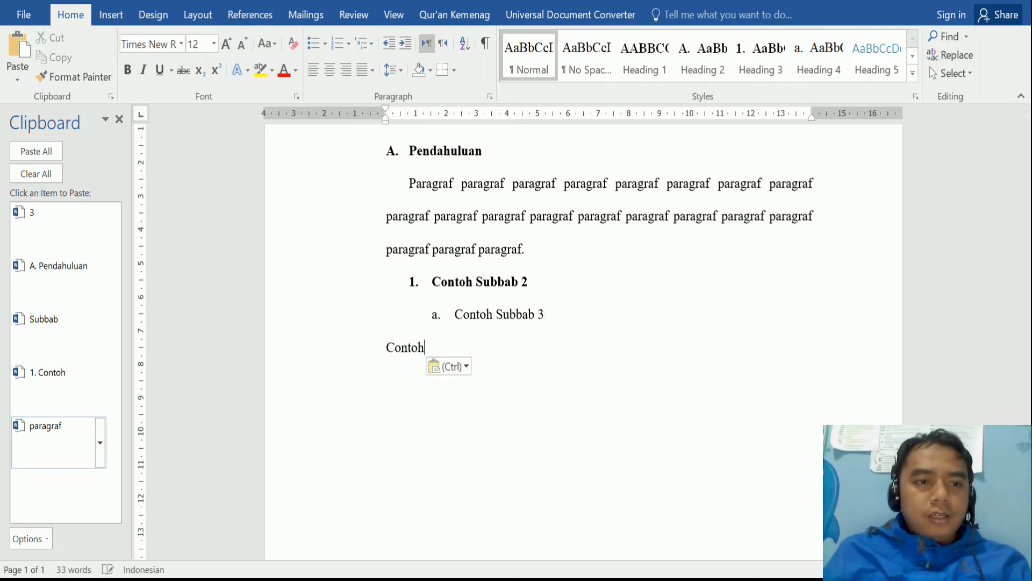
{"action": "left_click", "coordinate": [45, 426]}
{"action": "left_click", "coordinate": [43, 319]}
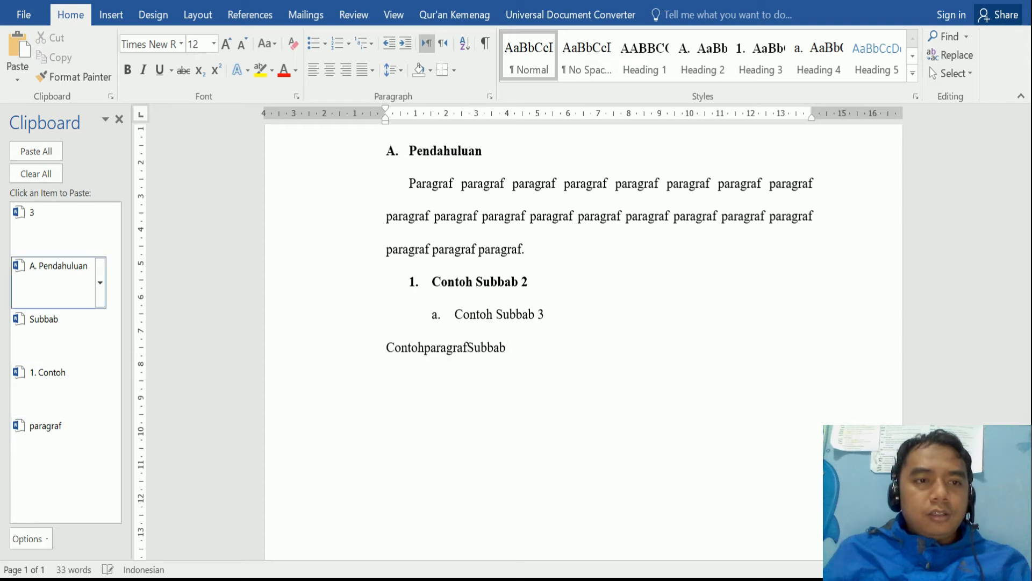
{"action": "left_click", "coordinate": [58, 266]}
{"action": "left_click", "coordinate": [32, 212]}
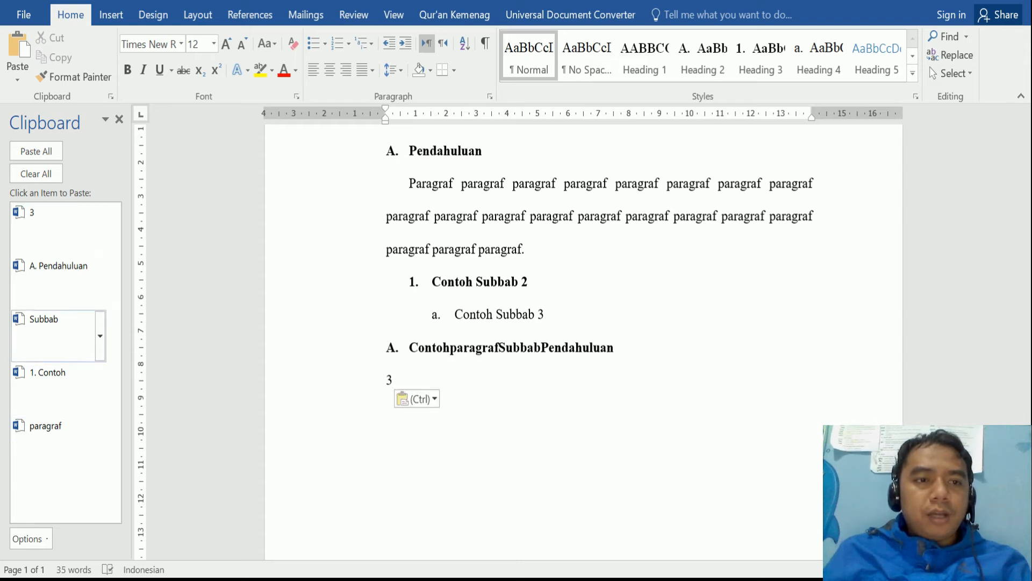
{"action": "left_click", "coordinate": [43, 319]}
{"action": "left_click", "coordinate": [48, 372]}
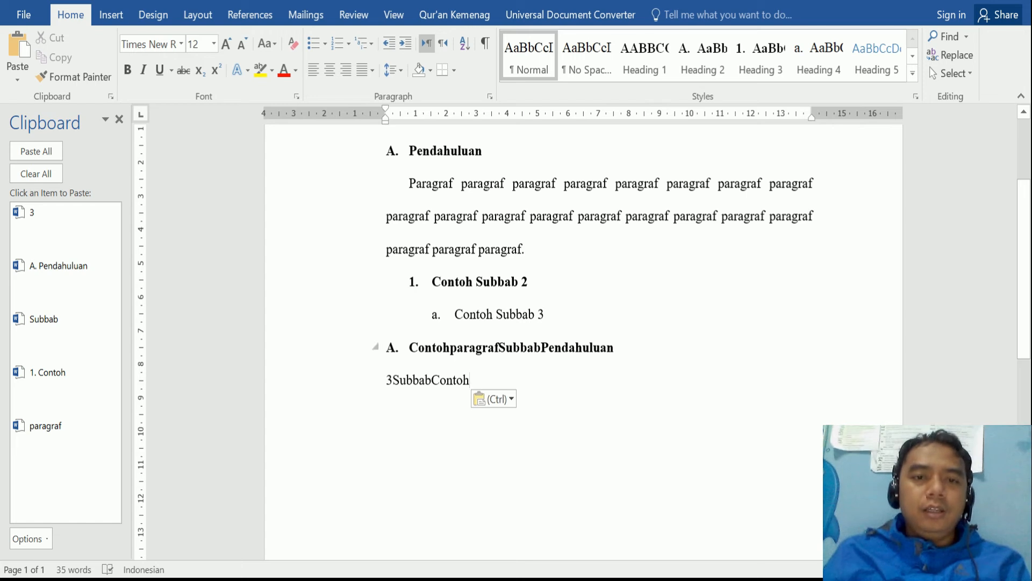
{"action": "left_click_drag", "start_coordinate": [362, 348], "coordinate": [361, 380]}
{"action": "key", "text": "Delete"}
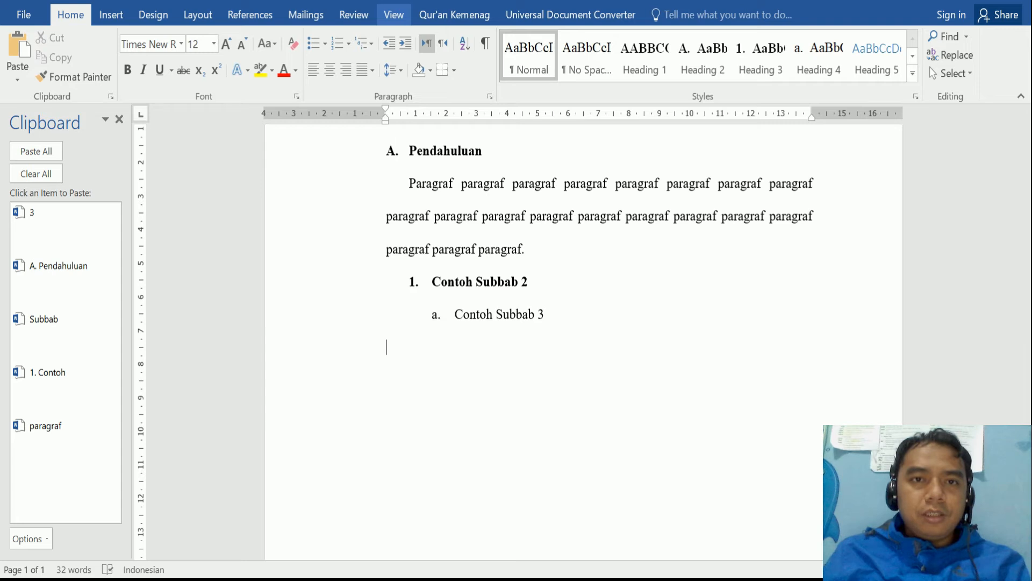
- Show the Navigation Pane listing Bab I, A. Pendahuluan and Contoh Subbab 2
{"action": "left_click", "coordinate": [394, 15]}
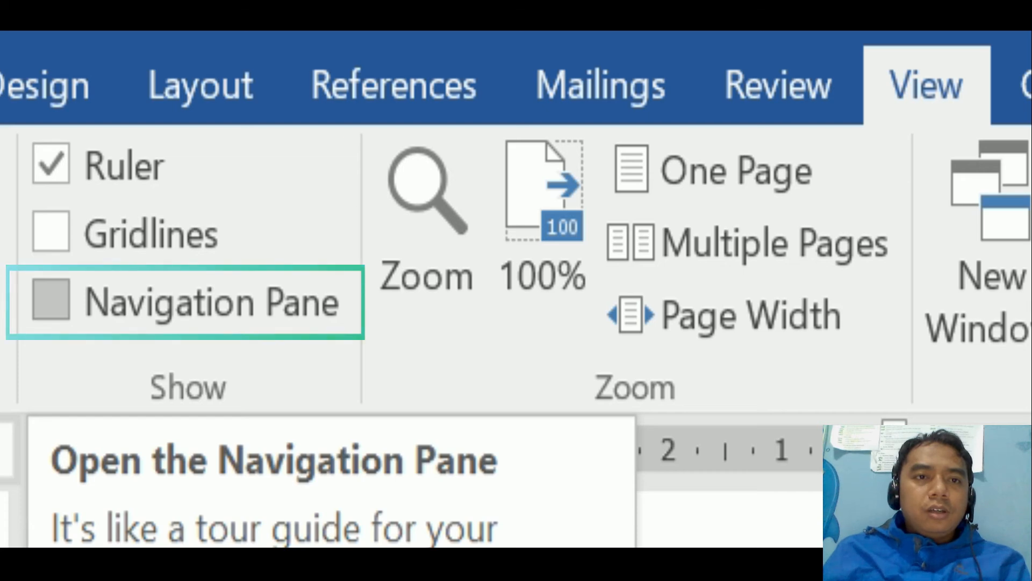
{"action": "left_click", "coordinate": [51, 299]}
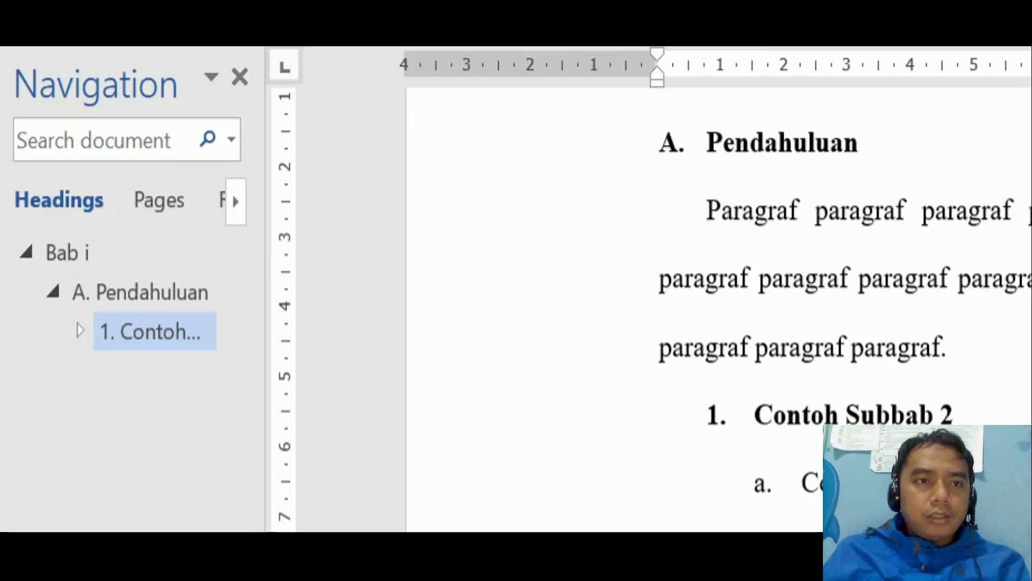
{"action": "left_click", "coordinate": [789, 210]}
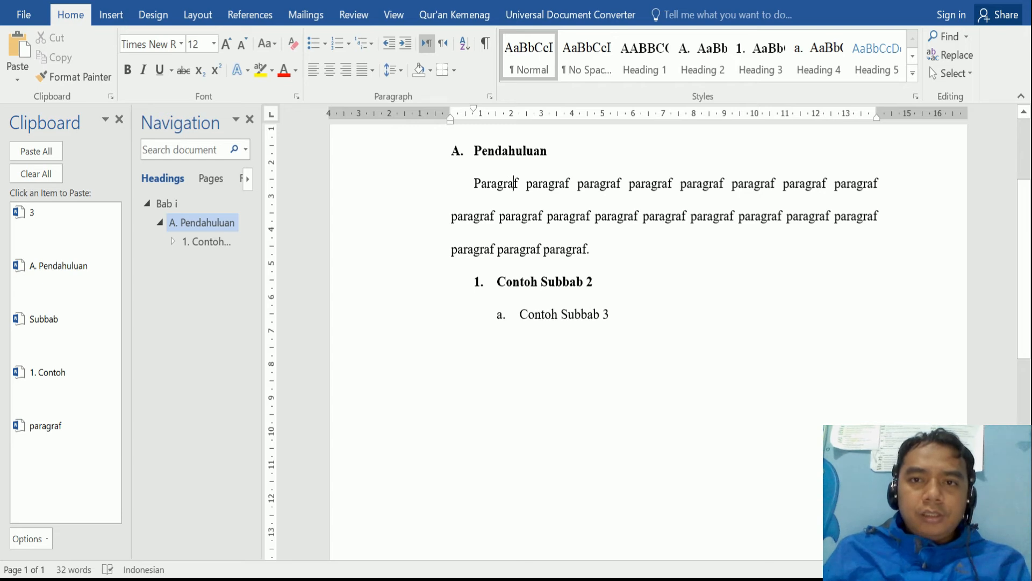
- Turn the Pendahuluan paragraph into unbolded, unnumbered Normal text without a first-line indent
{"action": "left_click", "coordinate": [702, 56]}
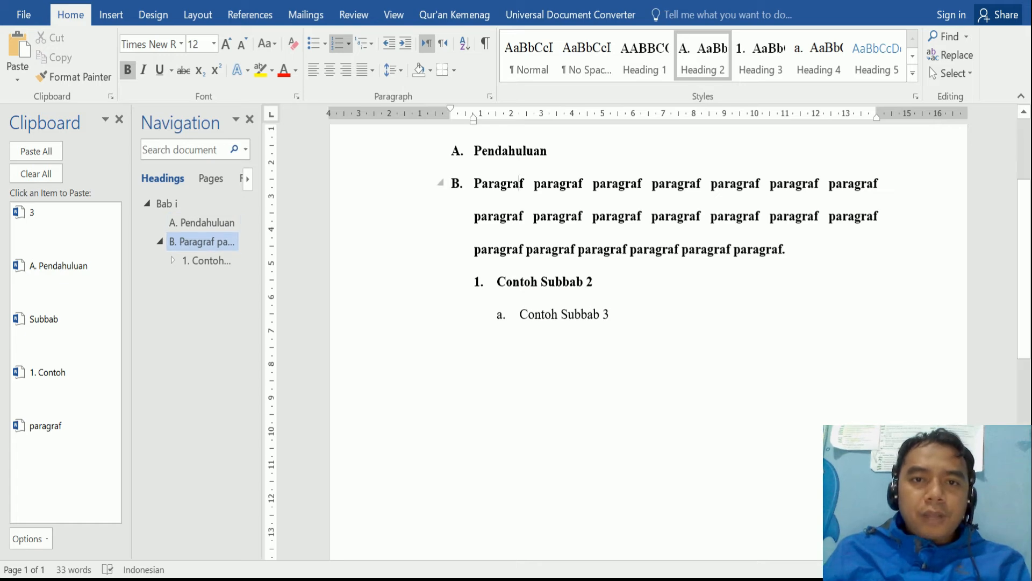
{"action": "left_click_drag", "start_coordinate": [425, 183], "coordinate": [425, 249]}
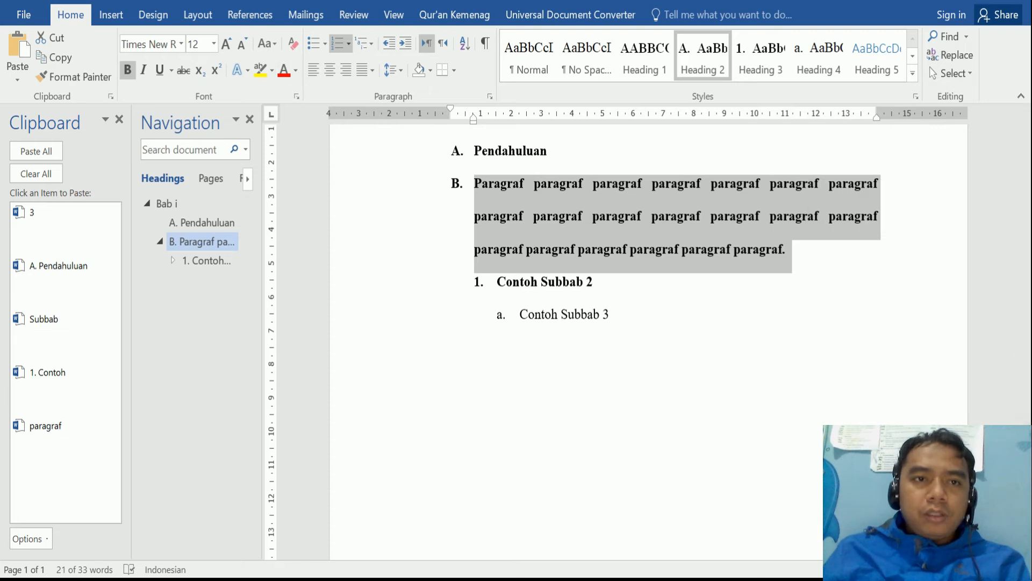
{"action": "key", "text": "ctrl+b"}
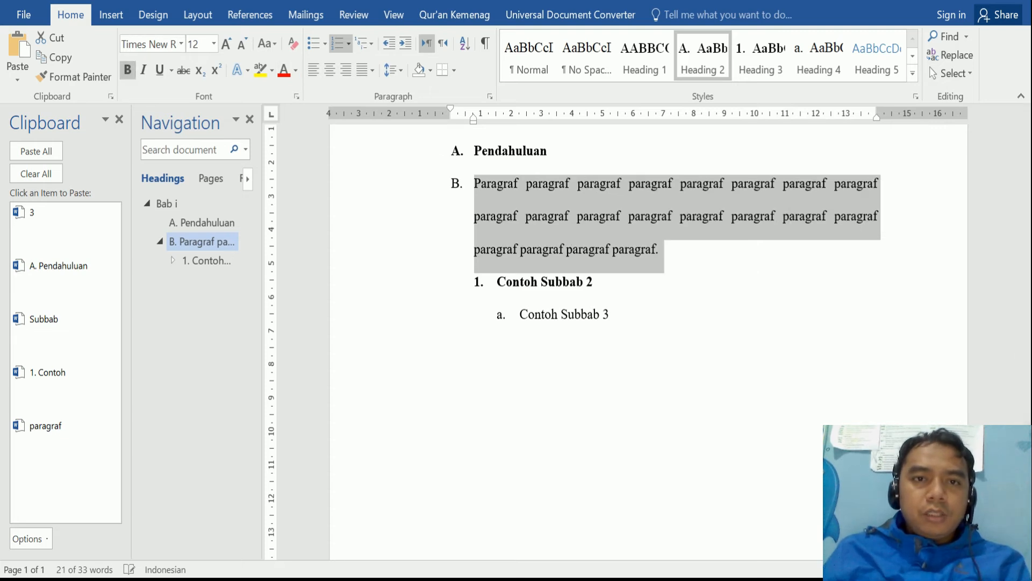
{"action": "left_click", "coordinate": [337, 44]}
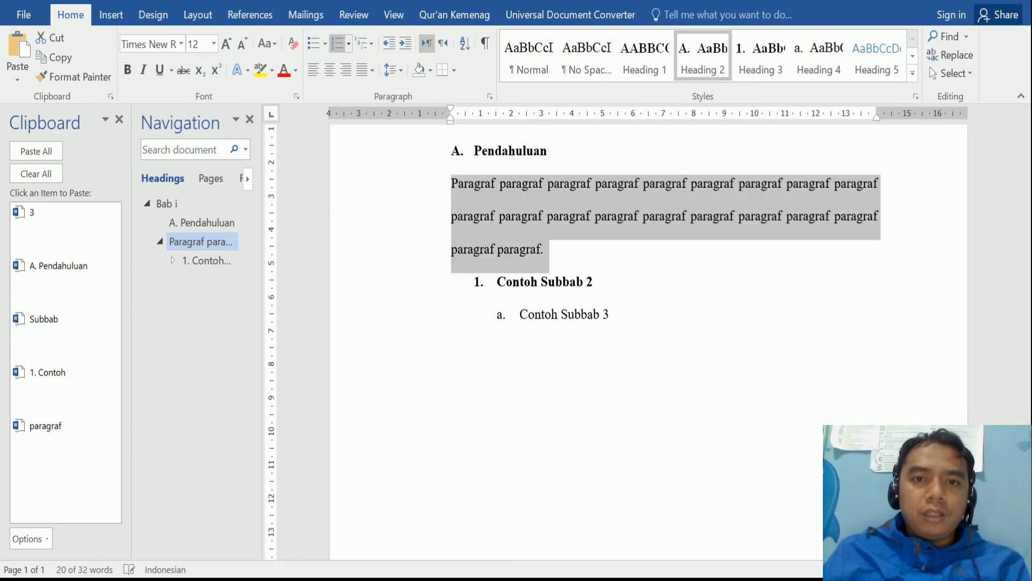
{"action": "left_click_drag", "start_coordinate": [451, 108], "coordinate": [473, 108]}
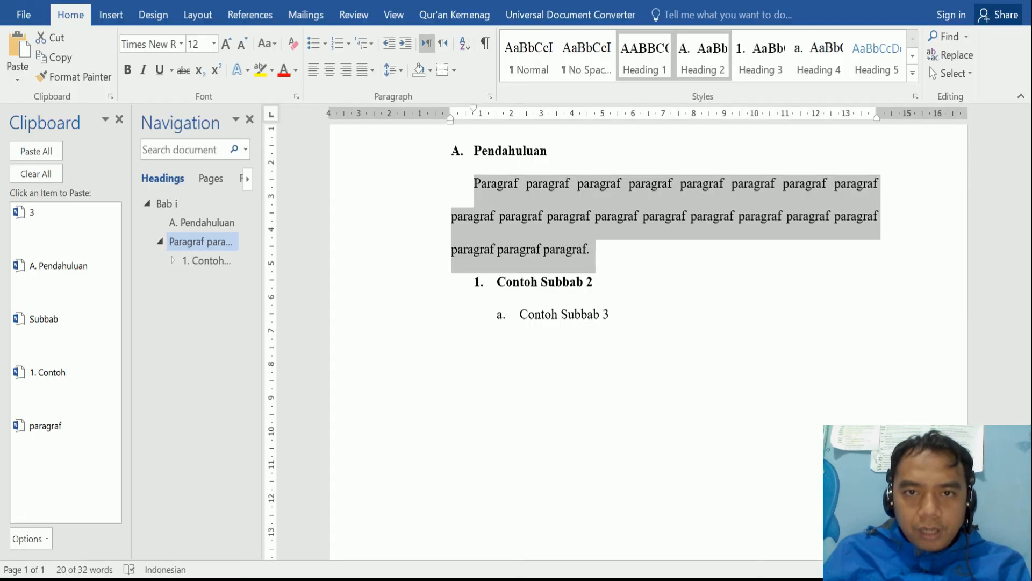
{"action": "left_click", "coordinate": [529, 55]}
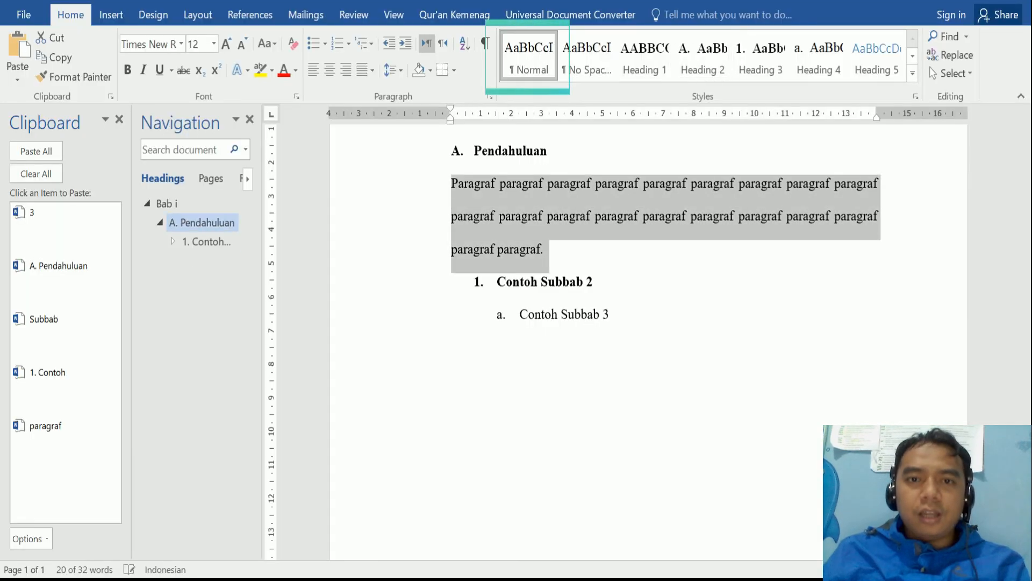
{"action": "left_click", "coordinate": [522, 215]}
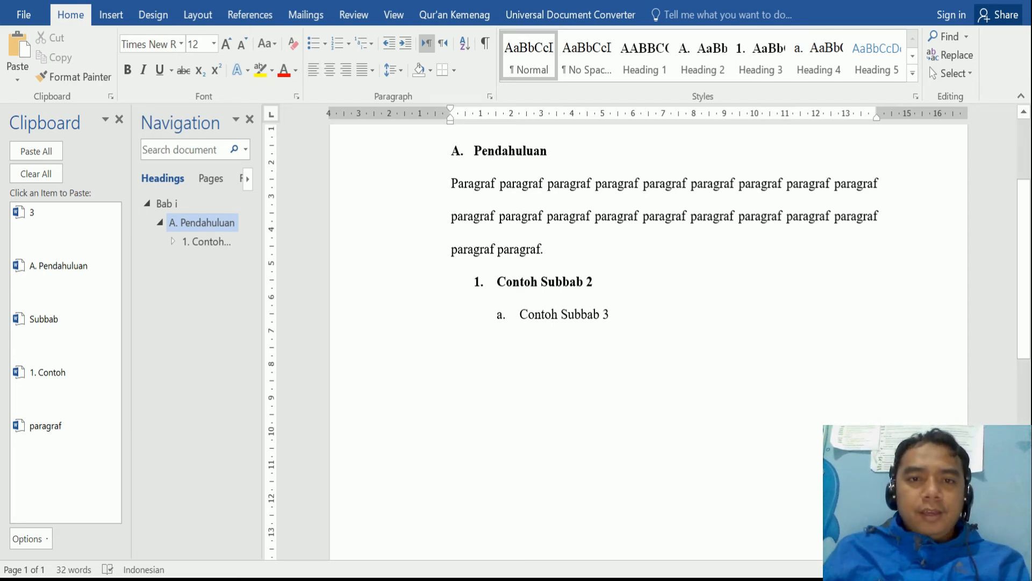
{"action": "scroll", "coordinate": [661, 269], "scroll_direction": "up", "scroll_amount": 2}
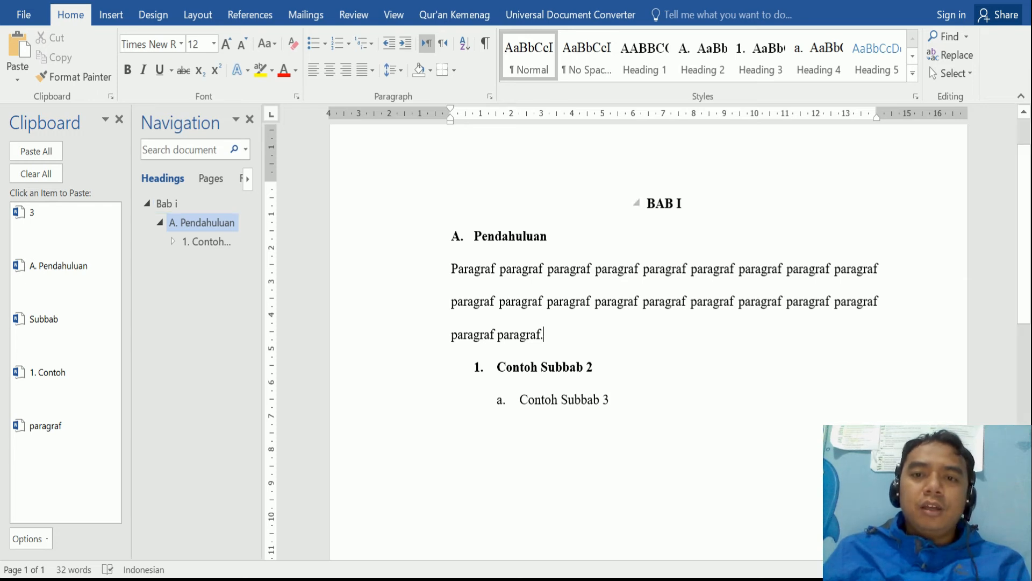
- Cycle the BAB I chapter heading's capitalisation with Shift+F3
{"action": "left_click_drag", "start_coordinate": [683, 204], "coordinate": [647, 204]}
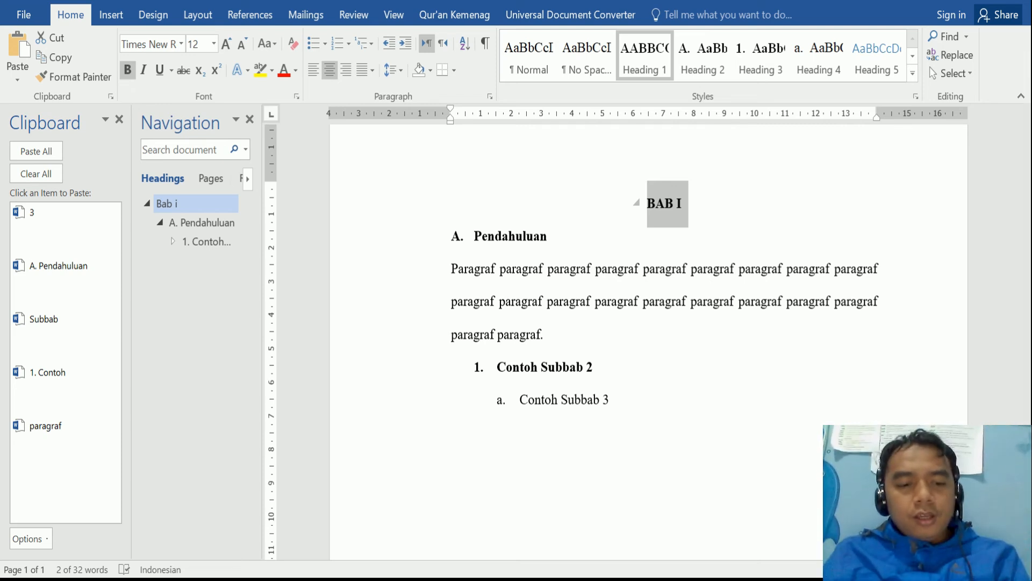
{"action": "key", "text": "shift+F3"}
{"action": "key", "text": "shift+F3"}
{"action": "key", "text": "shift+F3"}
{"action": "key", "text": "shift+F3"}
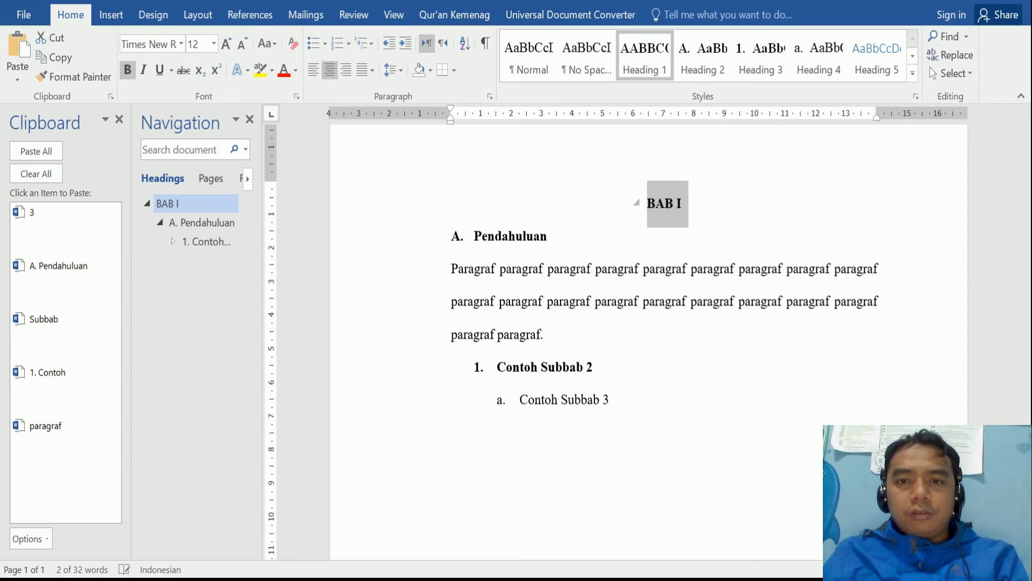
{"action": "key", "text": "shift+F3"}
{"action": "key", "text": "shift+F3"}
{"action": "key", "text": "shift+F3"}
{"action": "key", "text": "shift+F3"}
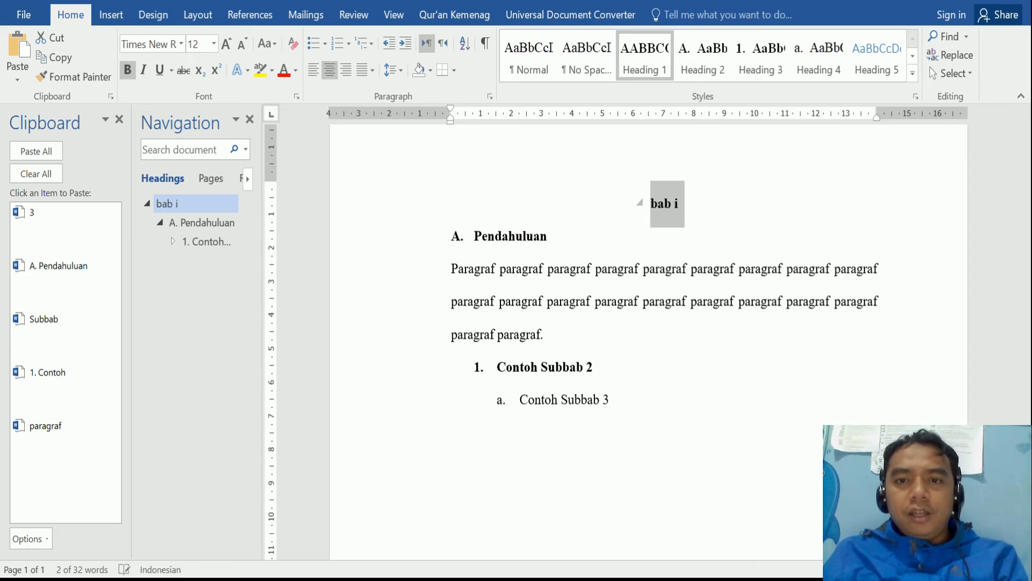
{"action": "key", "text": "shift+F3"}
{"action": "key", "text": "shift+F3"}
{"action": "key", "text": "shift+F3"}
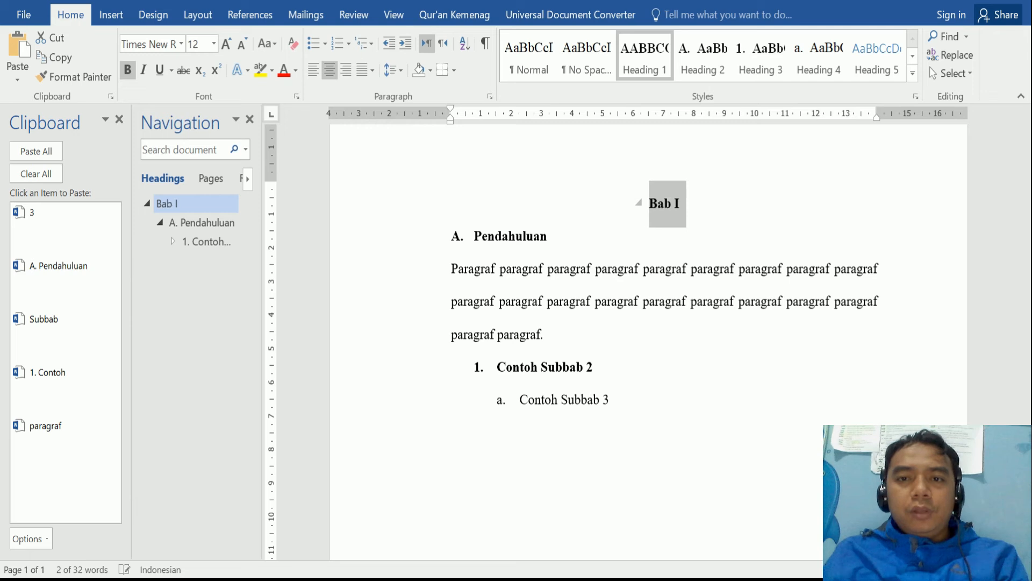
{"action": "key", "text": "shift+F3"}
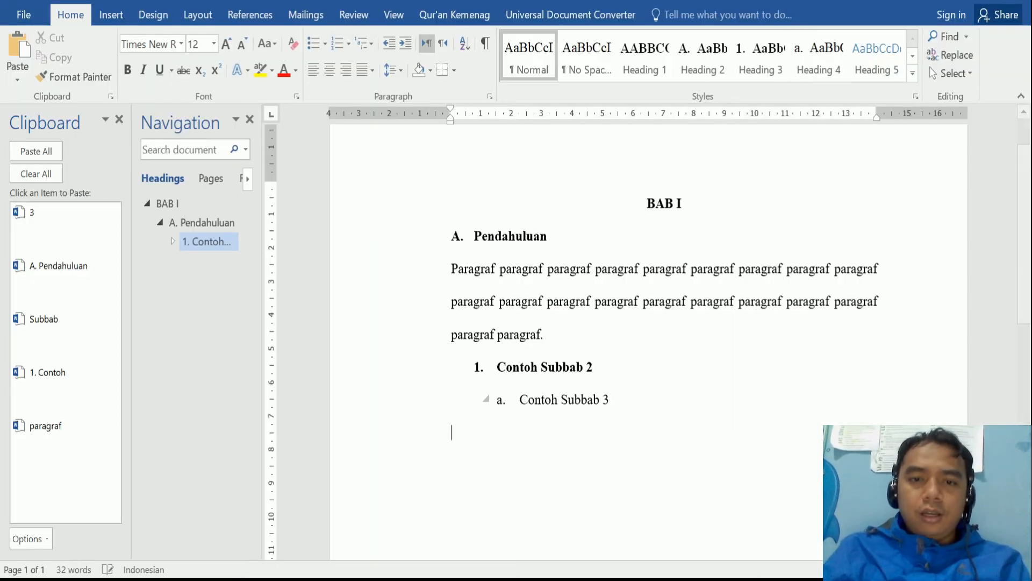
- Type Daftar Isi below Contoh Subbab 3, make it Heading 1, and cut it
{"action": "key", "text": "Return"}
{"action": "type", "text": "Df"}
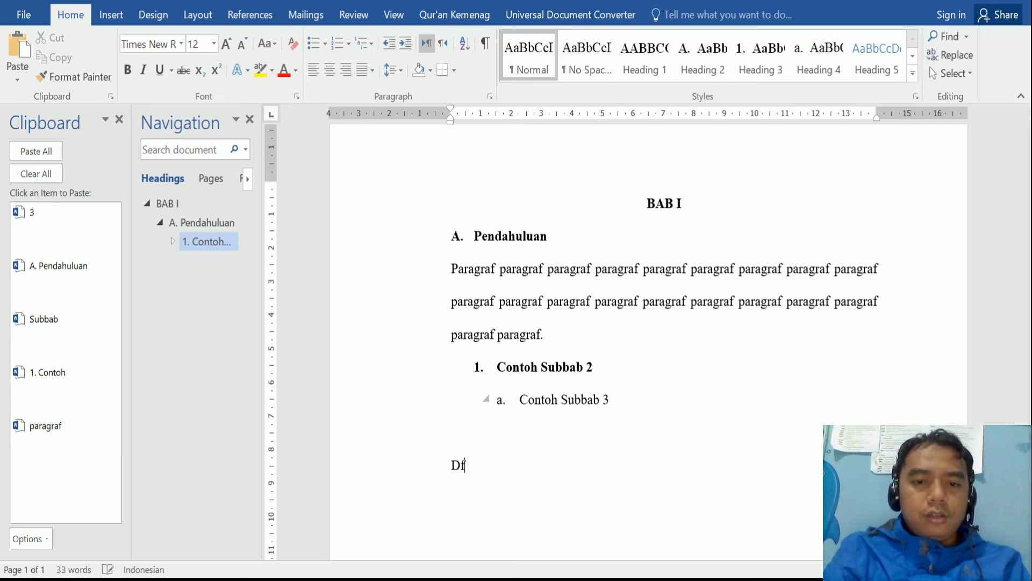
{"action": "key", "text": "BackSpace"}
{"action": "type", "text": "aftar "}
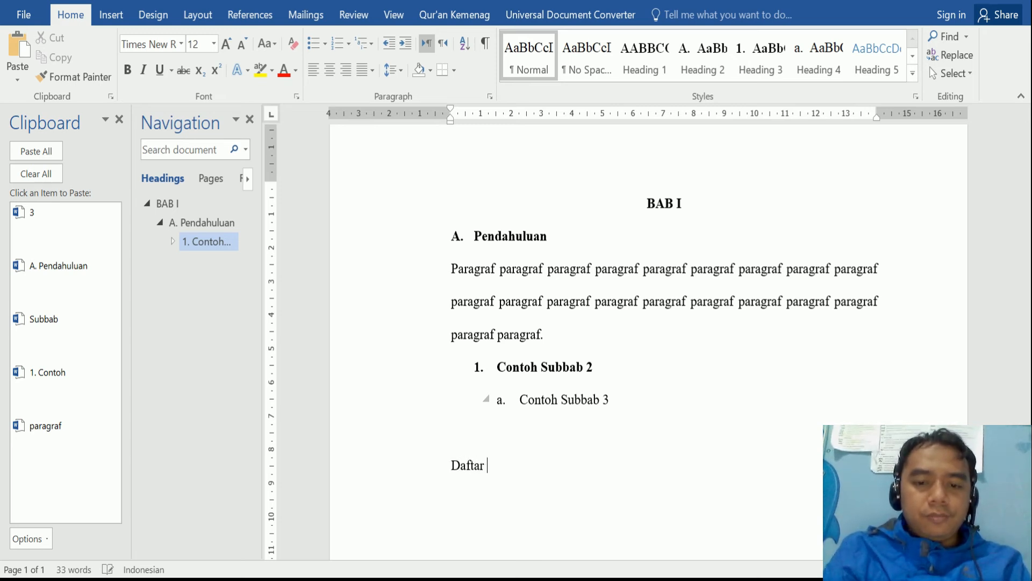
{"action": "type", "text": "Isi"}
{"action": "key", "text": "Return"}
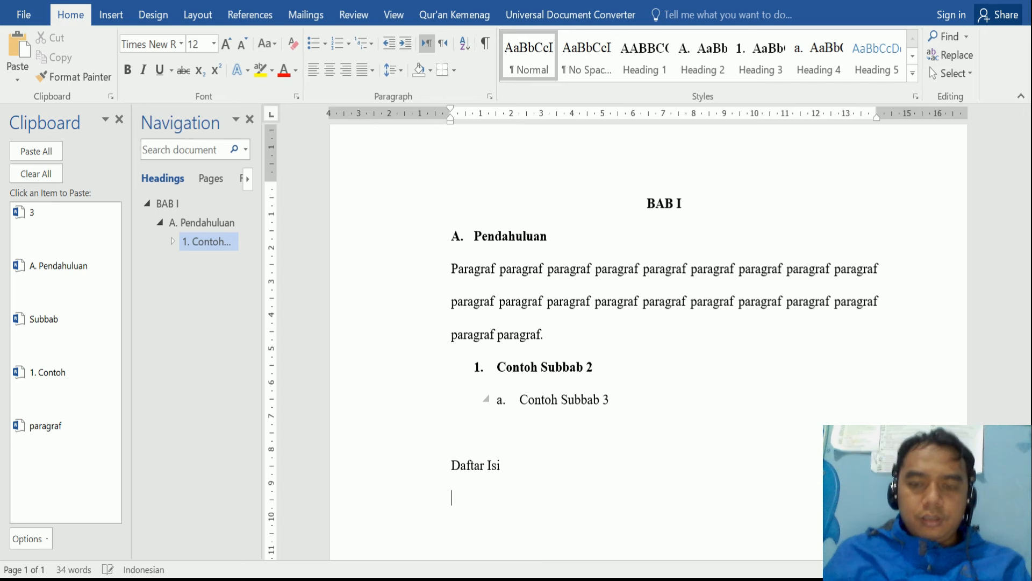
{"action": "key", "text": "Up"}
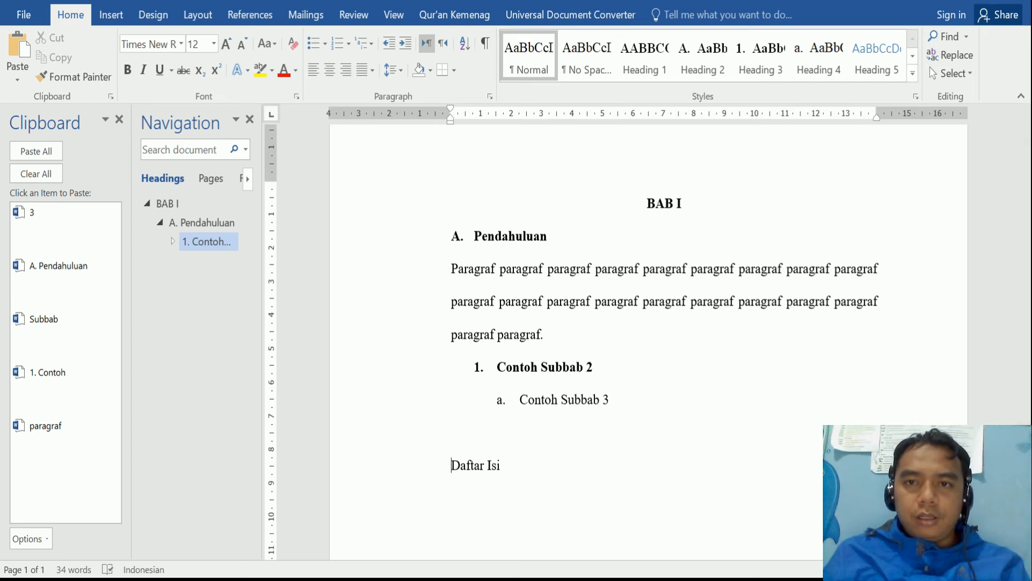
{"action": "left_click", "coordinate": [645, 56]}
{"action": "scroll", "coordinate": [538, 376], "scroll_direction": "down", "scroll_amount": 1}
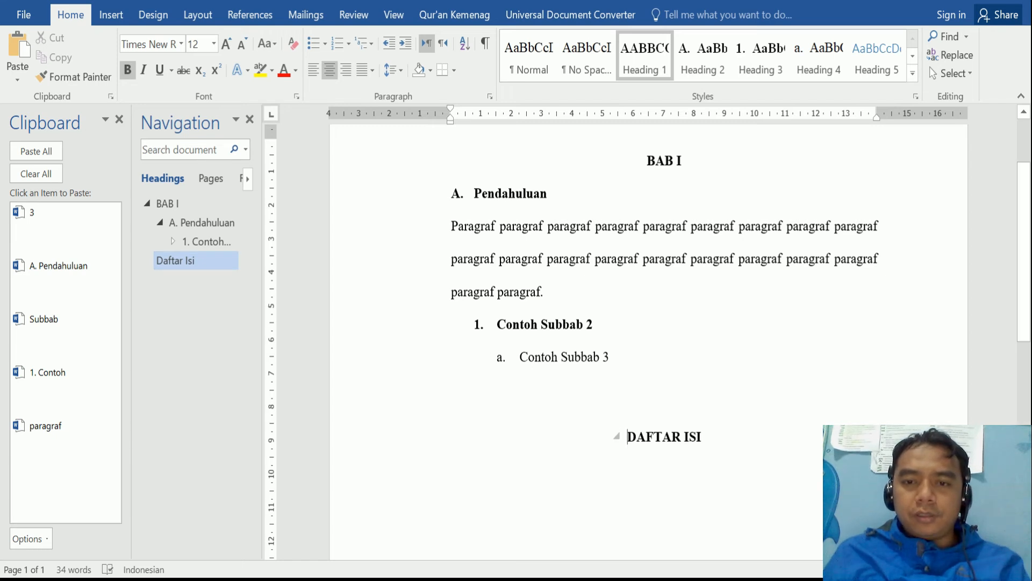
{"action": "key", "text": "shift+End"}
{"action": "key", "text": "ctrl+x"}
- Insert a page break before BAB I, leaving page 1 empty
{"action": "key", "text": "ctrl+Home"}
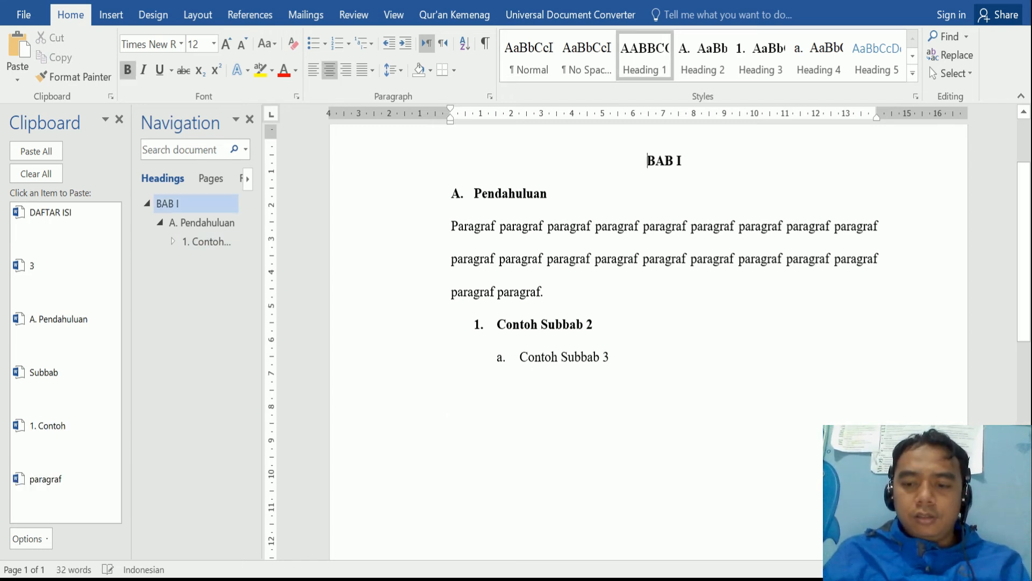
{"action": "key", "text": "ctrl+Return"}
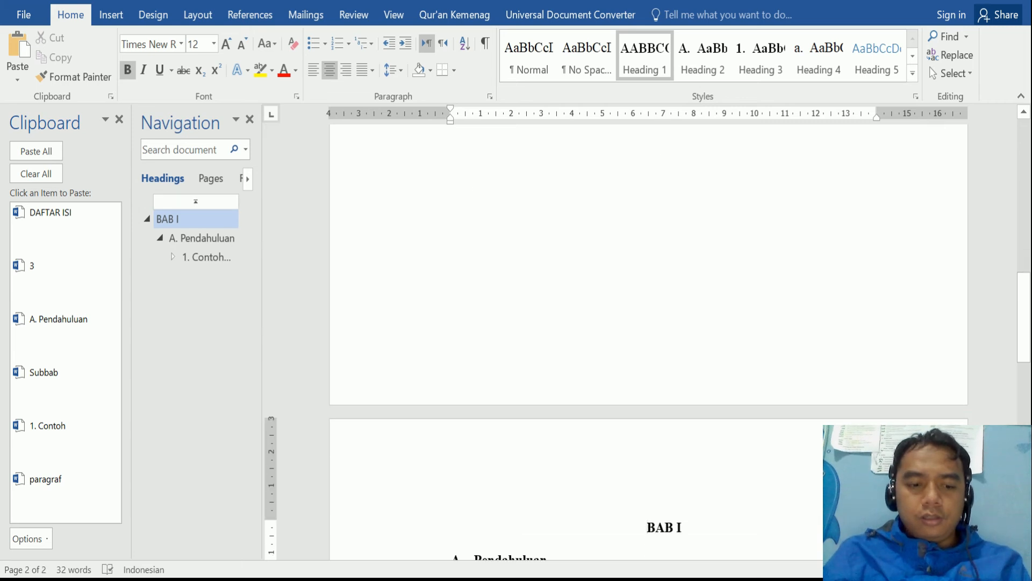
{"action": "key", "text": "ctrl+Home"}
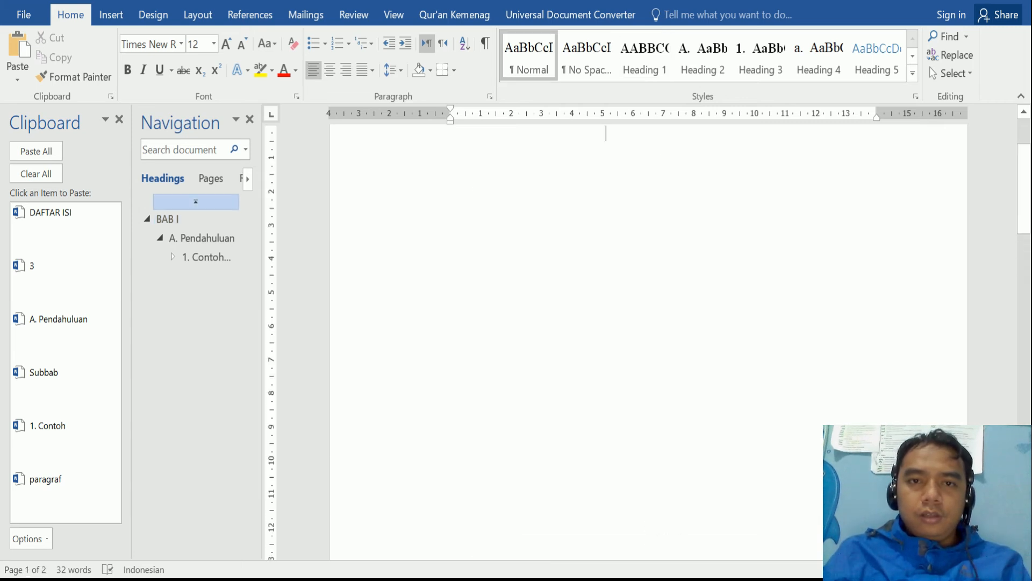
- Paste DAFTAR ISI at the top of page 1 and bring up the table of contents choices
{"action": "key", "text": "ctrl+v"}
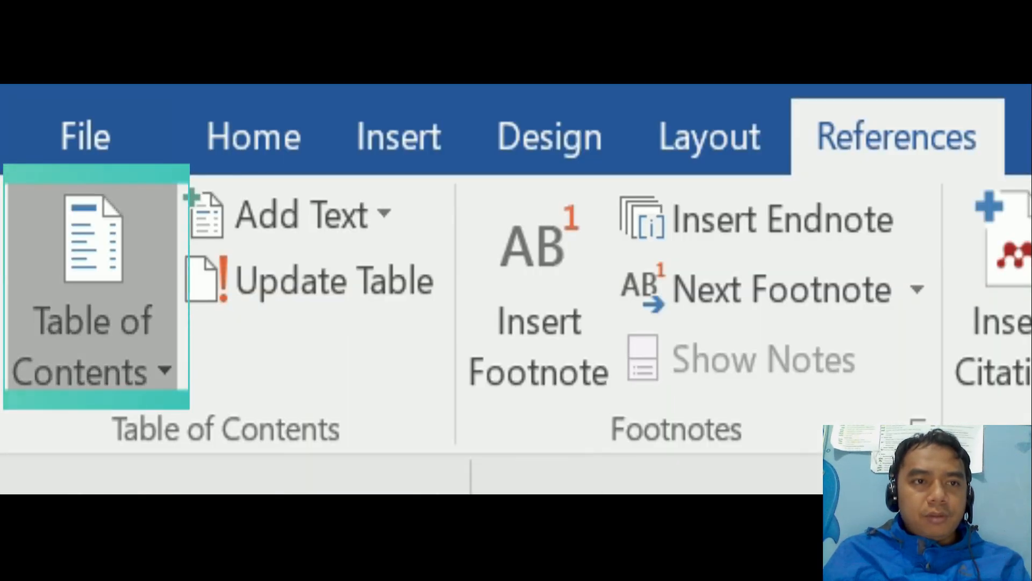
{"action": "left_click", "coordinate": [92, 291]}
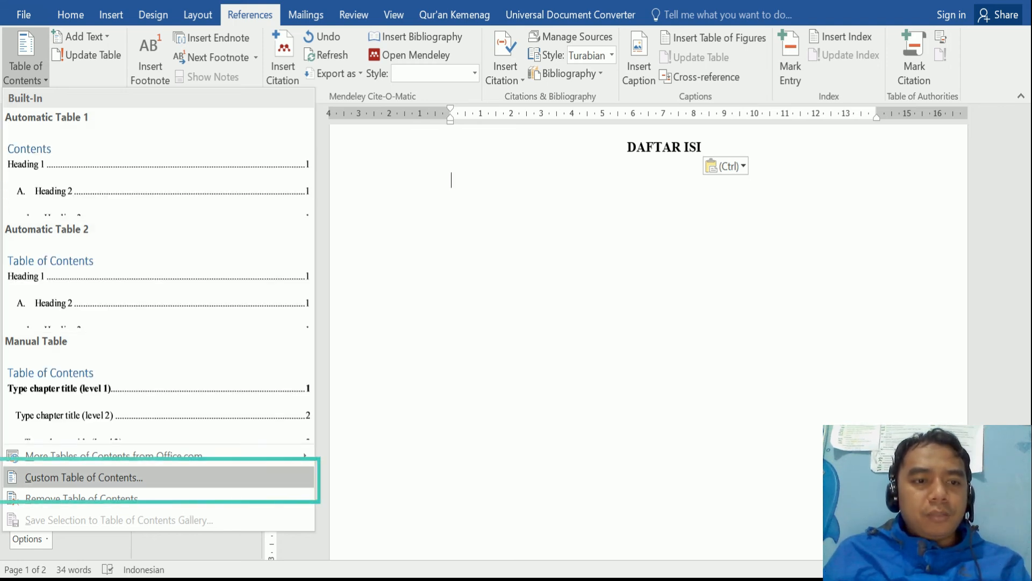
- In Custom Table of Contents options, try mapping Heading 2 and Heading 3 to level 1
{"action": "left_click", "coordinate": [84, 477]}
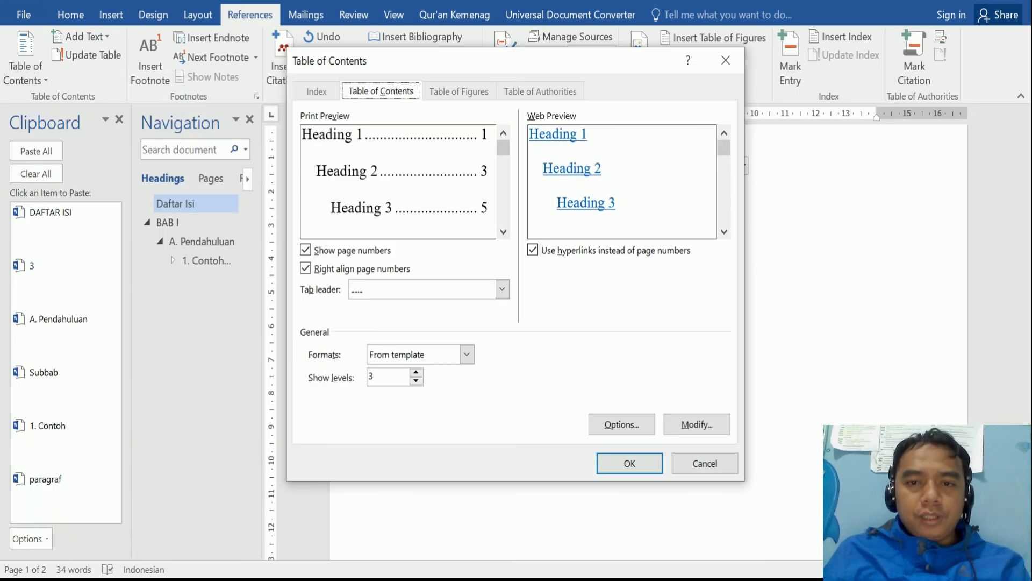
{"action": "left_click", "coordinate": [621, 424]}
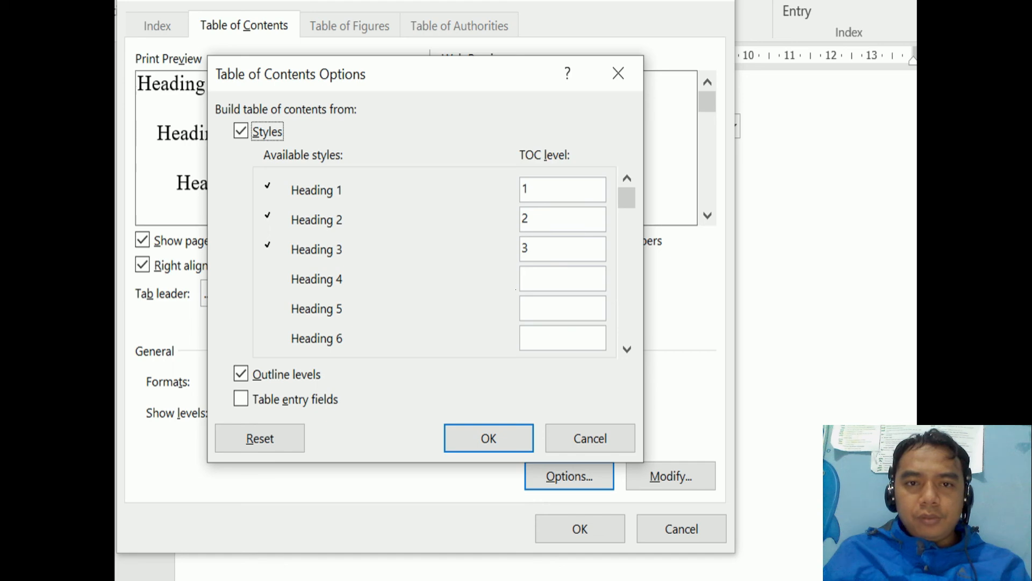
{"action": "left_click_drag", "start_coordinate": [425, 74], "coordinate": [692, 50]}
{"action": "double_click", "coordinate": [796, 195]}
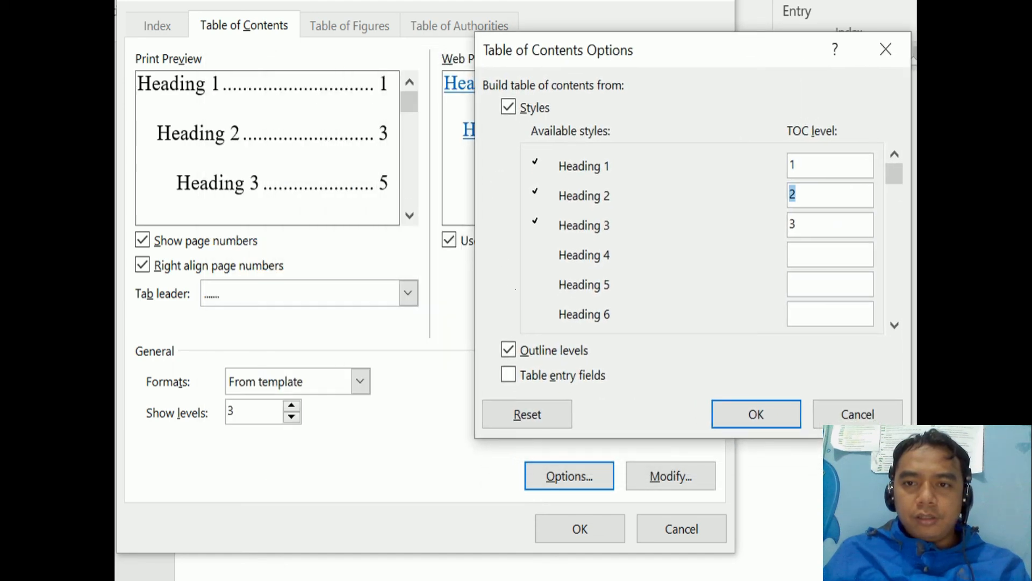
{"action": "type", "text": "1"}
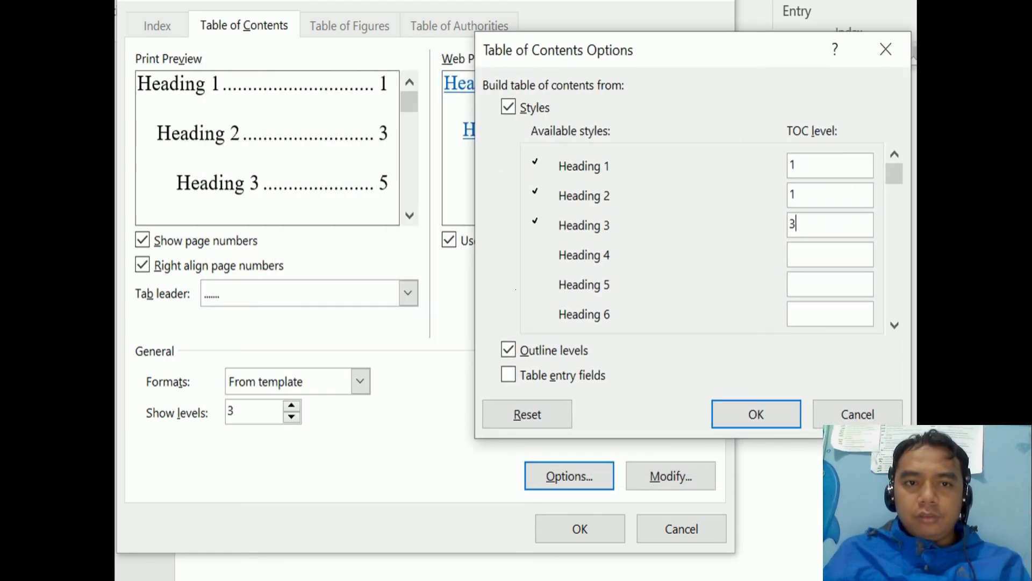
{"action": "double_click", "coordinate": [792, 224]}
{"action": "type", "text": "1"}
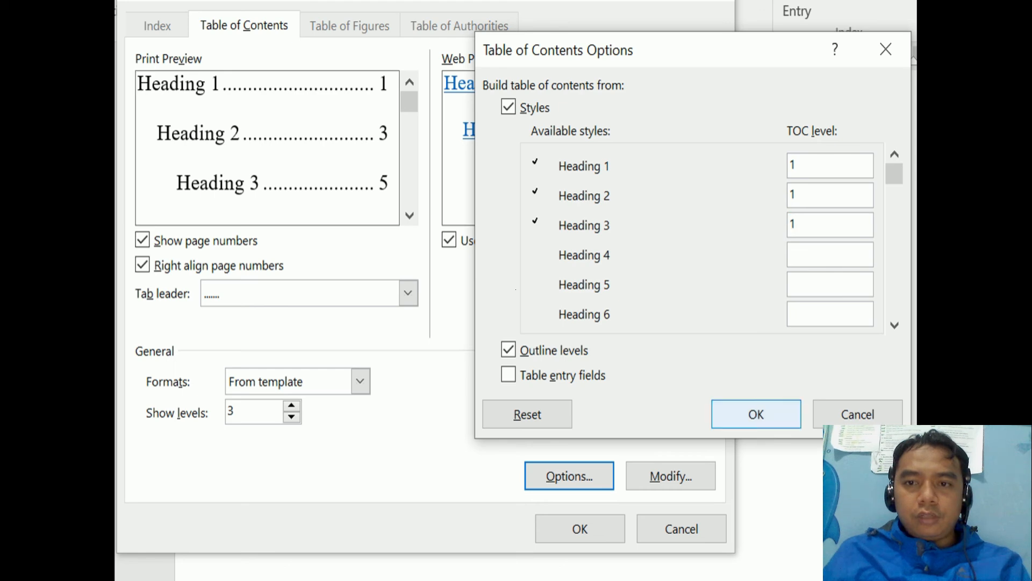
{"action": "left_click", "coordinate": [756, 414]}
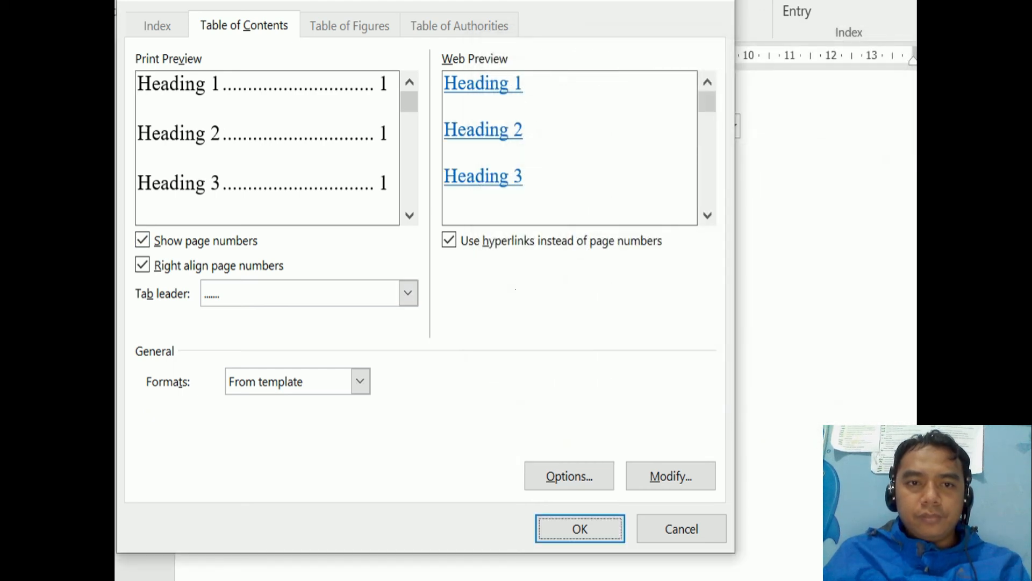
- Reset Heading 2 to level 2 and Heading 3 to level 3, then insert the table of contents
{"action": "left_click", "coordinate": [569, 476]}
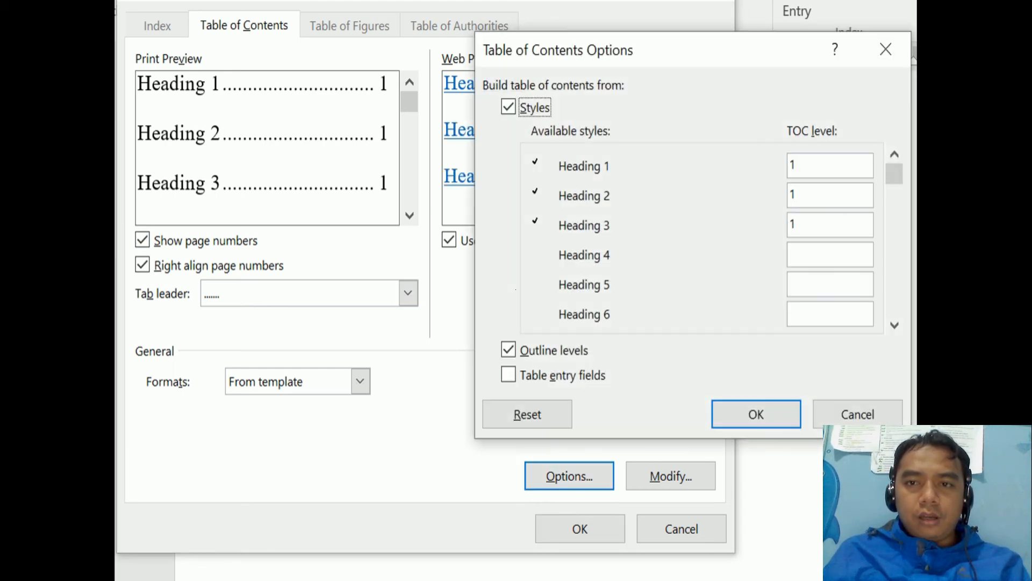
{"action": "double_click", "coordinate": [794, 194]}
{"action": "type", "text": "2"}
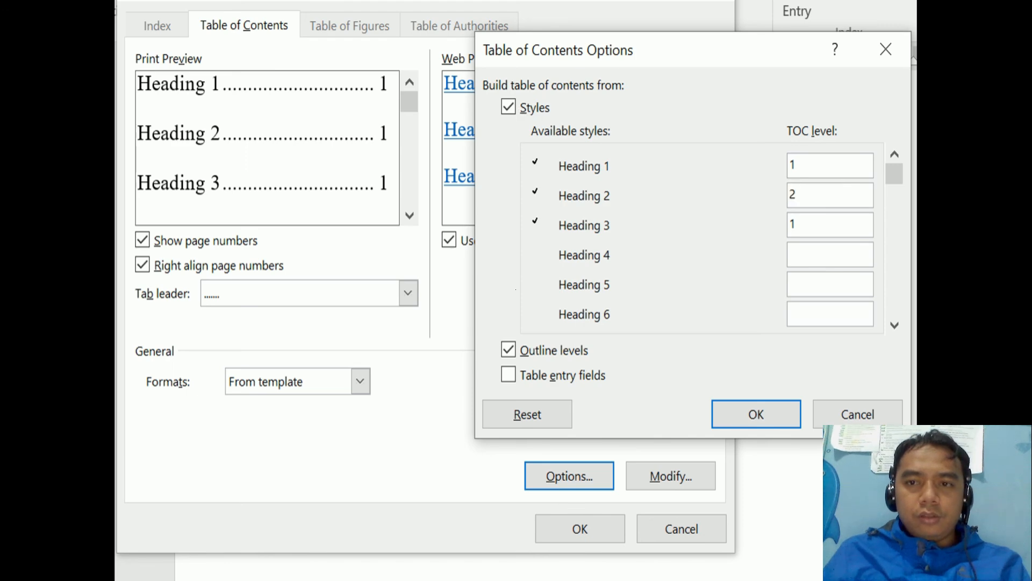
{"action": "key", "text": "Tab"}
{"action": "key", "text": "Return"}
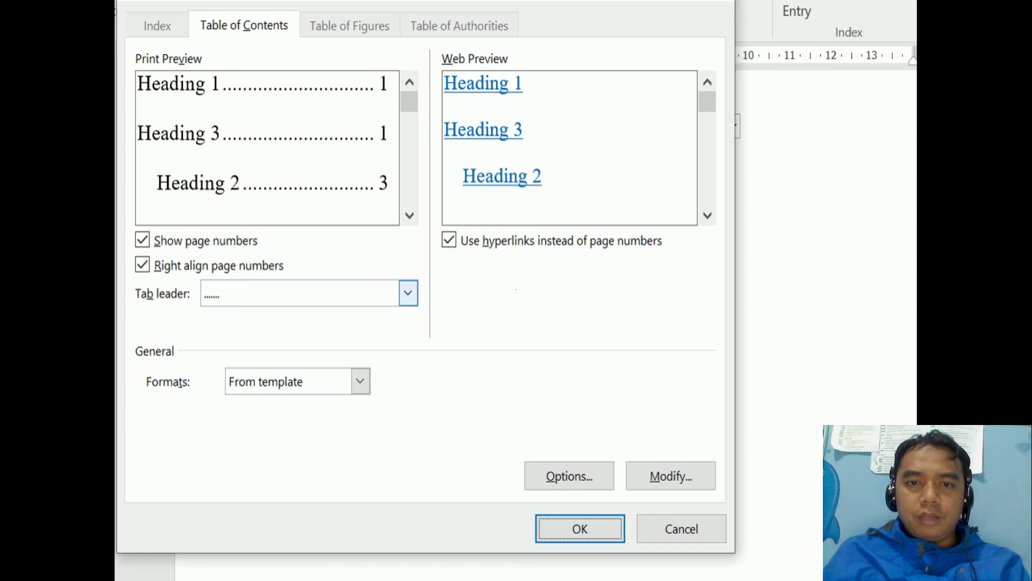
{"action": "left_click", "coordinate": [569, 476]}
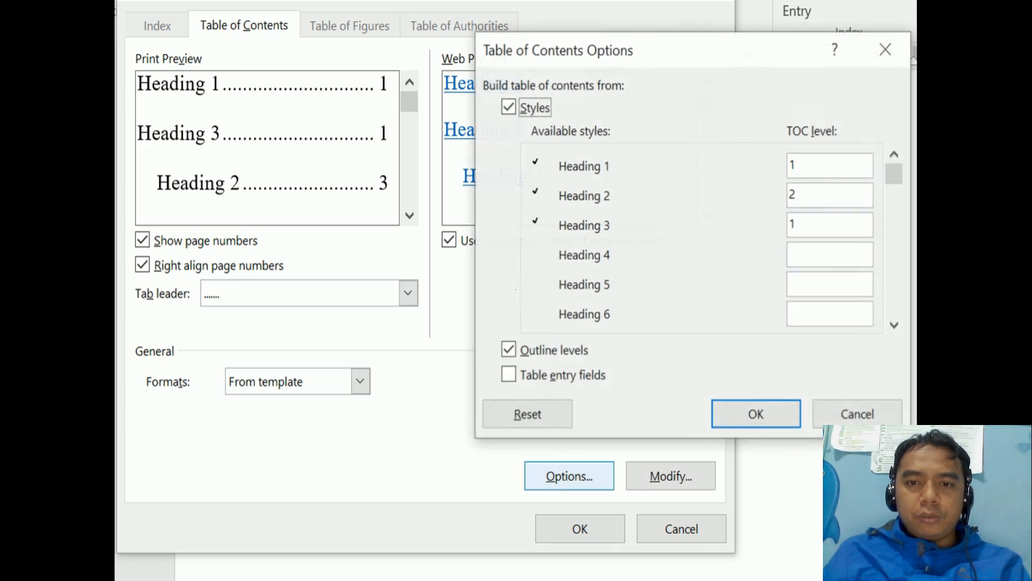
{"action": "double_click", "coordinate": [794, 224]}
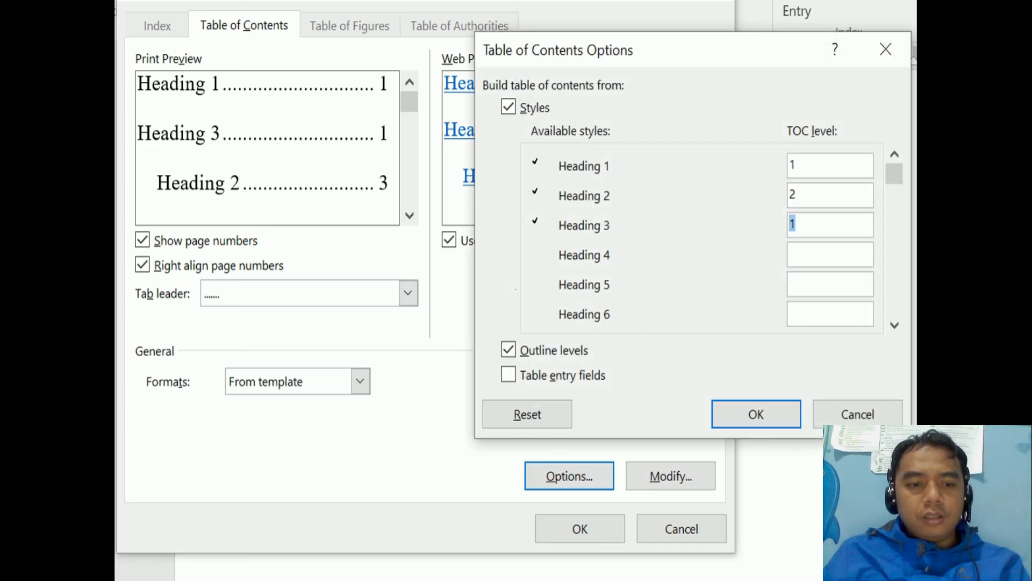
{"action": "type", "text": "3"}
{"action": "left_click", "coordinate": [756, 414]}
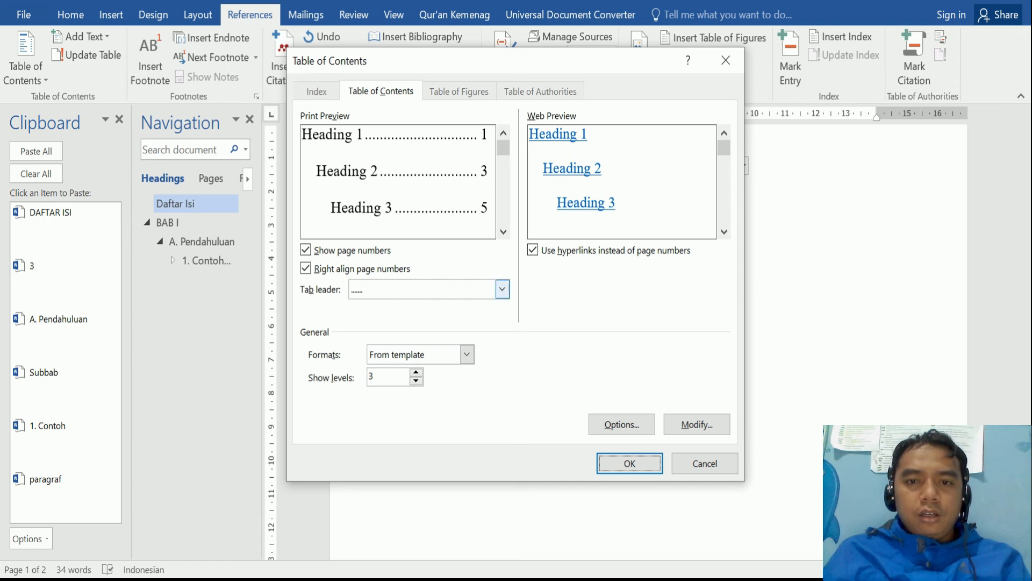
{"action": "left_click", "coordinate": [629, 463]}
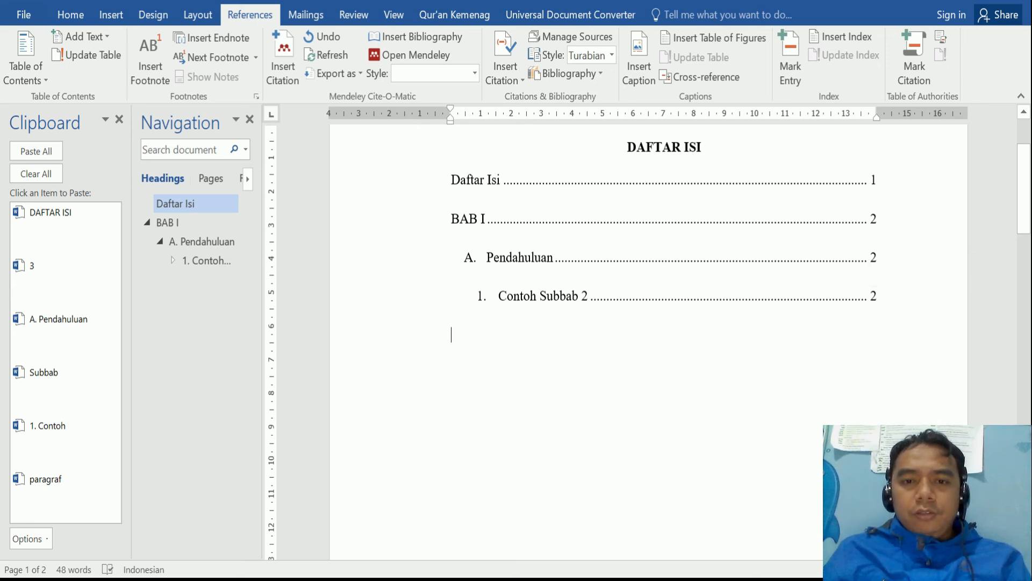
- Scroll through the contents page and page 2 to check the table of contents page numbers
{"action": "scroll", "coordinate": [649, 342], "scroll_direction": "up", "scroll_amount": 3}
{"action": "scroll", "coordinate": [648, 342], "scroll_direction": "down", "scroll_amount": 3}
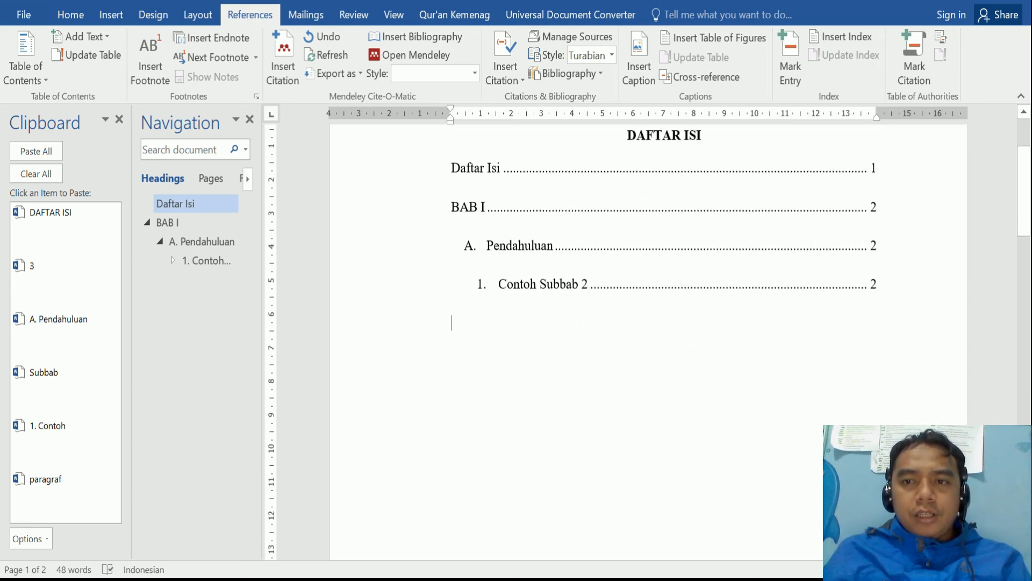
{"action": "scroll", "coordinate": [648, 342], "scroll_direction": "down", "scroll_amount": 10}
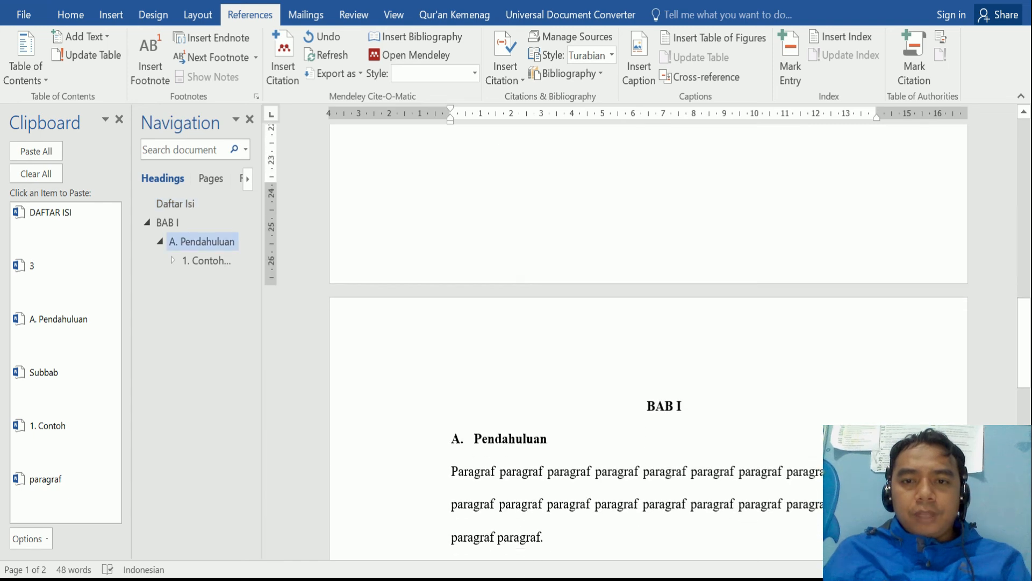
{"action": "scroll", "coordinate": [649, 342], "scroll_direction": "up", "scroll_amount": 3}
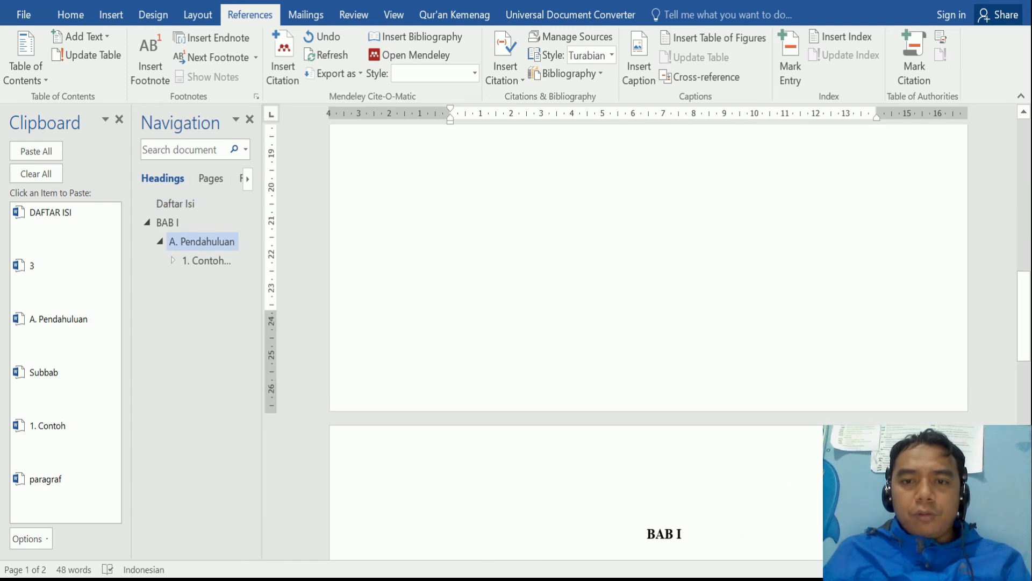
{"action": "scroll", "coordinate": [554, 336], "scroll_direction": "up", "scroll_amount": 15}
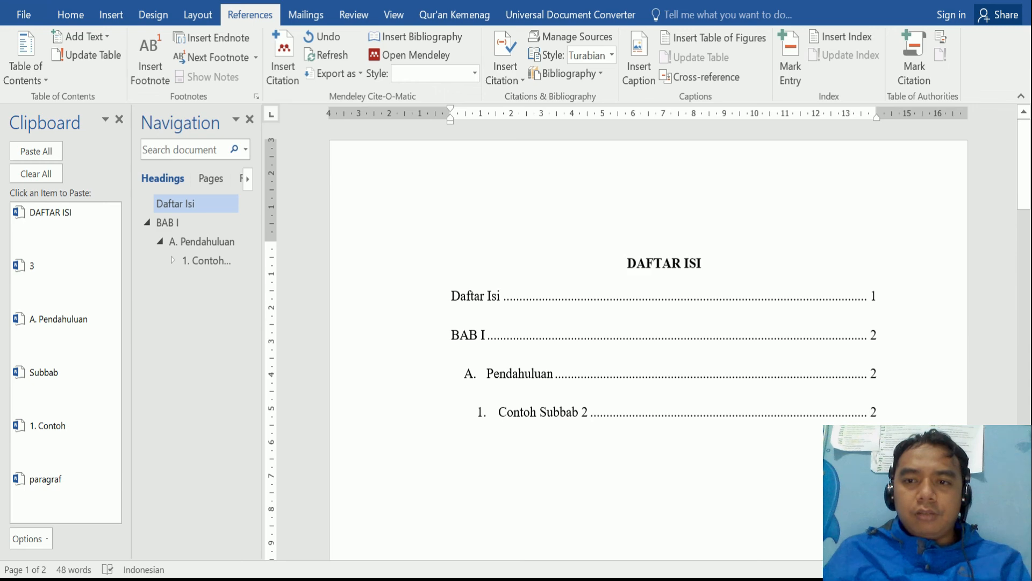
{"action": "scroll", "coordinate": [648, 349], "scroll_direction": "down", "scroll_amount": 3}
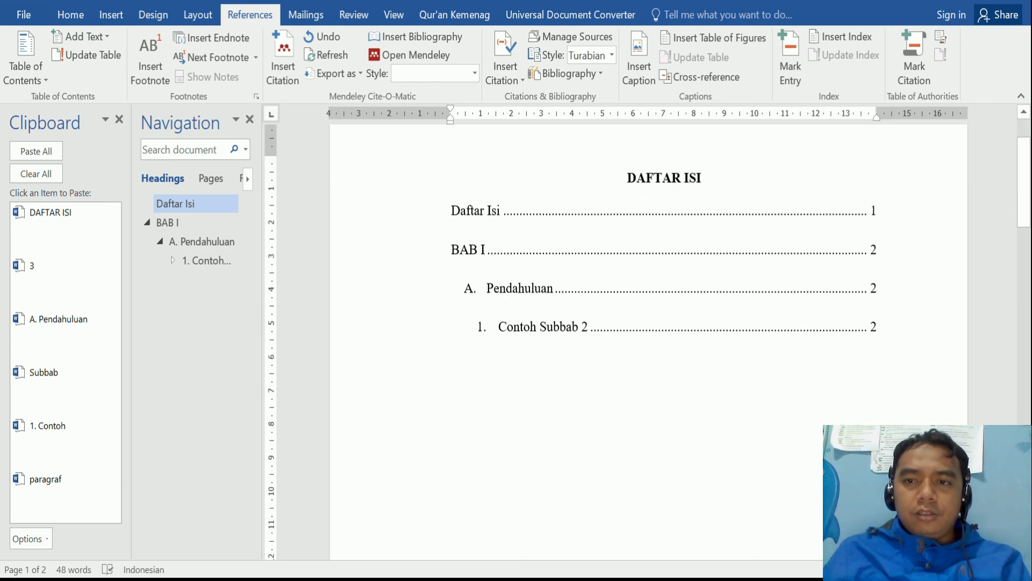
{"action": "scroll", "coordinate": [648, 342], "scroll_direction": "down", "scroll_amount": 12}
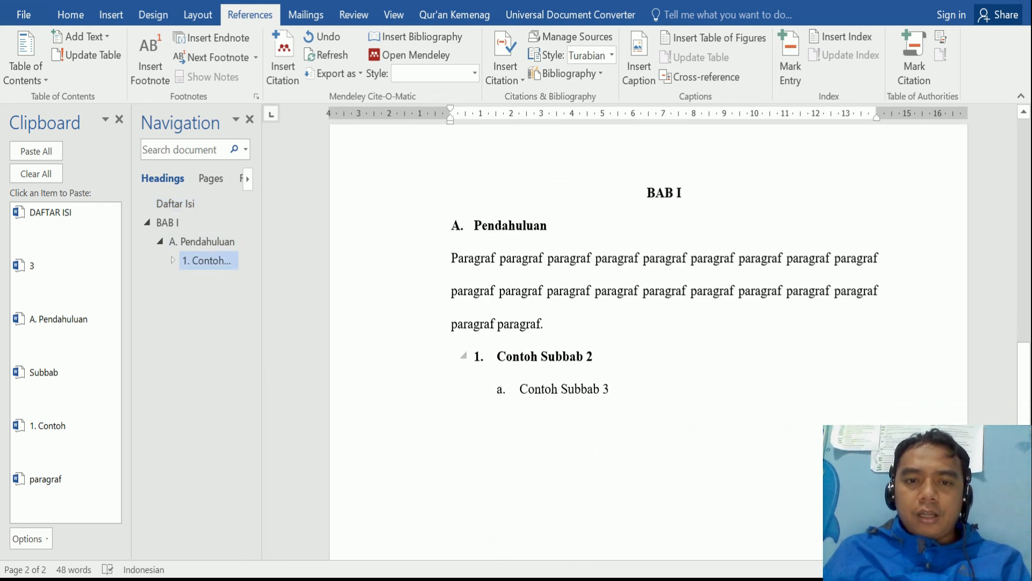
- Insert a page break so Contoh Subbab 2 starts on page 3
{"action": "left_click", "coordinate": [544, 323]}
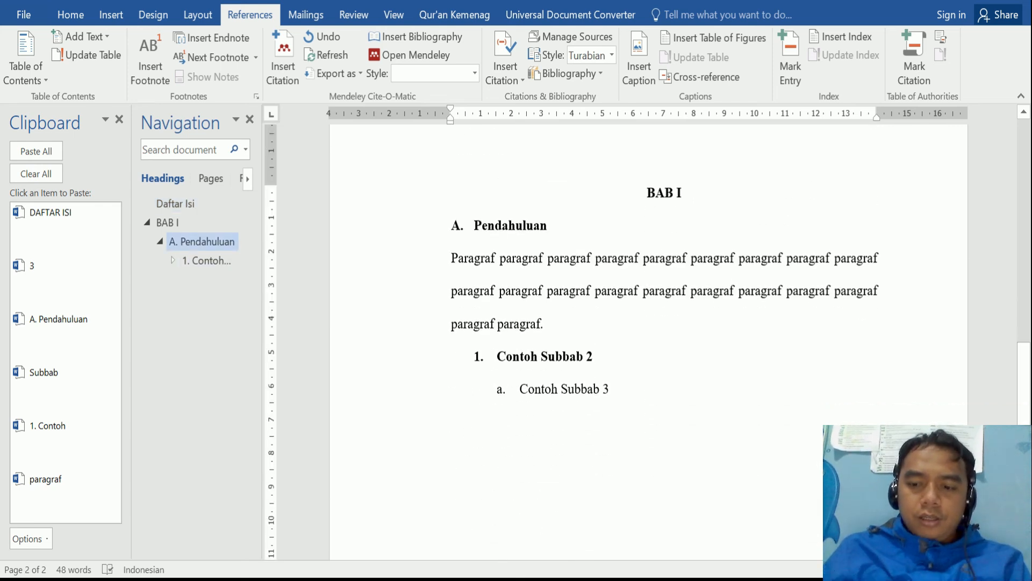
{"action": "left_click", "coordinate": [479, 356]}
{"action": "left_click", "coordinate": [497, 357]}
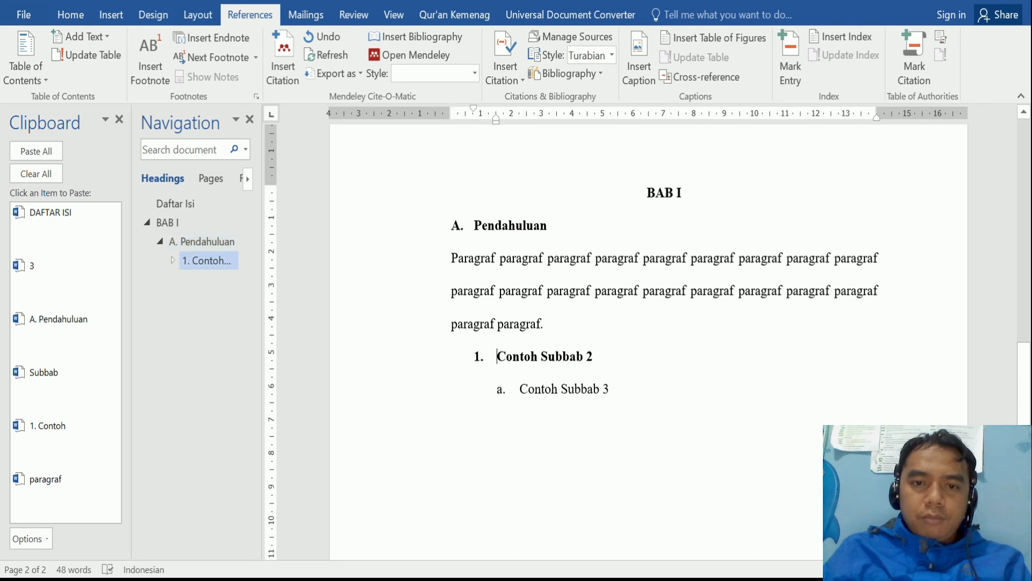
{"action": "key", "text": "Left"}
{"action": "key", "text": "Left"}
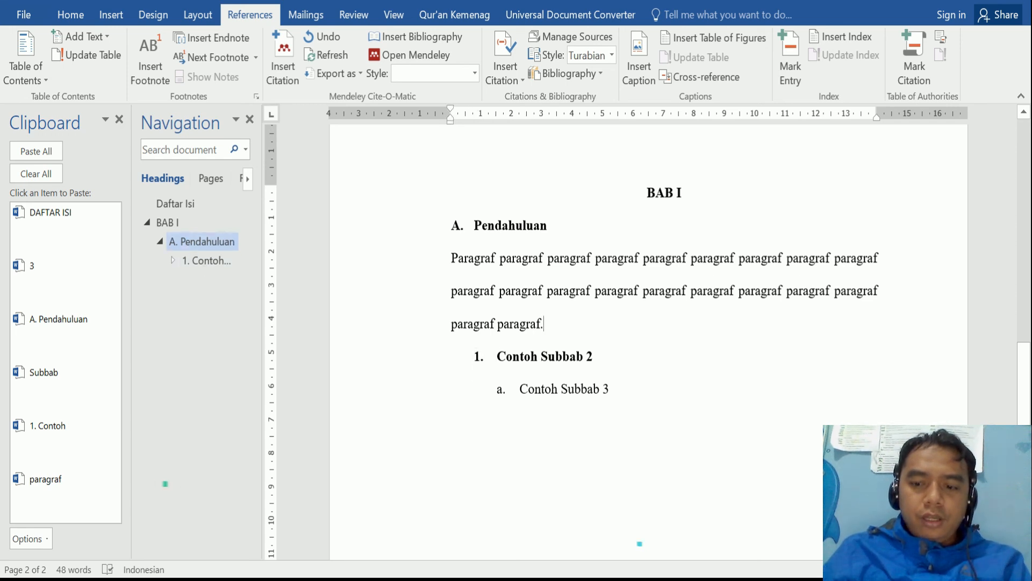
{"action": "key", "text": "ctrl+Return"}
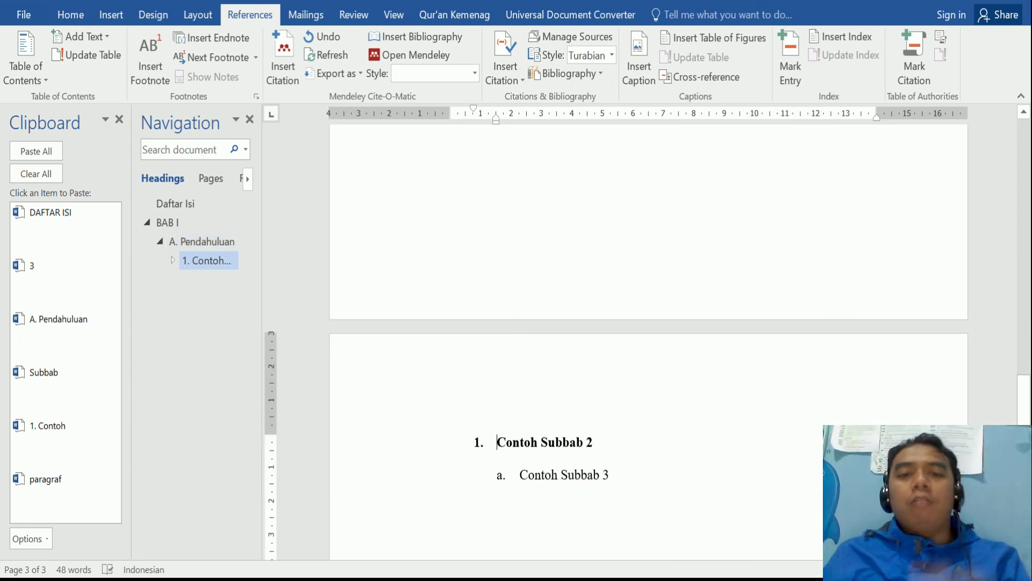
- Insert a page break before Contoh Subbab 3 so it sits alone on page 4
{"action": "scroll", "coordinate": [648, 262], "scroll_direction": "down", "scroll_amount": 5}
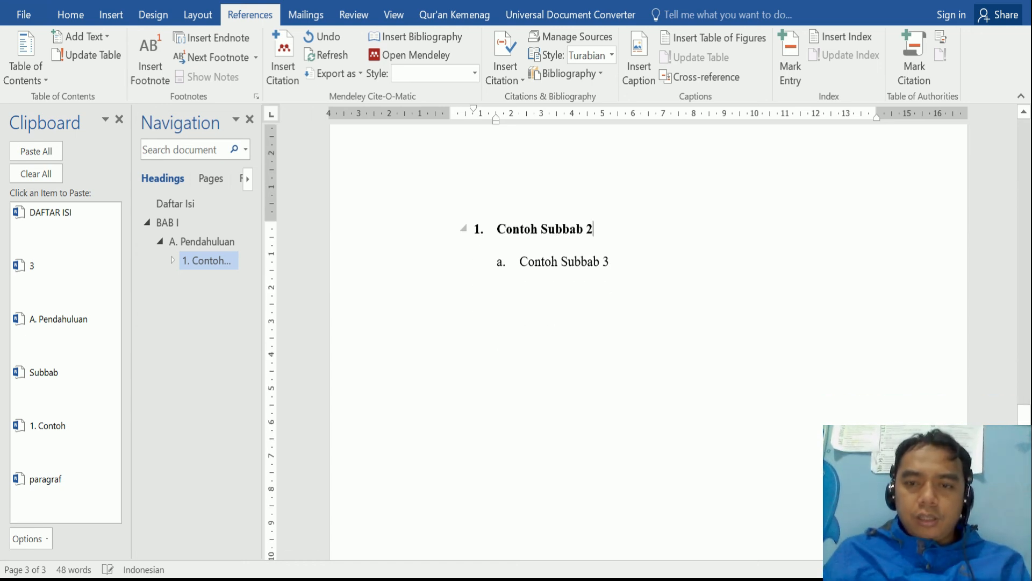
{"action": "left_click", "coordinate": [508, 262]}
{"action": "left_click", "coordinate": [520, 262]}
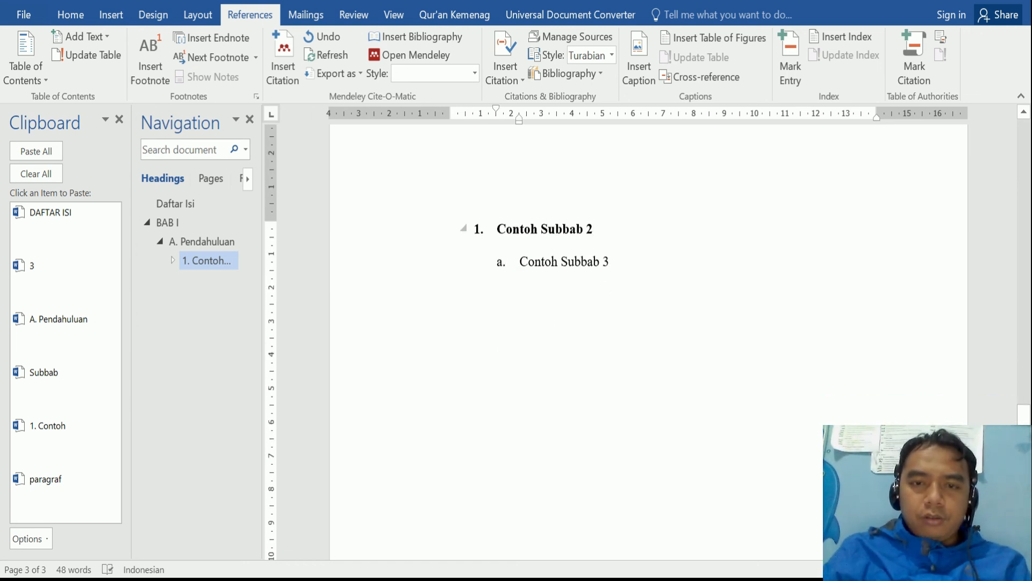
{"action": "key", "text": "ctrl+Return"}
{"action": "scroll", "coordinate": [645, 322], "scroll_direction": "up", "scroll_amount": 10}
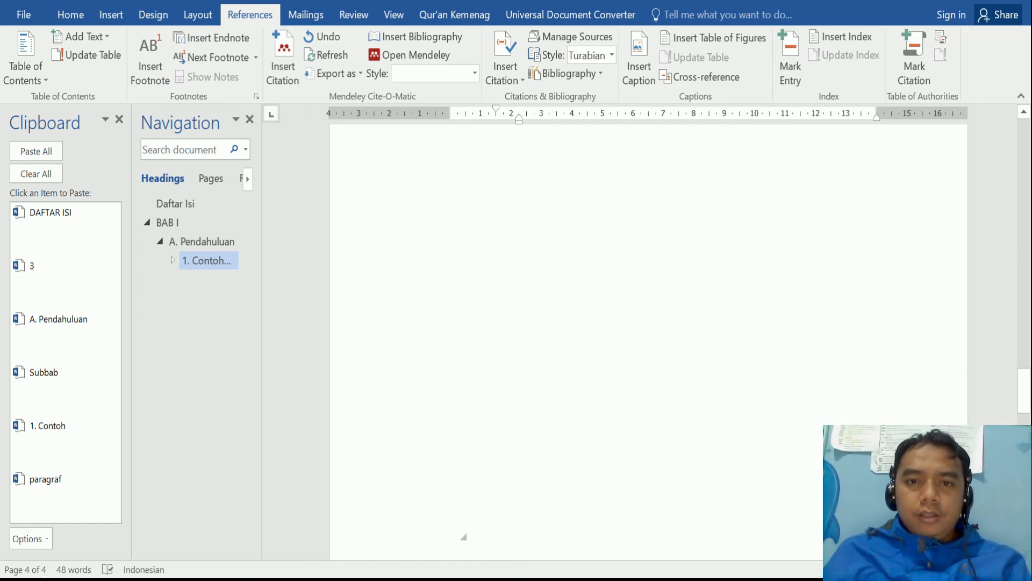
{"action": "scroll", "coordinate": [645, 323], "scroll_direction": "down", "scroll_amount": 10}
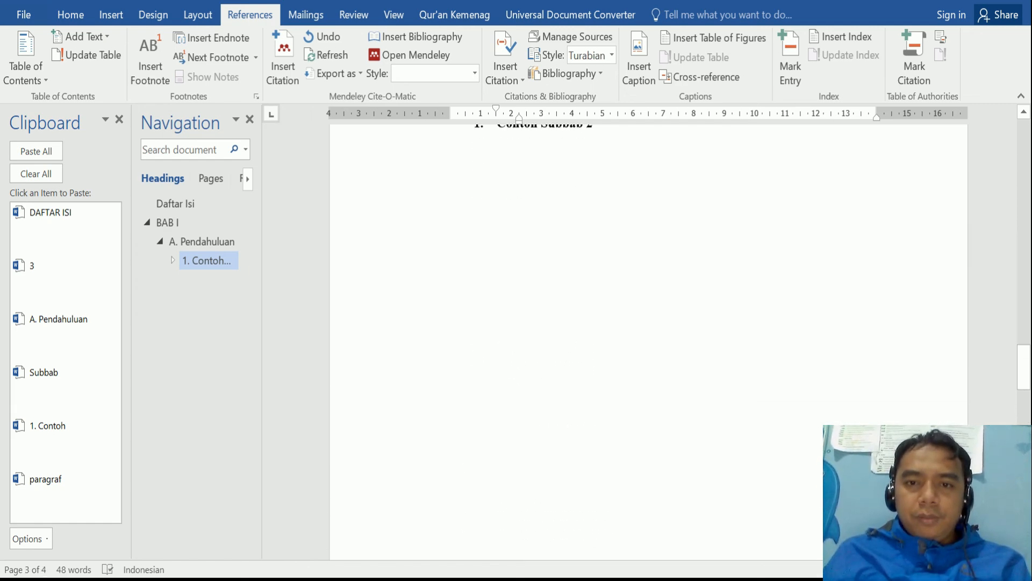
{"action": "scroll", "coordinate": [646, 322], "scroll_direction": "up", "scroll_amount": 10}
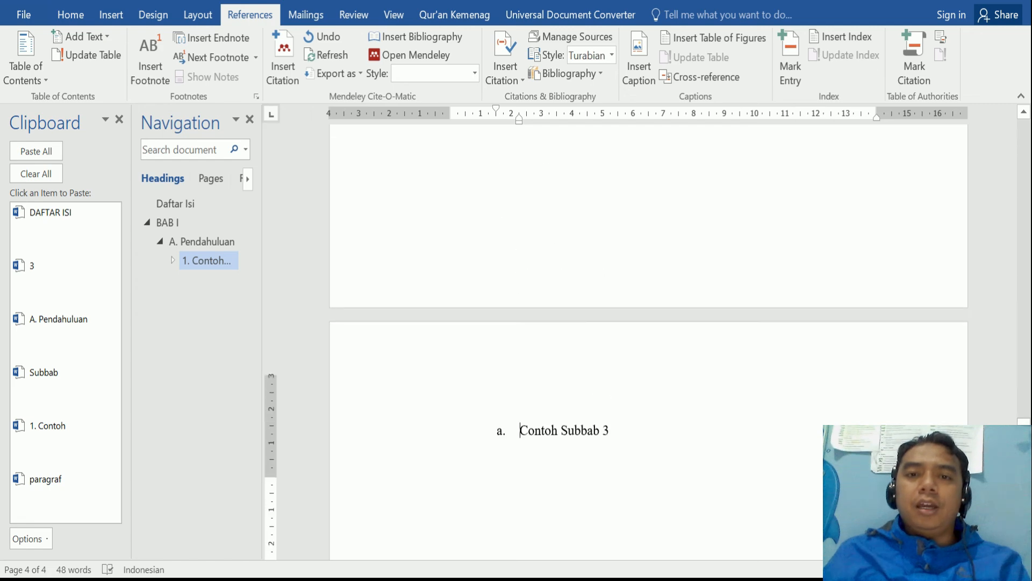
{"action": "scroll", "coordinate": [645, 323], "scroll_direction": "up", "scroll_amount": 15}
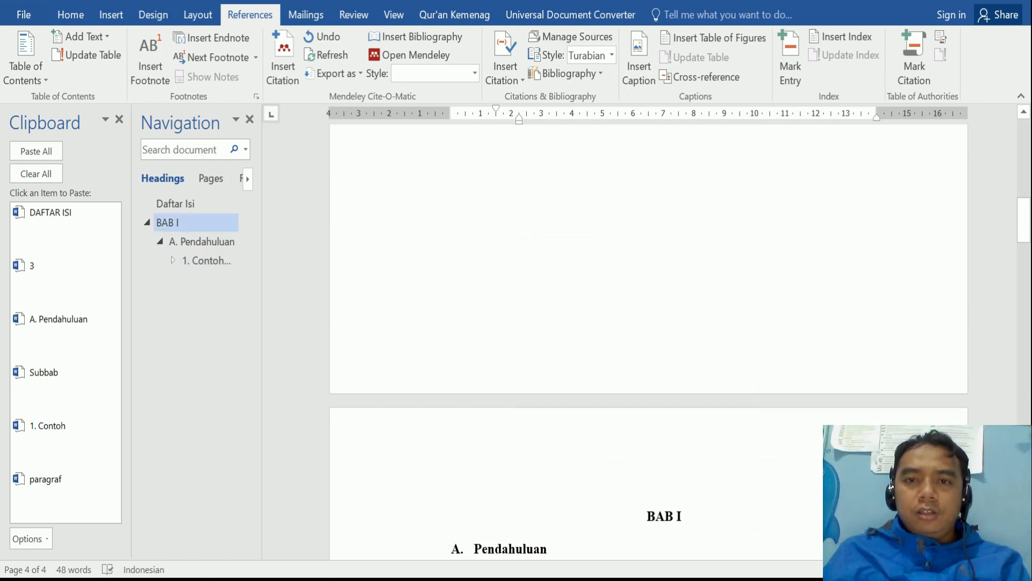
{"action": "scroll", "coordinate": [645, 322], "scroll_direction": "up", "scroll_amount": 3}
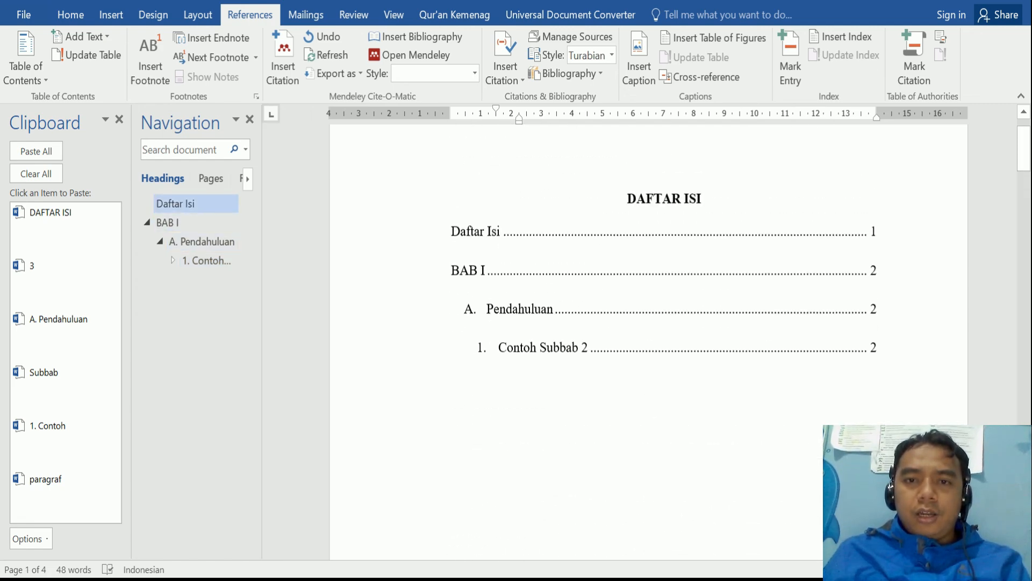
- Update only the table of contents page numbers so Contoh Subbab 2 lists page 3
{"action": "left_click", "coordinate": [618, 273]}
{"action": "right_click", "coordinate": [617, 273]}
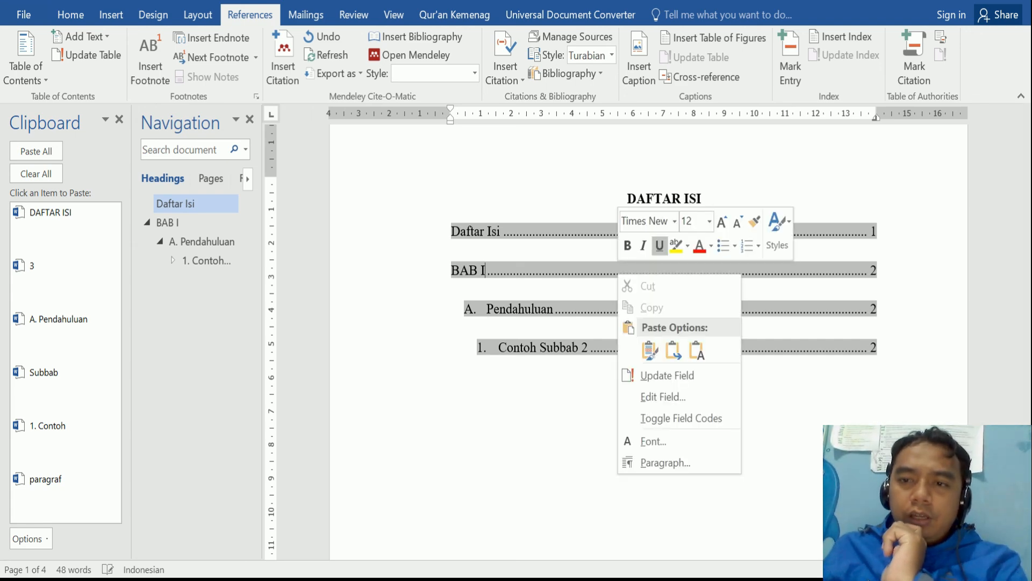
{"action": "key", "text": "Escape"}
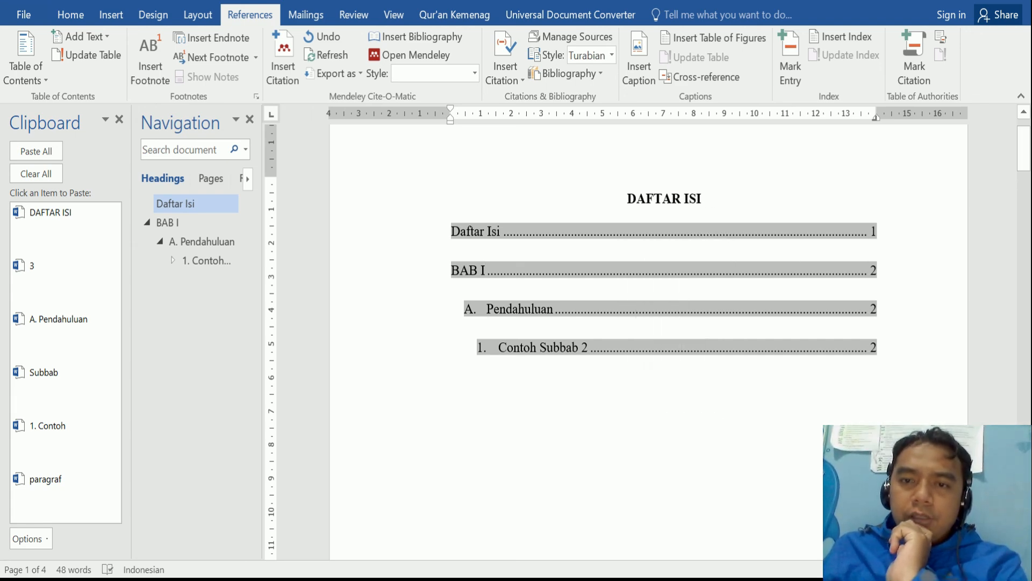
{"action": "right_click", "coordinate": [673, 270]}
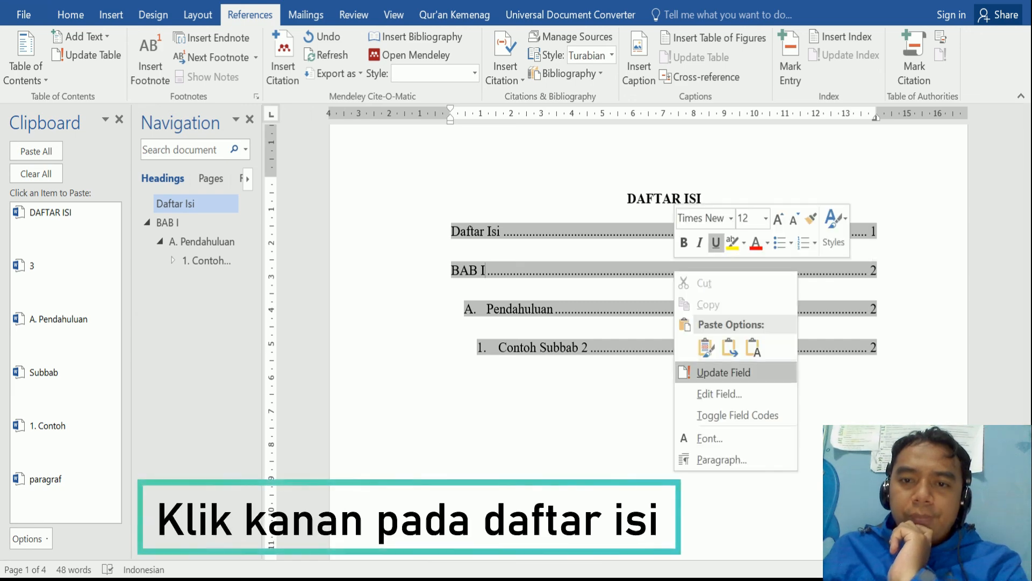
{"action": "left_click", "coordinate": [723, 372]}
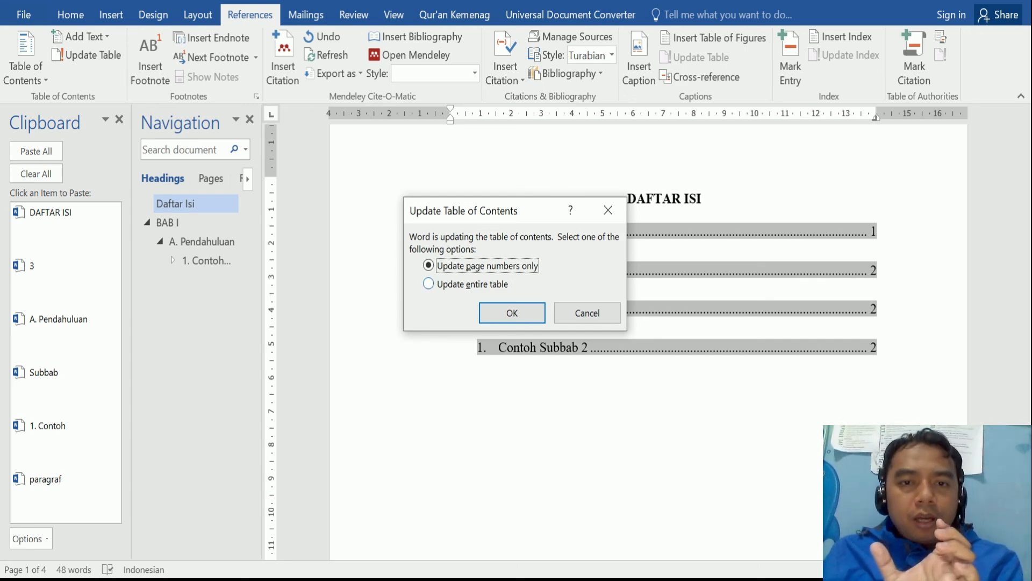
{"action": "left_click", "coordinate": [429, 284]}
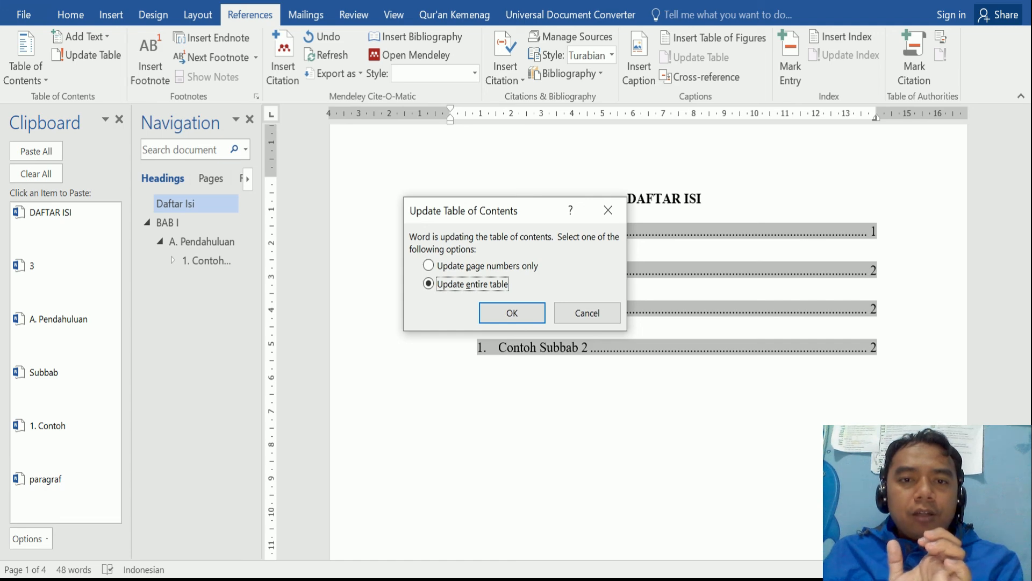
{"action": "left_click", "coordinate": [429, 266]}
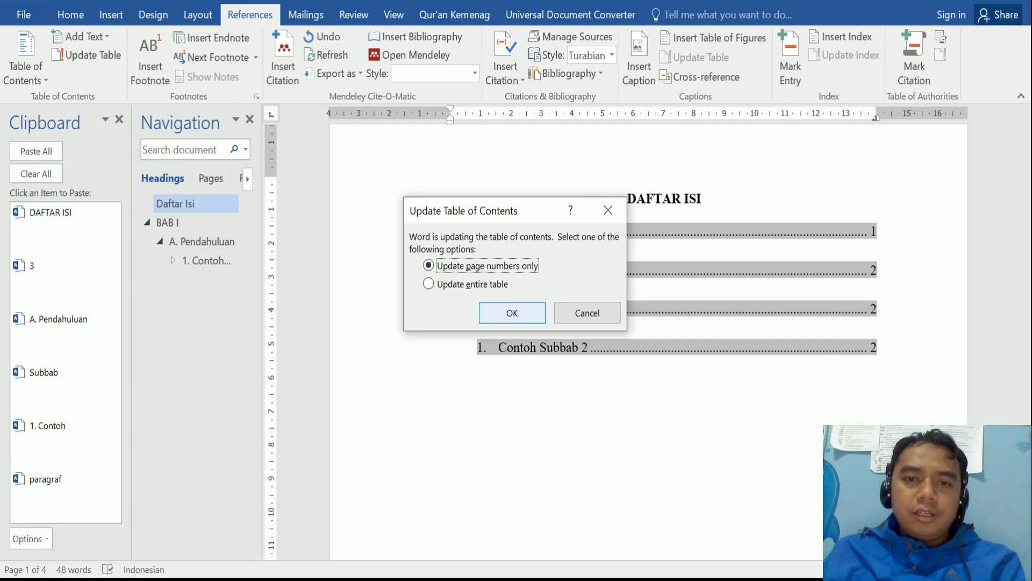
{"action": "left_click", "coordinate": [512, 313]}
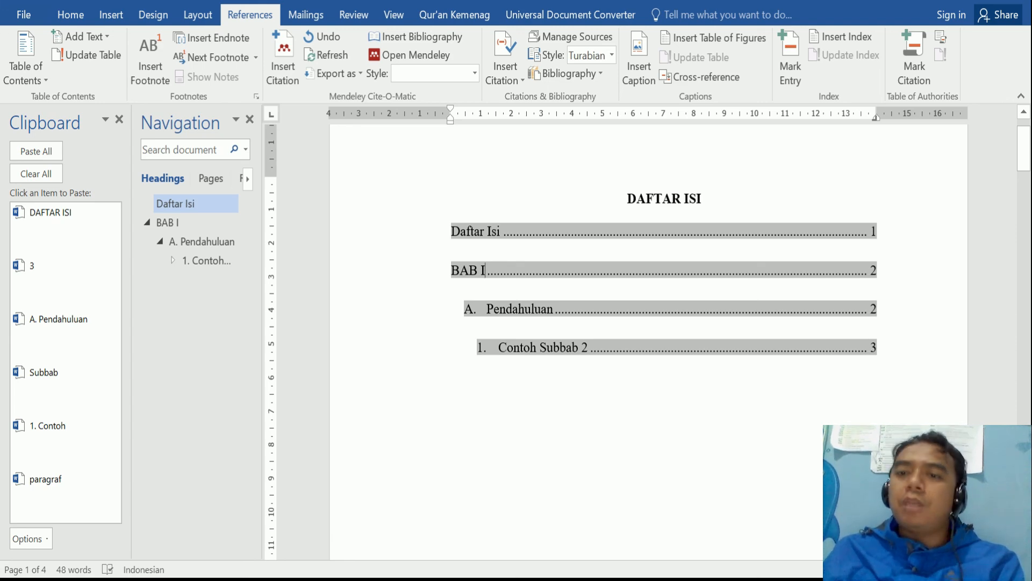
{"action": "left_click", "coordinate": [876, 308]}
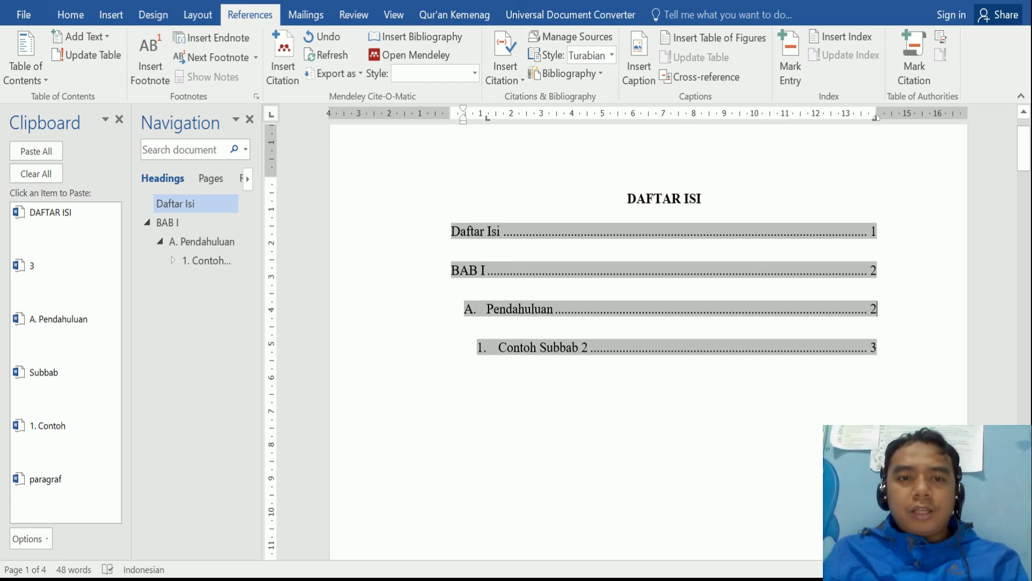
{"action": "scroll", "coordinate": [596, 328], "scroll_direction": "down", "scroll_amount": 2}
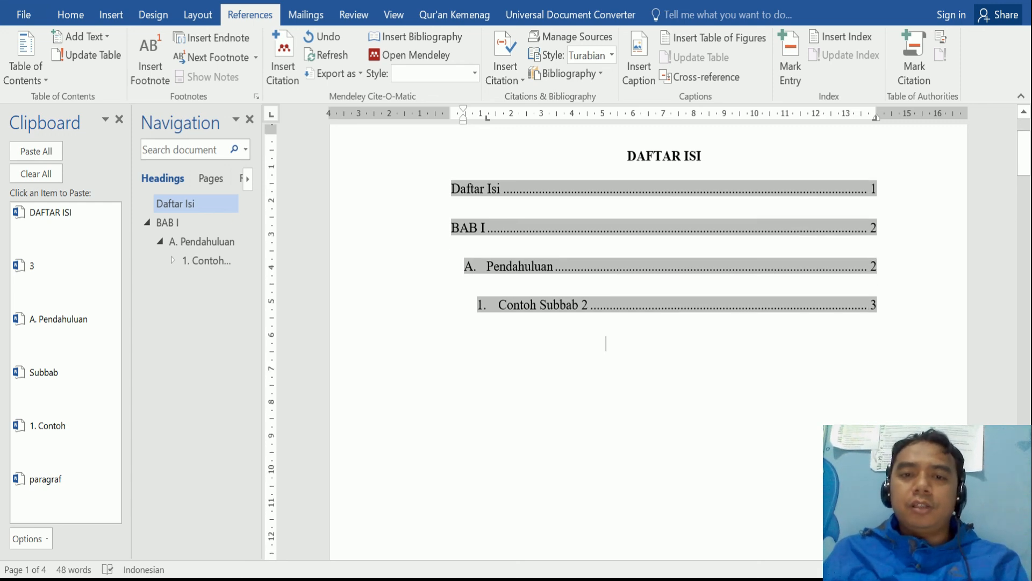
{"action": "left_click", "coordinate": [606, 343]}
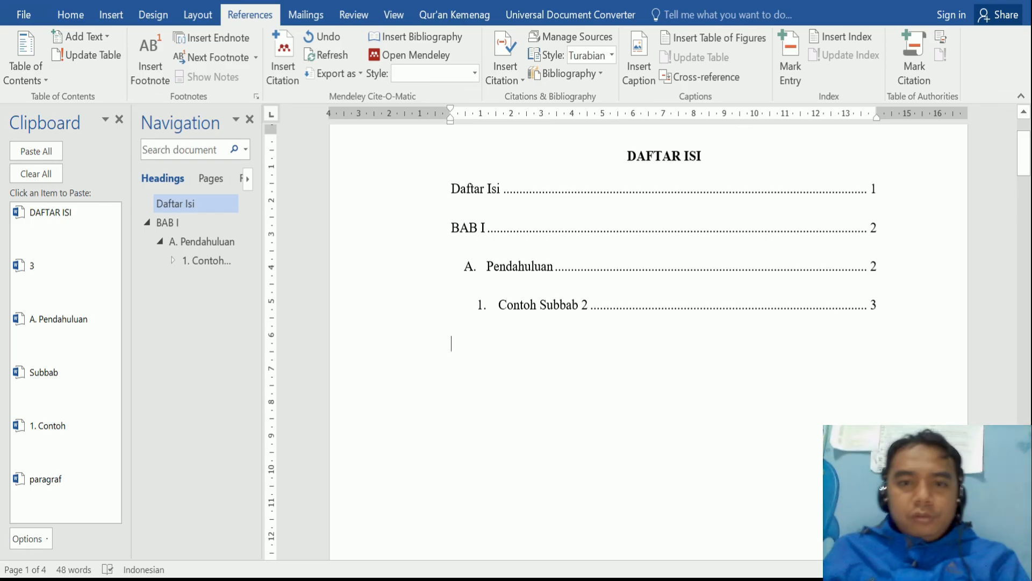
{"action": "scroll", "coordinate": [648, 344], "scroll_direction": "down", "scroll_amount": 8}
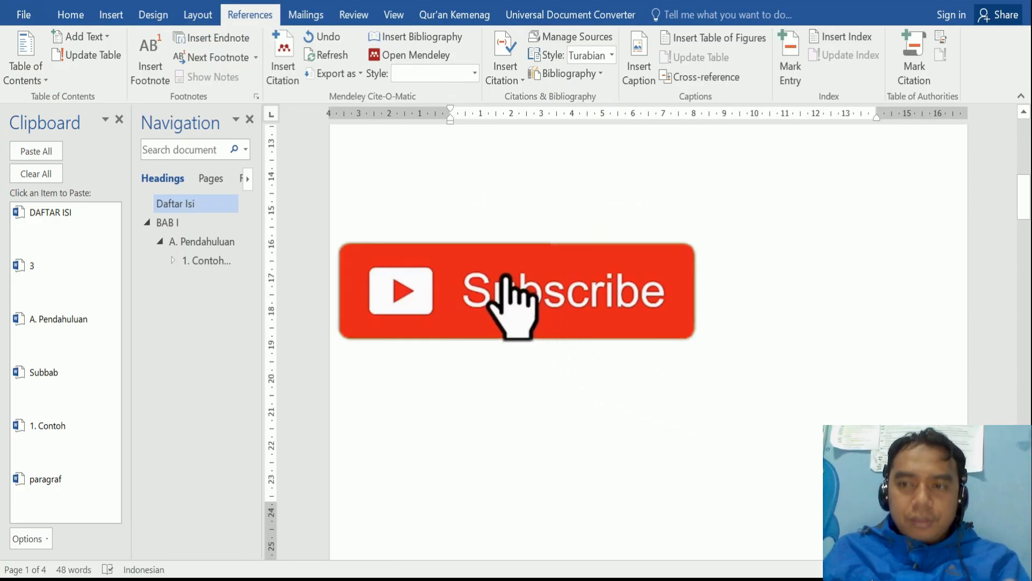
{"action": "scroll", "coordinate": [648, 344], "scroll_direction": "down", "scroll_amount": 5}
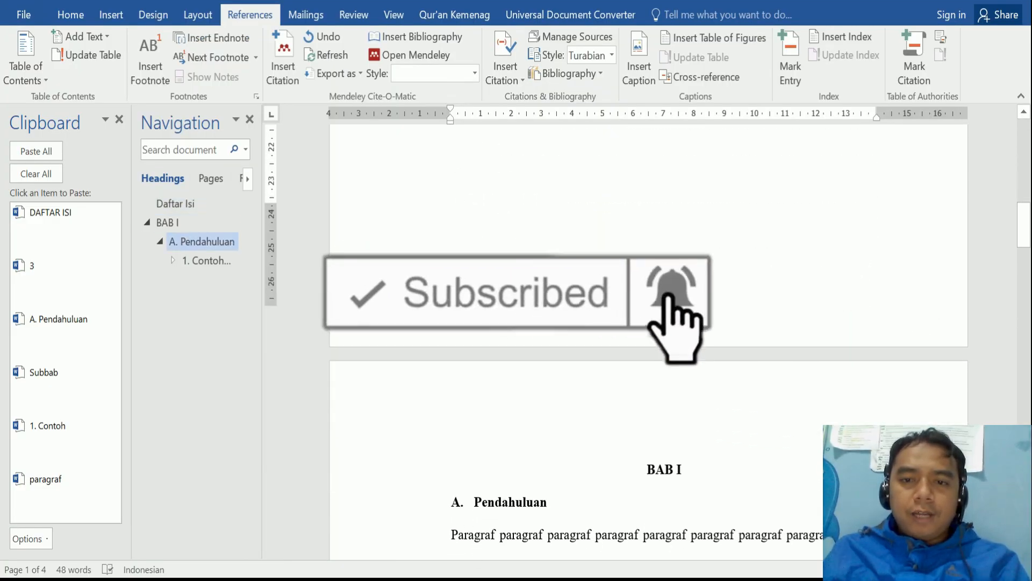
{"action": "scroll", "coordinate": [649, 344], "scroll_direction": "down", "scroll_amount": 2}
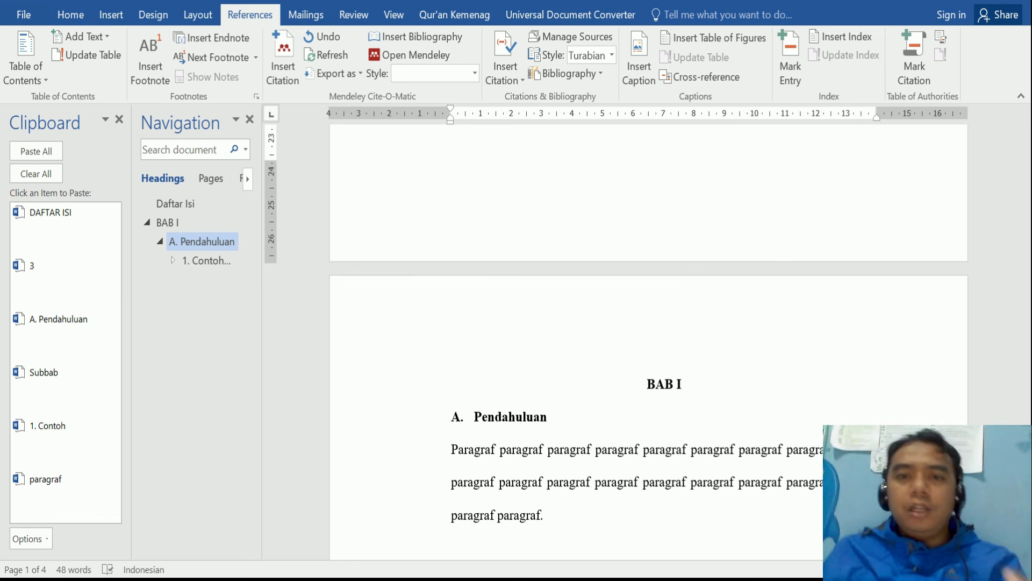
{"action": "scroll", "coordinate": [648, 341], "scroll_direction": "up", "scroll_amount": 5}
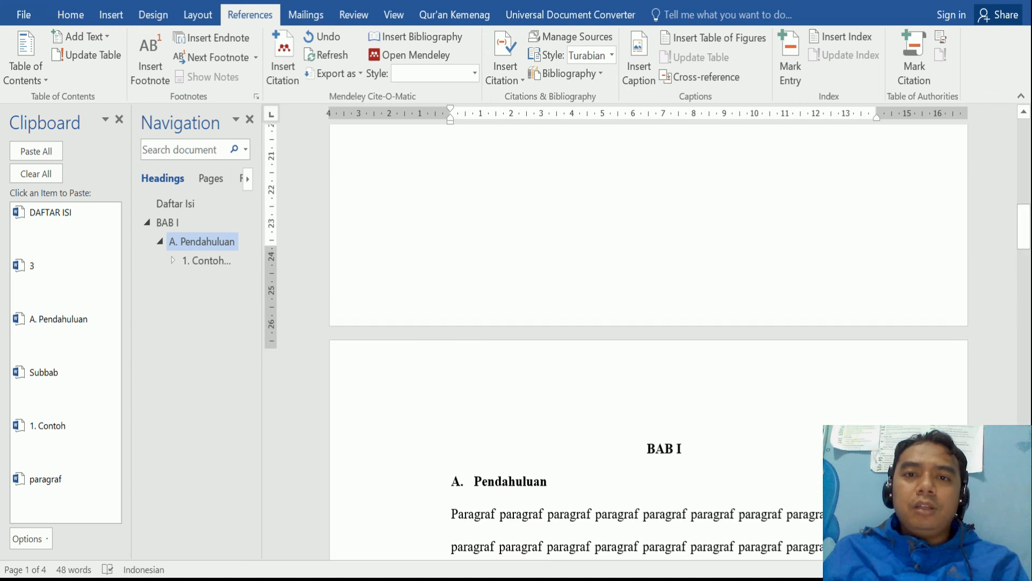
{"action": "scroll", "coordinate": [649, 342], "scroll_direction": "up", "scroll_amount": 5}
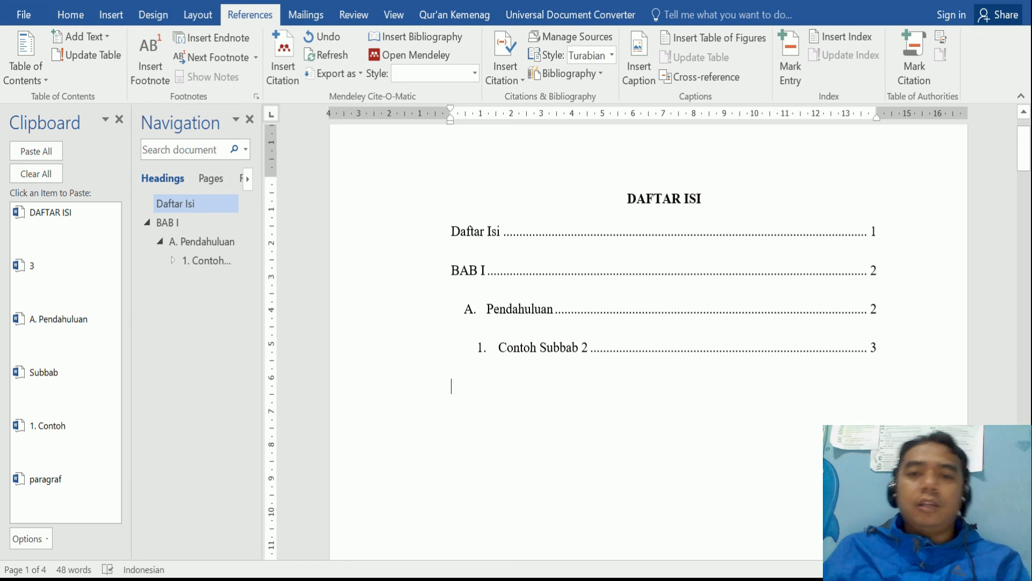
{"action": "scroll", "coordinate": [647, 323], "scroll_direction": "down", "scroll_amount": 2}
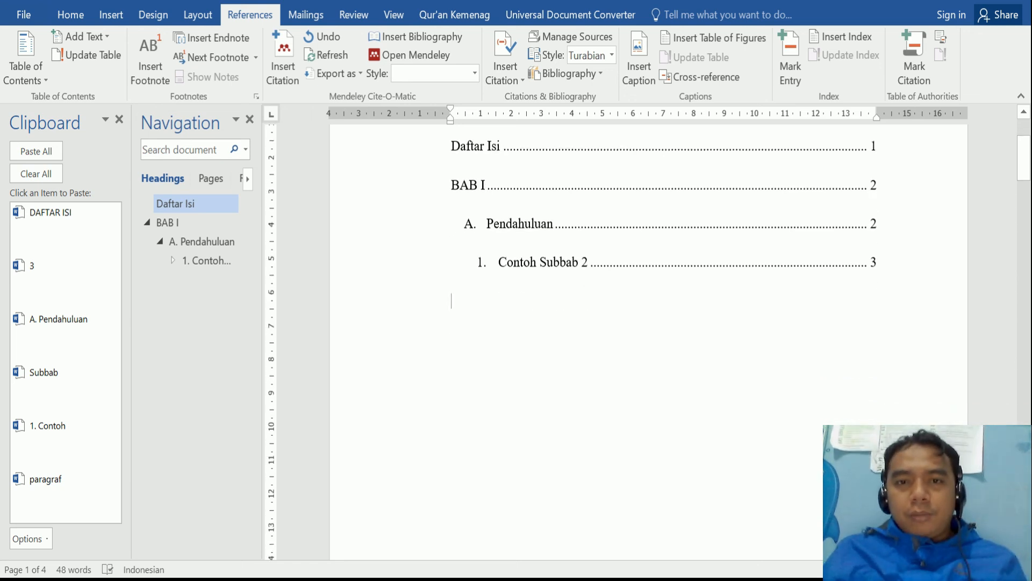